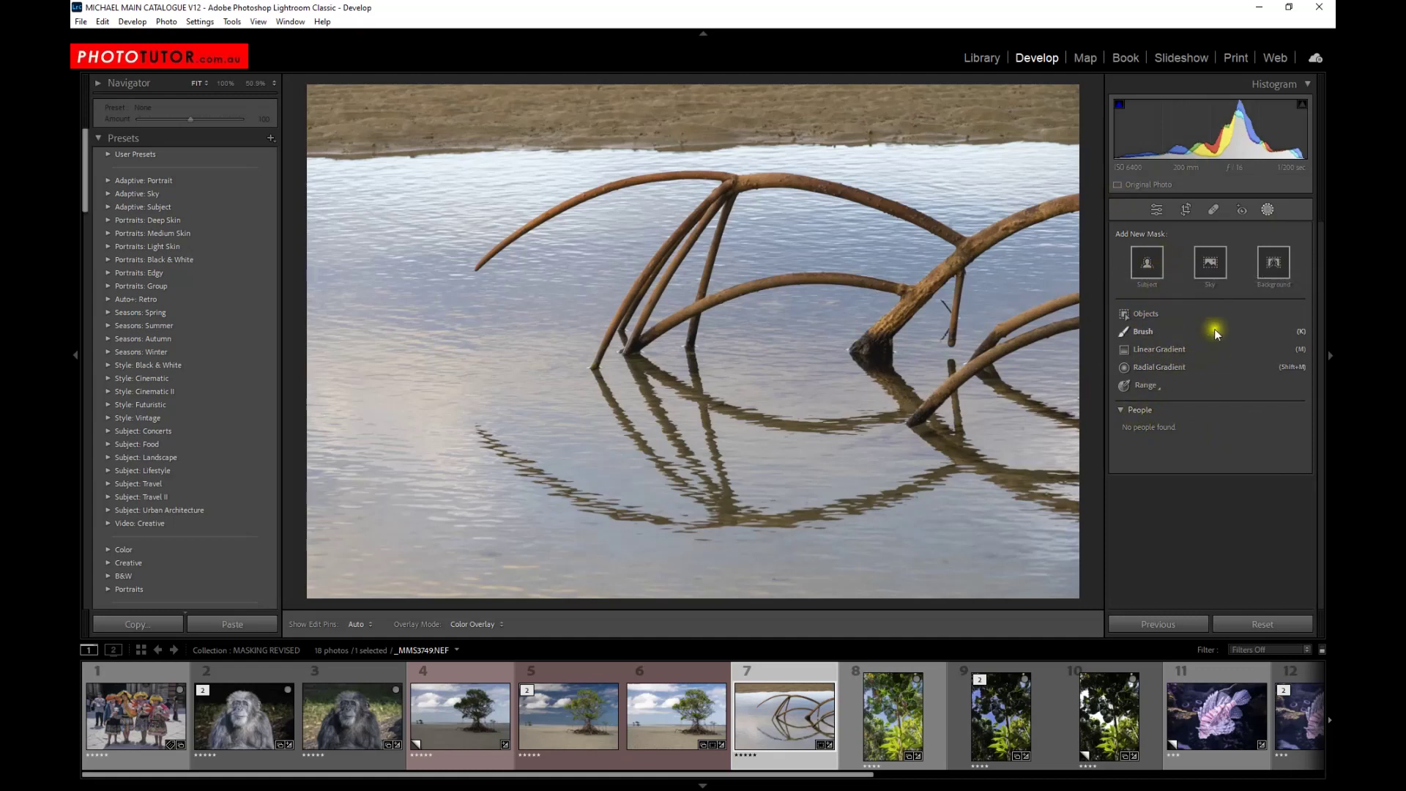
Step: Create a subject mask on the mangrove roots and, after testing stronger brightening, set its exposure to 0.12
click(1147, 262)
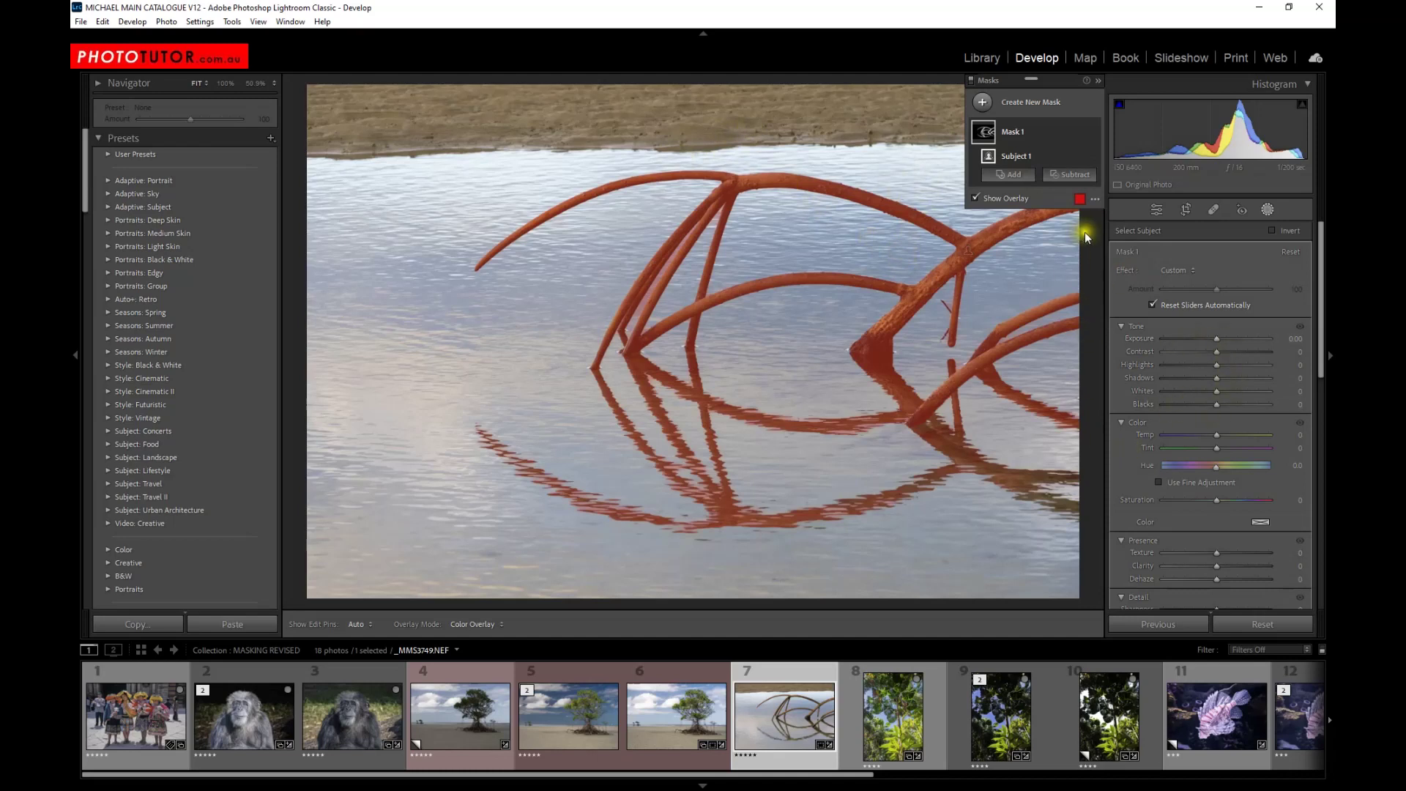
drag(1219, 340, 1251, 341)
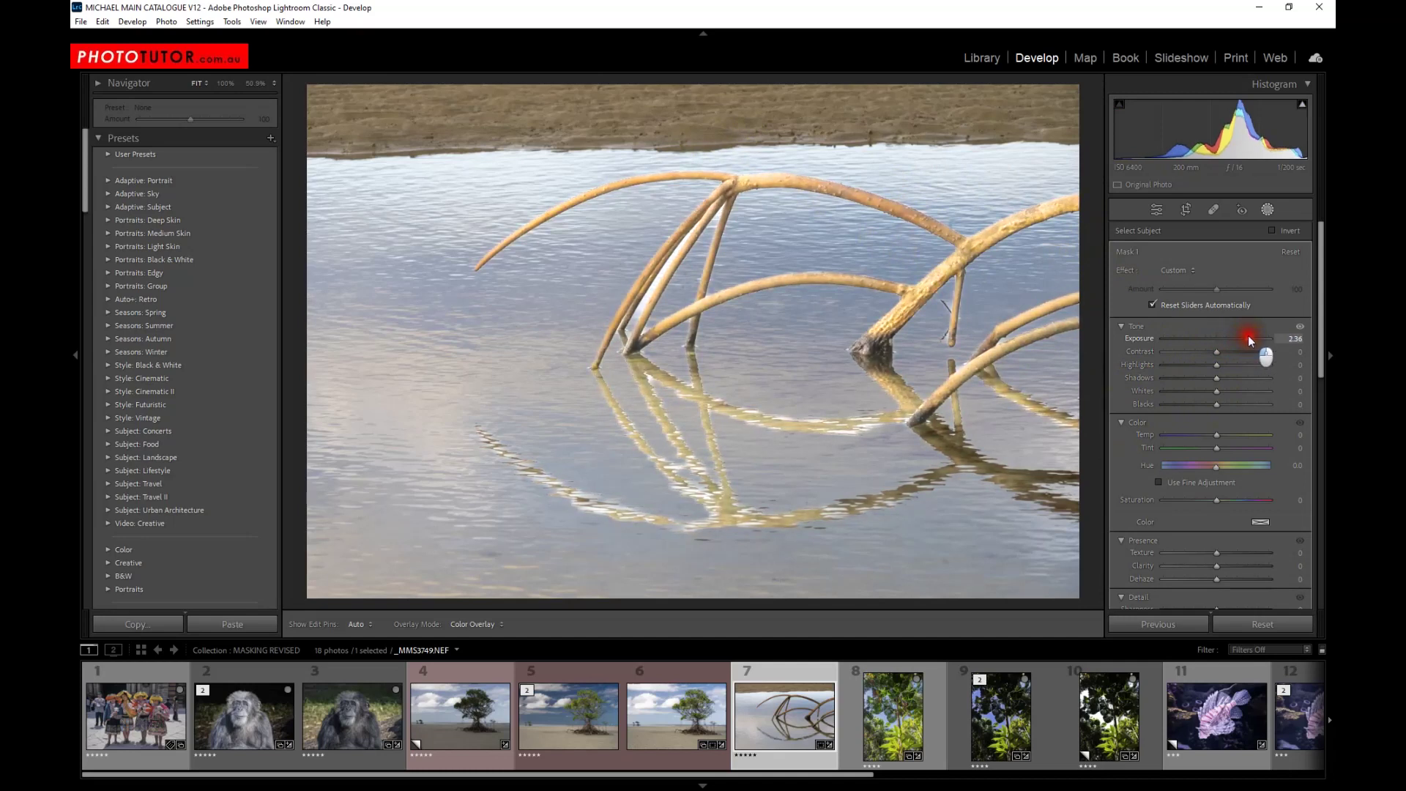
mouse_move(1251, 341)
mouse_down()
mouse_move(1207, 341)
mouse_move(1231, 341)
mouse_up()
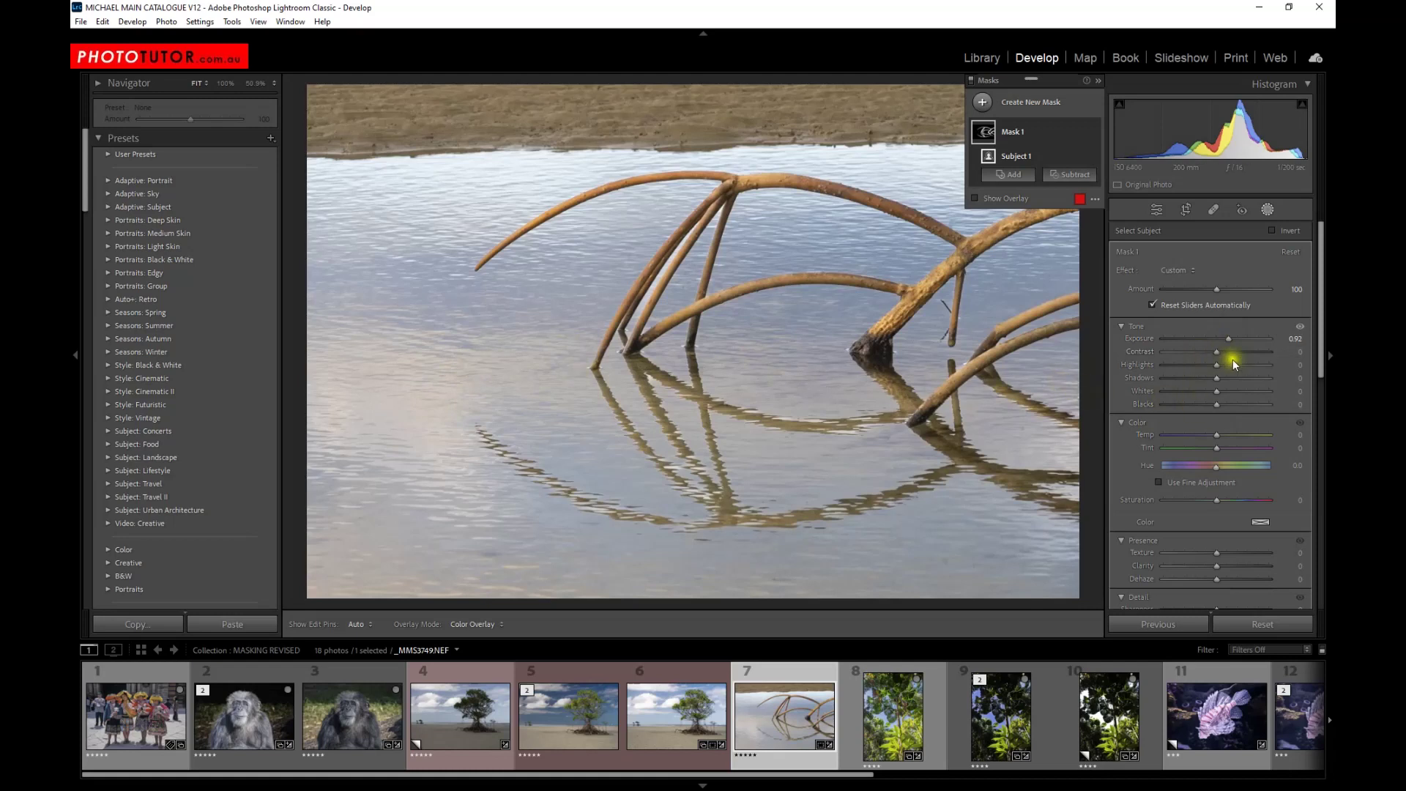
drag(1227, 338, 1243, 338)
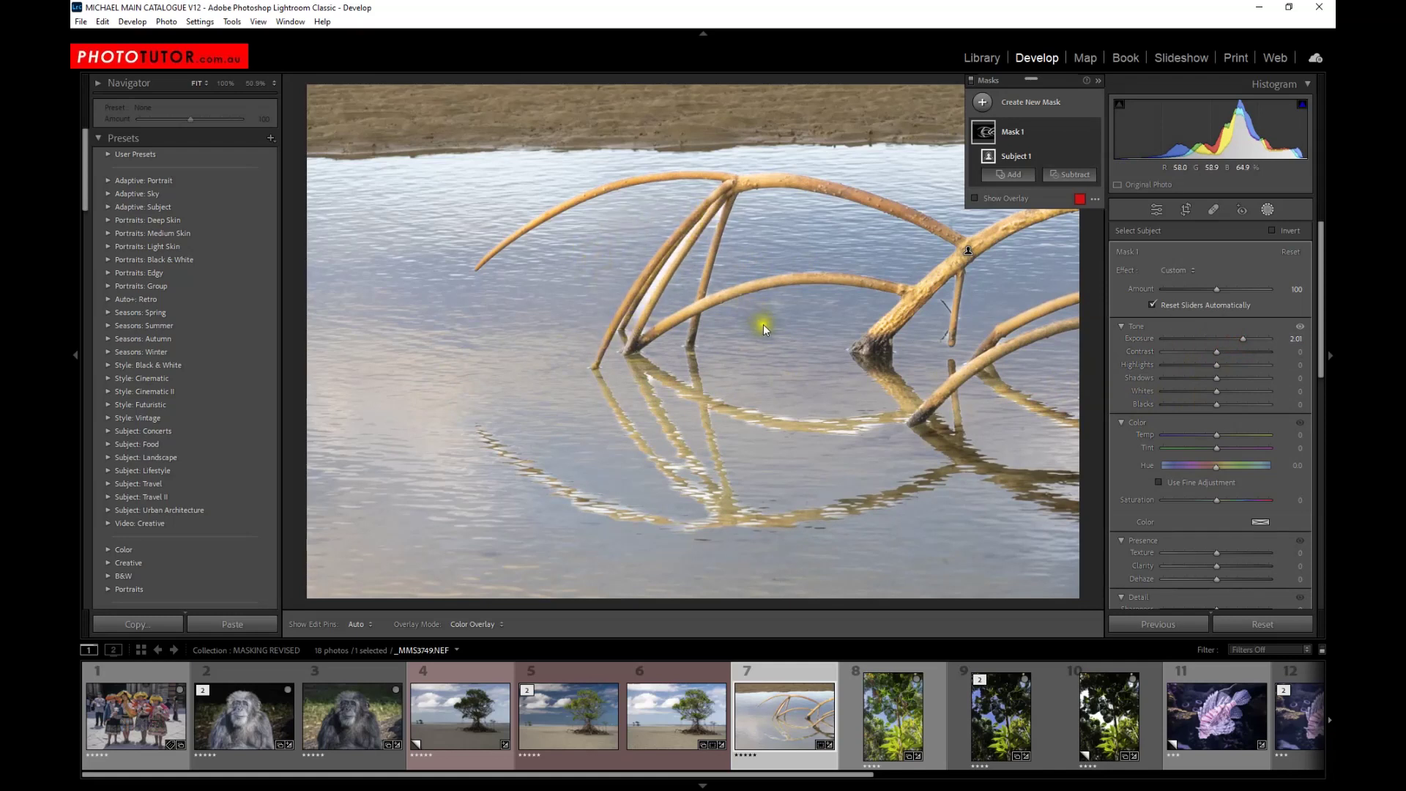
drag(1243, 338, 1213, 339)
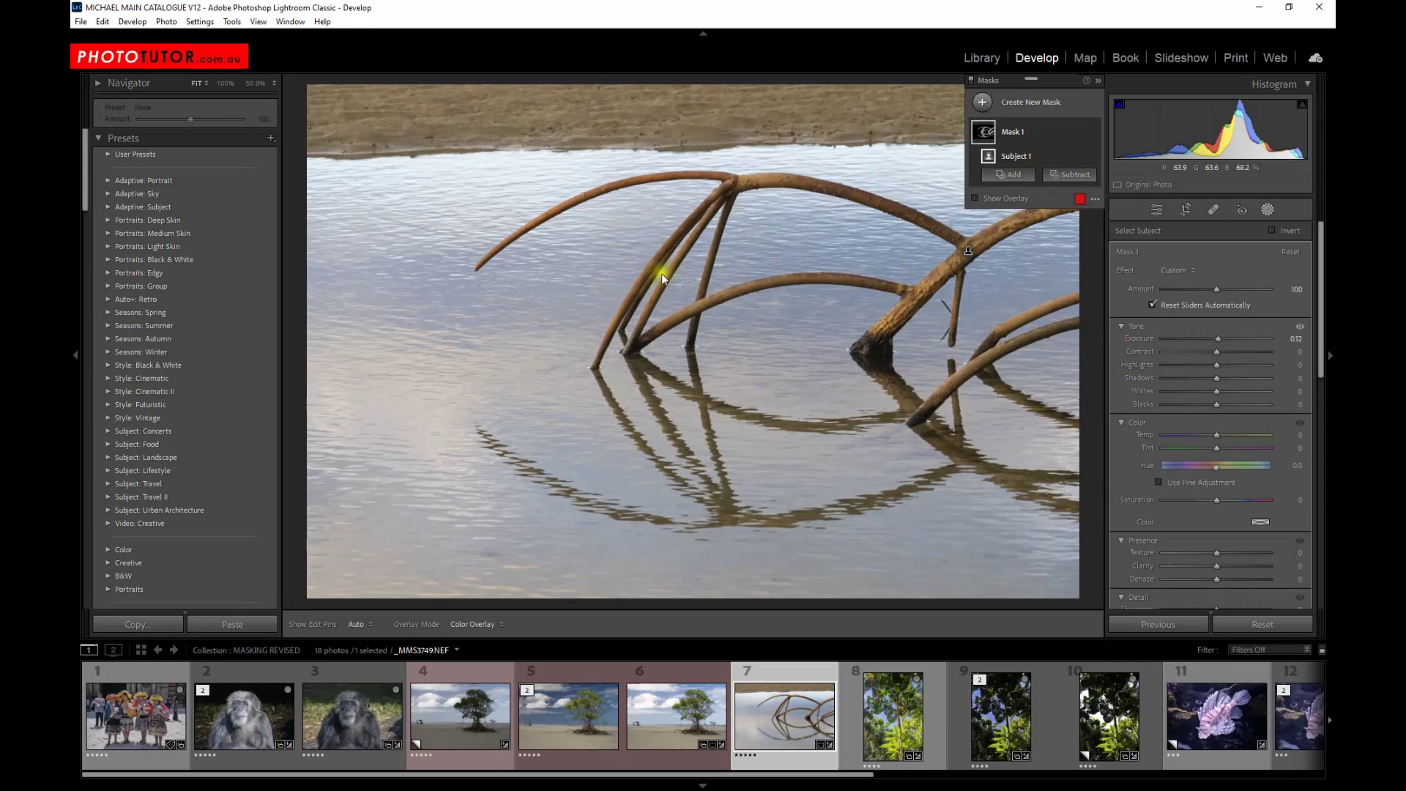
Step: Subtract a Color Range from the root mask by sampling the blue-grey water between the roots
mouse_move(651, 306)
mouse_down()
mouse_move(646, 279)
mouse_move(651, 302)
mouse_up()
click(650, 302)
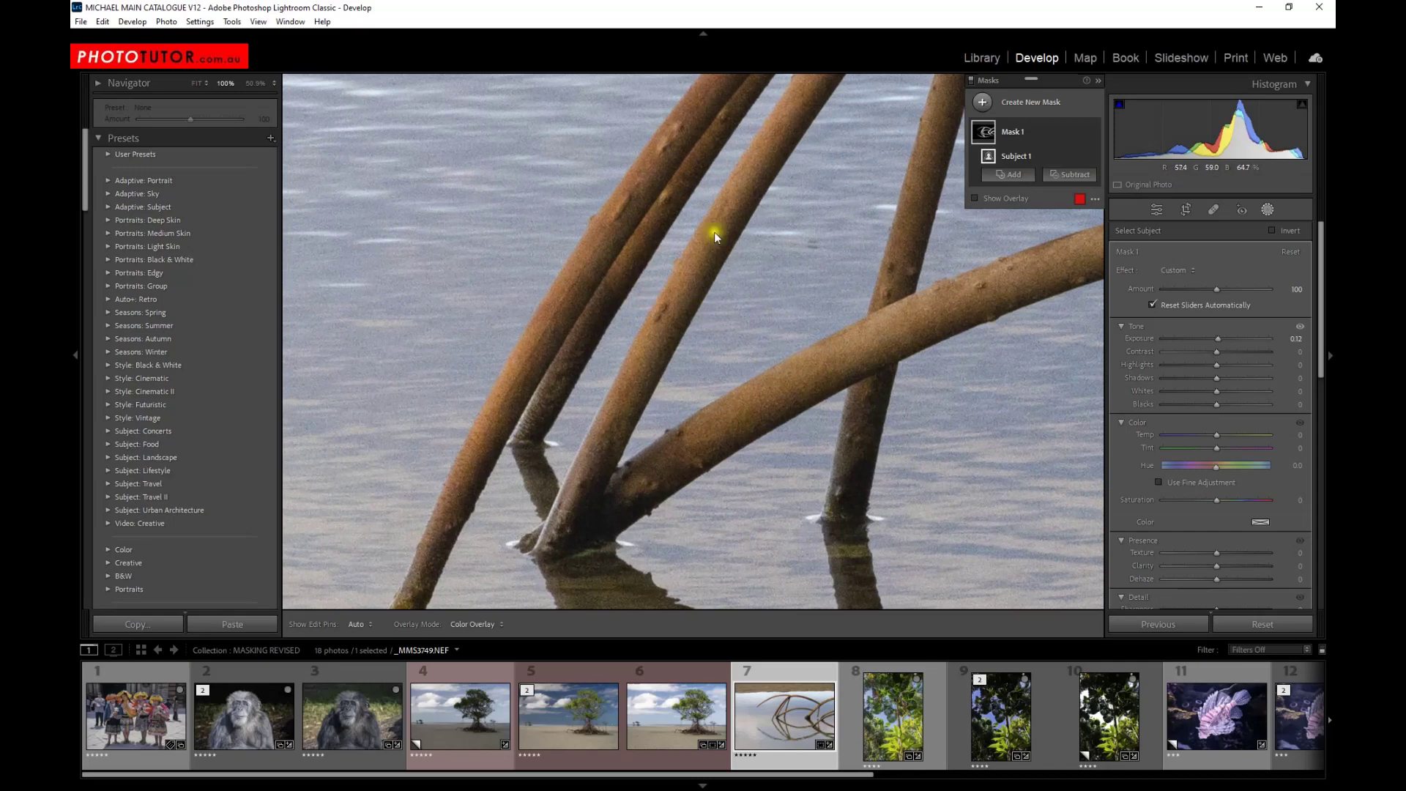
click(1064, 177)
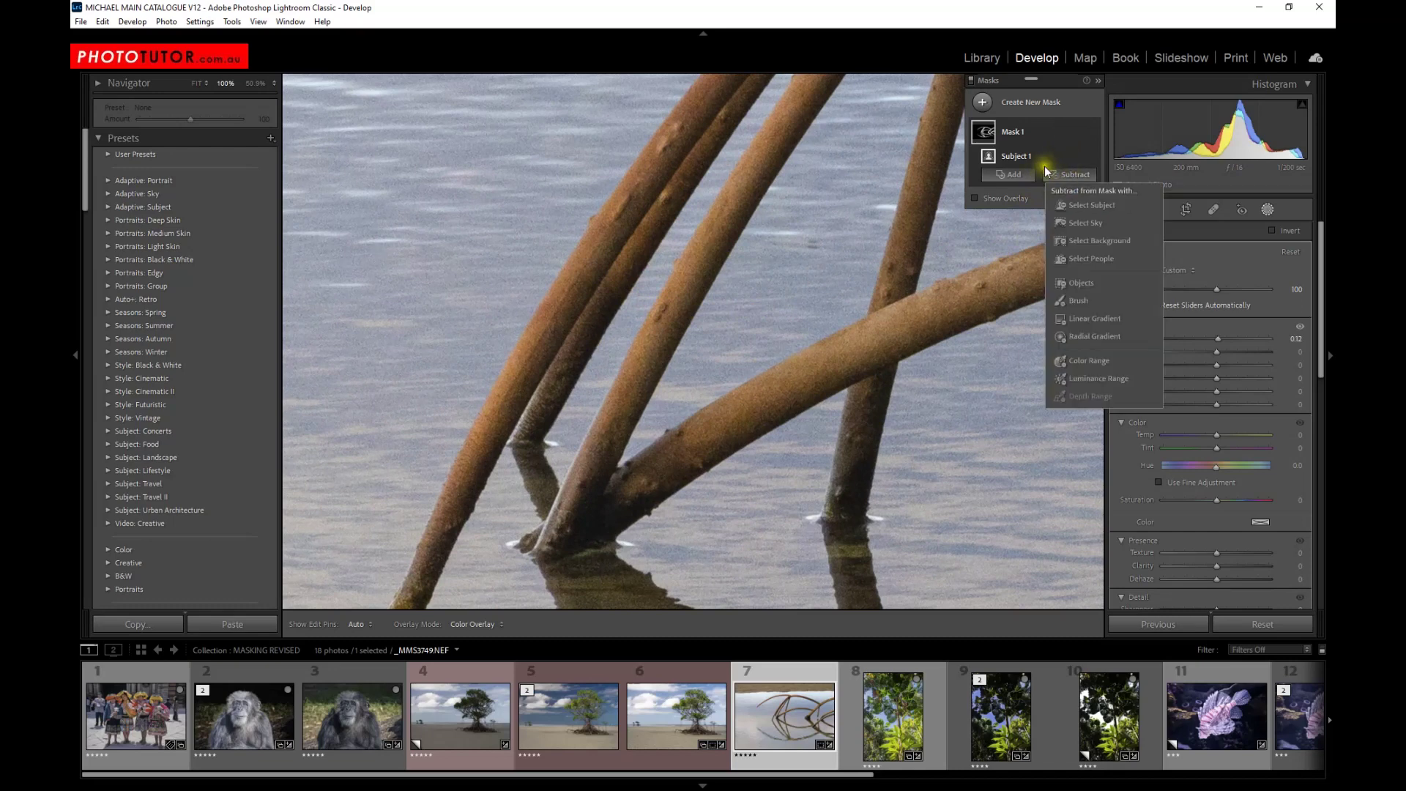
click(1096, 362)
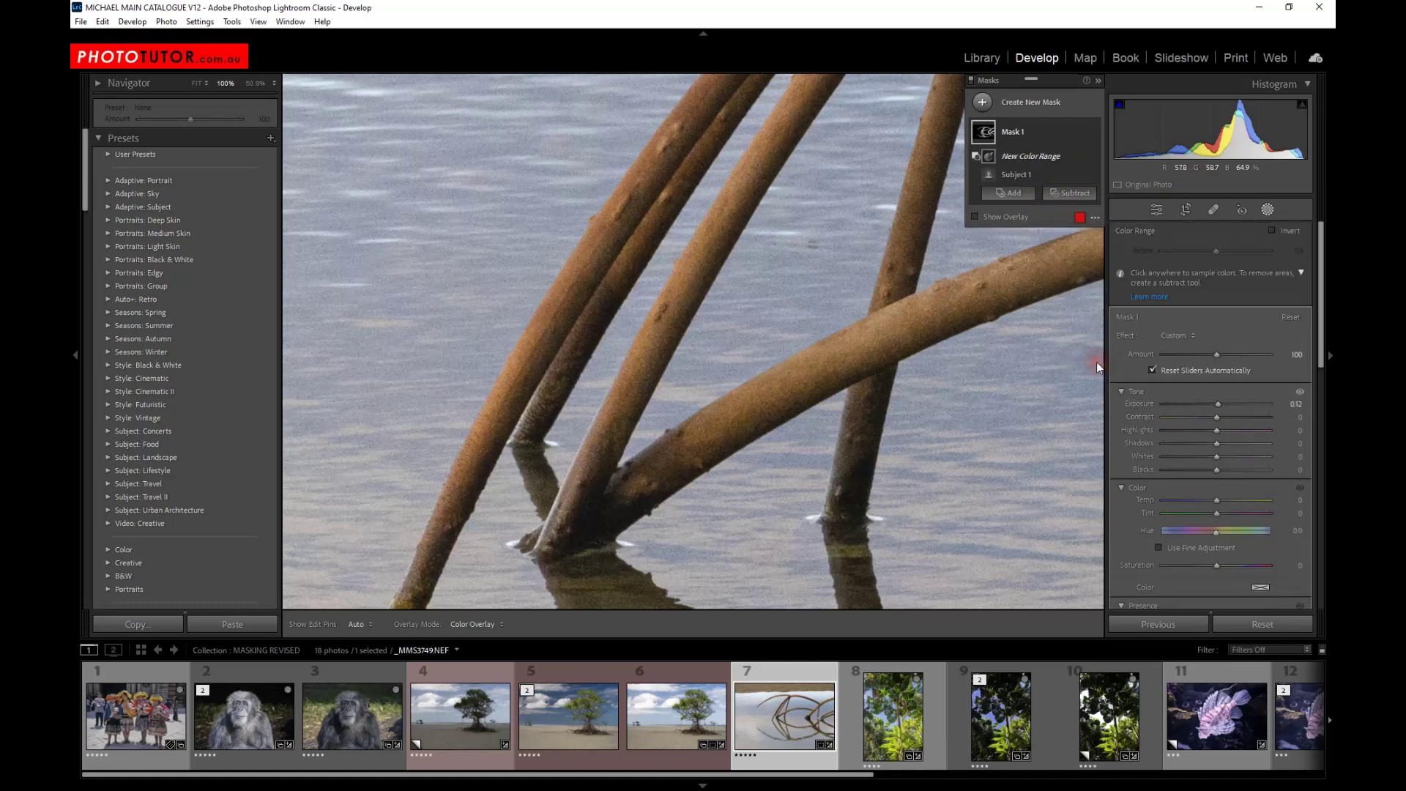
click(682, 235)
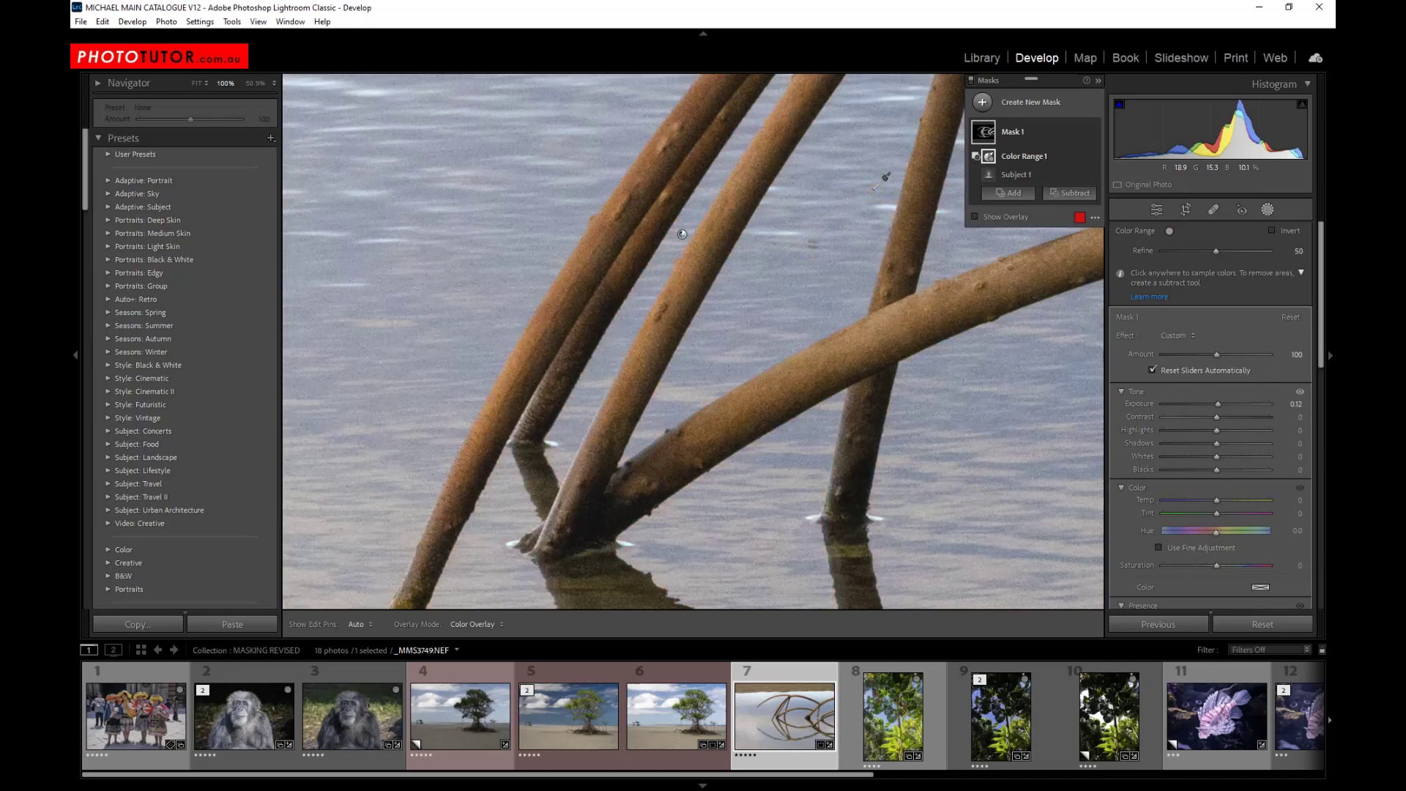
Step: Check the refined root mask's coverage over the whole photo and raise its exposure to 1.66
mouse_move(985, 143)
mouse_move(692, 224)
click(538, 228)
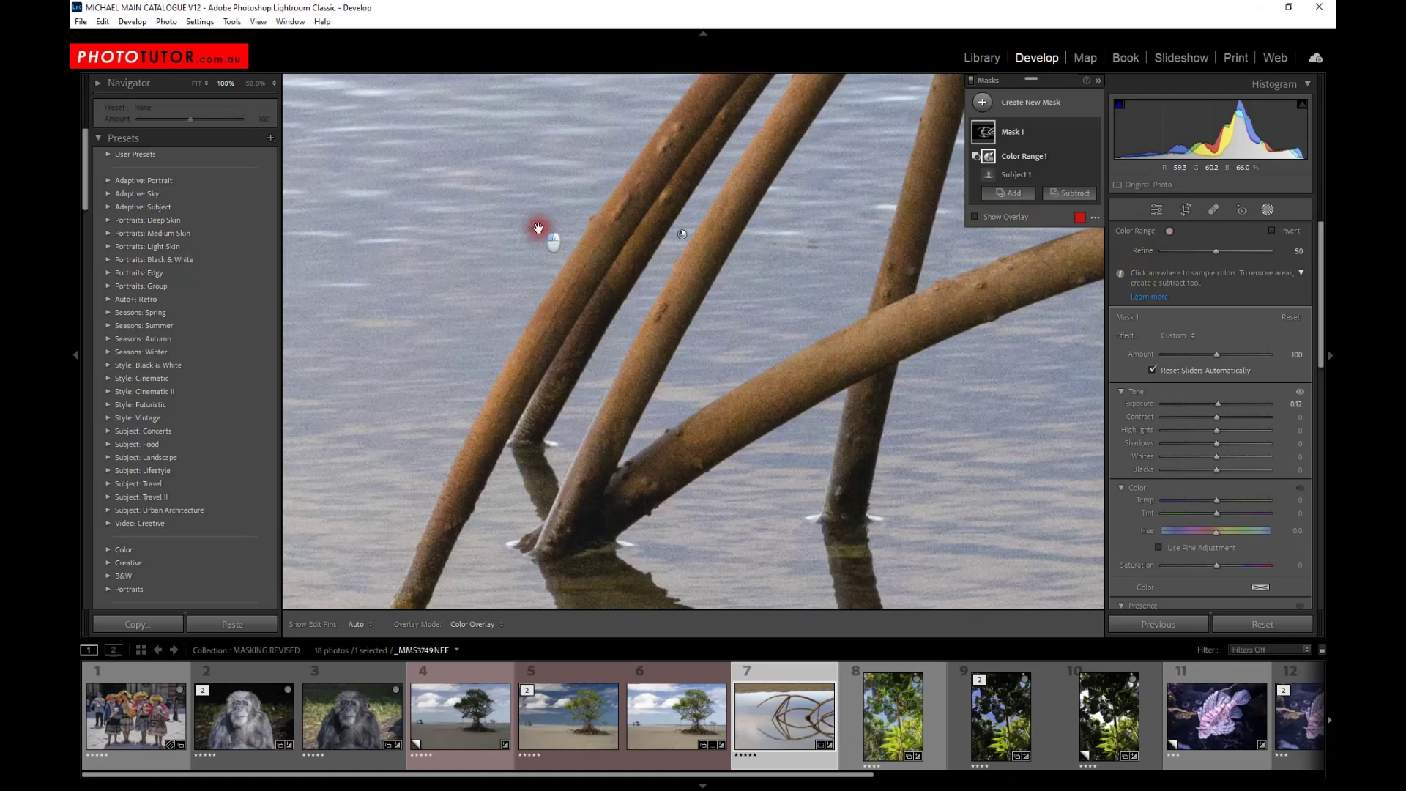
click(983, 219)
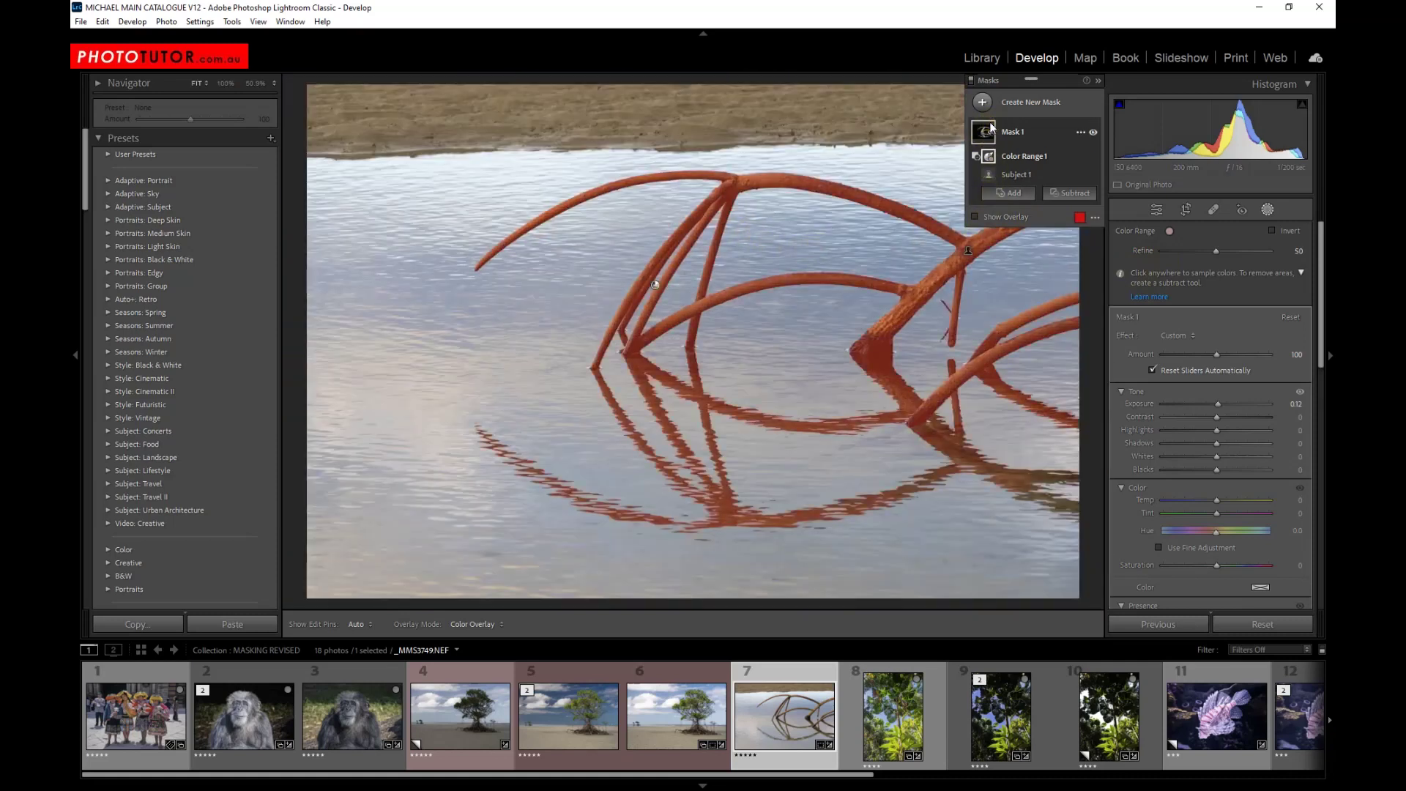
drag(1218, 404, 1239, 405)
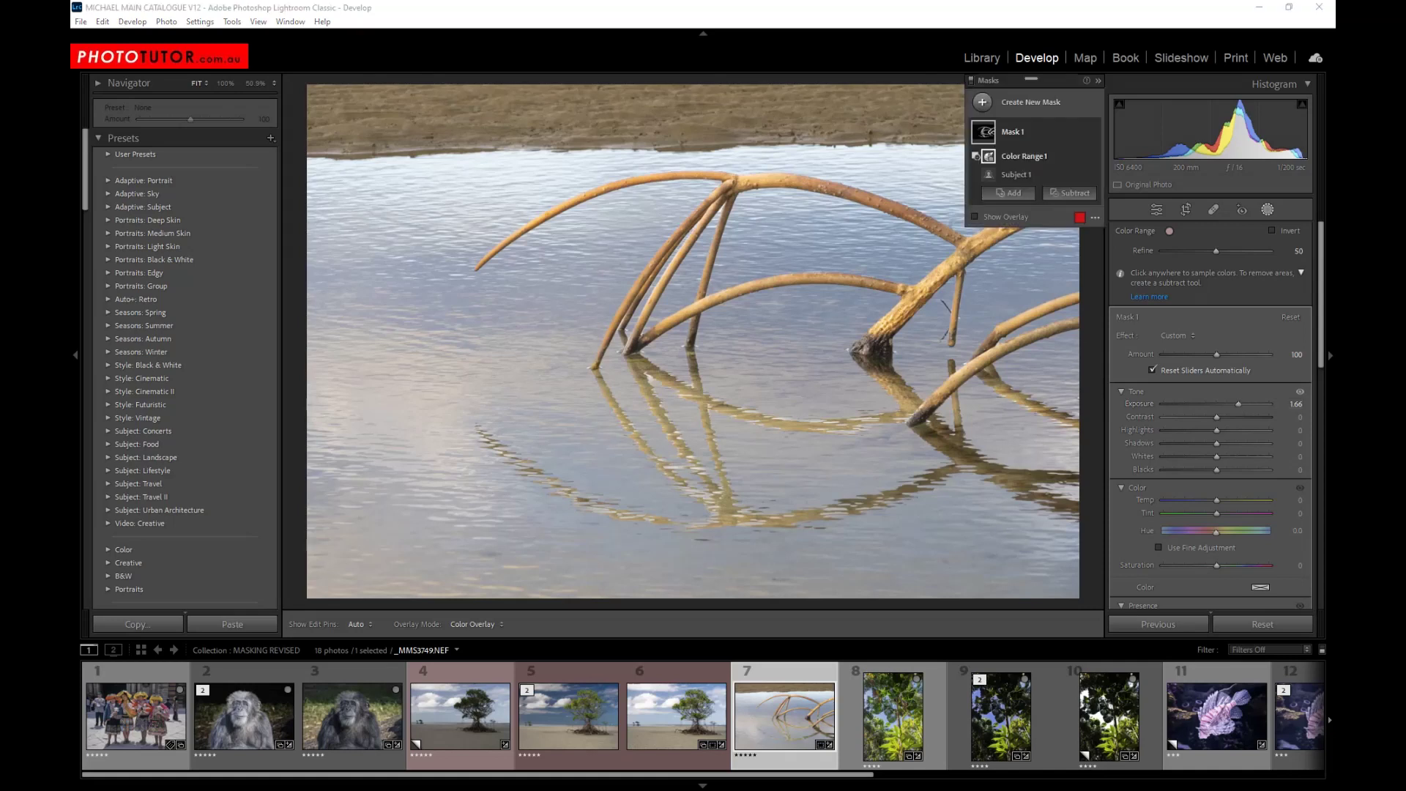
Step: In lionfish photo 13, create a subject mask of the fish with its exposure at -0.12
scroll(692, 745, down, 6)
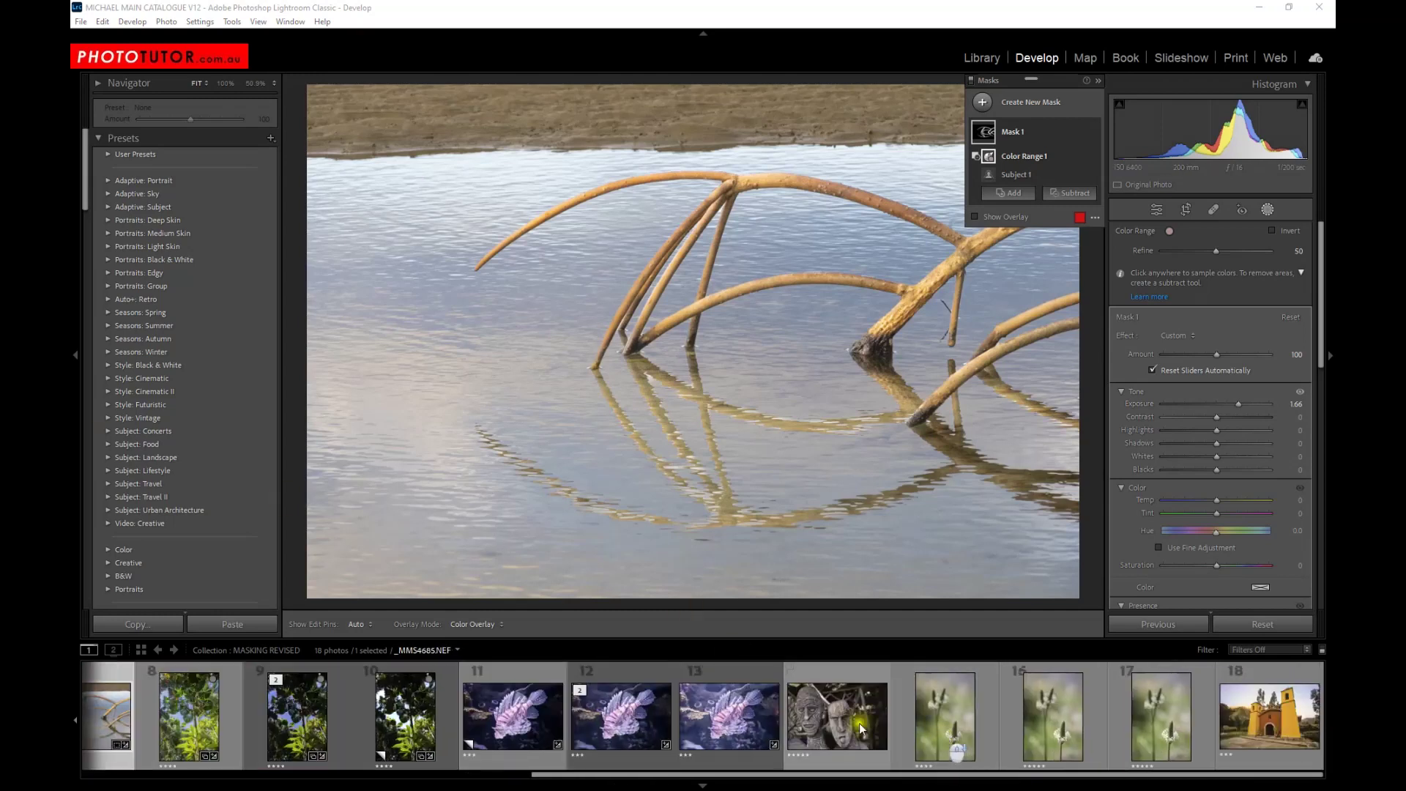
click(714, 718)
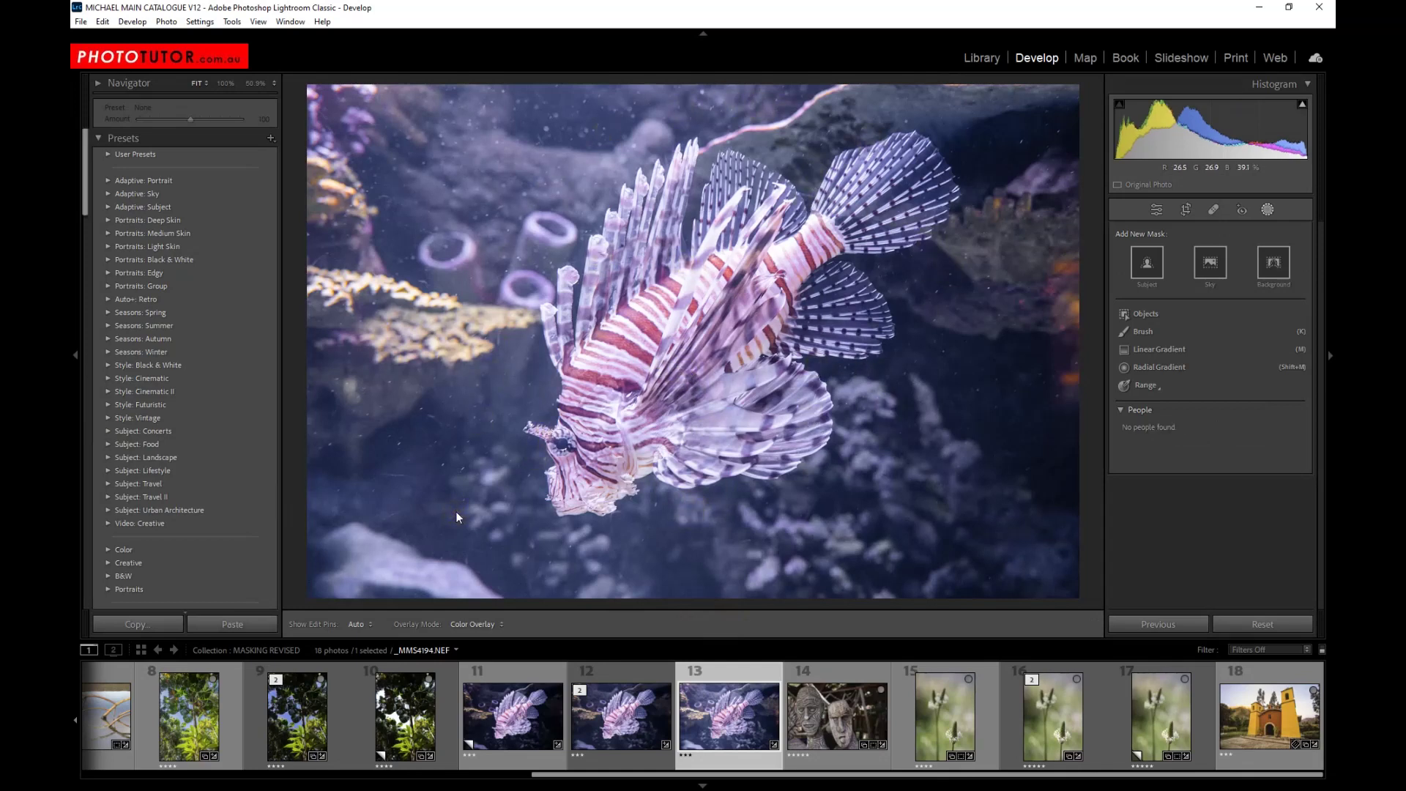
click(1148, 259)
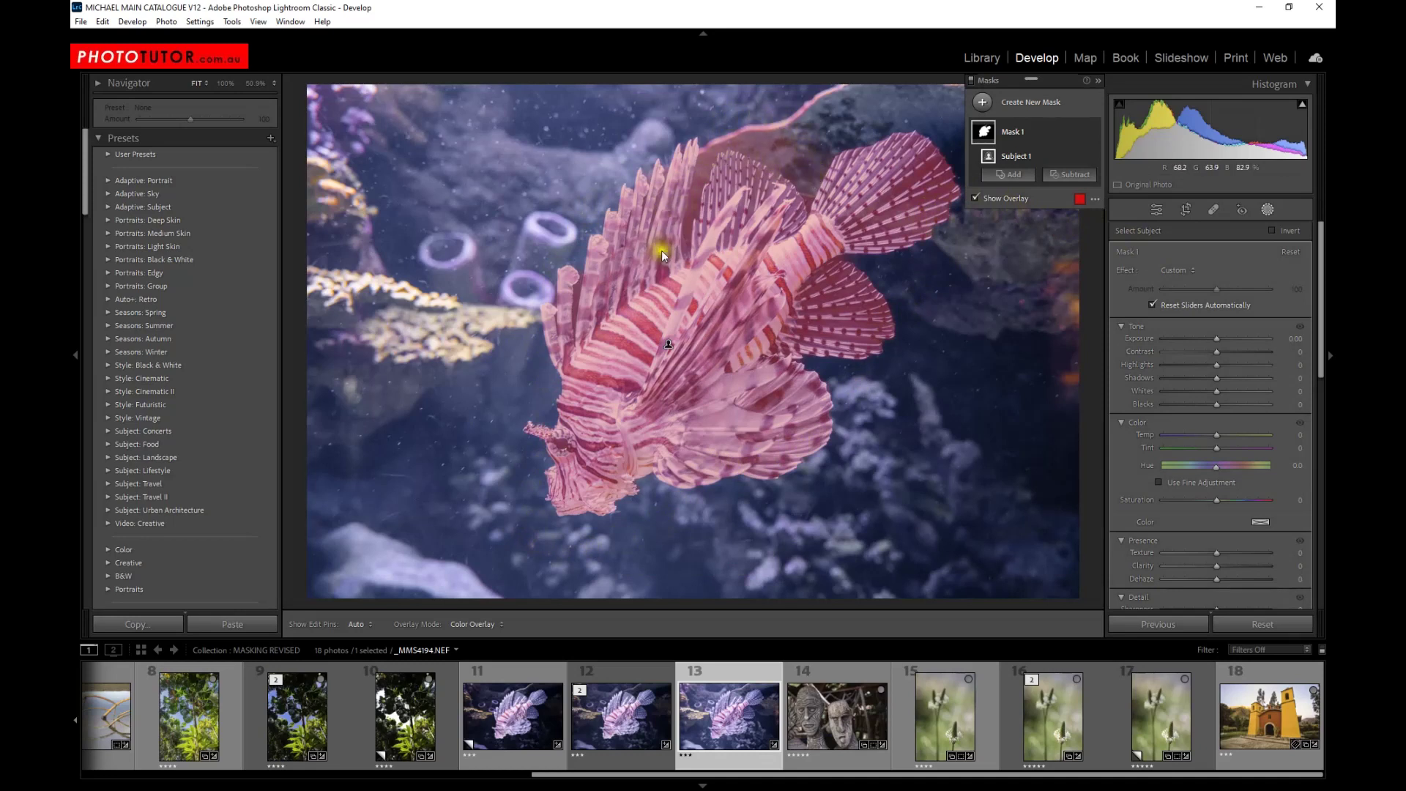
mouse_move(1217, 339)
mouse_down()
mouse_move(1246, 343)
mouse_move(1205, 336)
mouse_up()
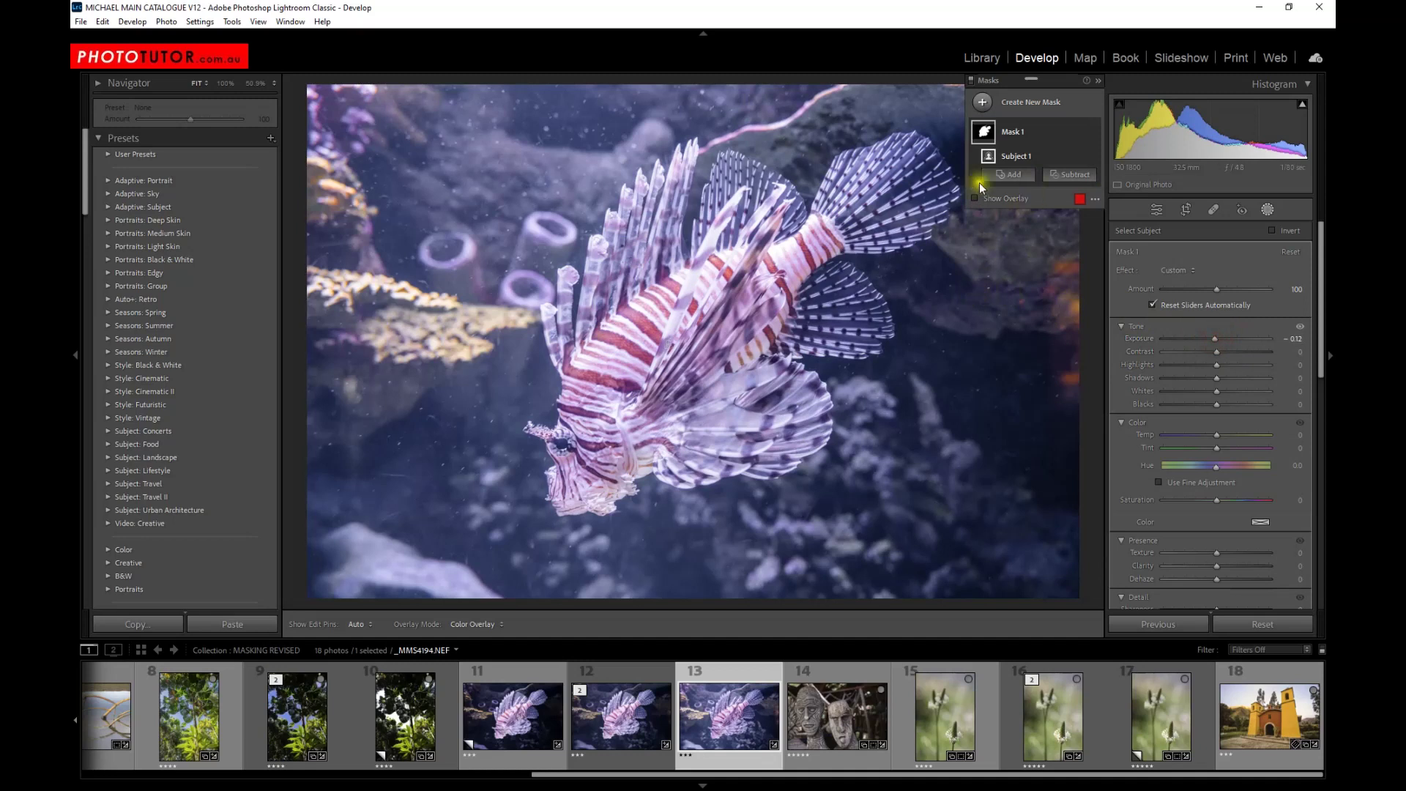
Step: Subtract a Color Range from the lionfish mask by sampling the dark blue water between the upper fins
click(1075, 176)
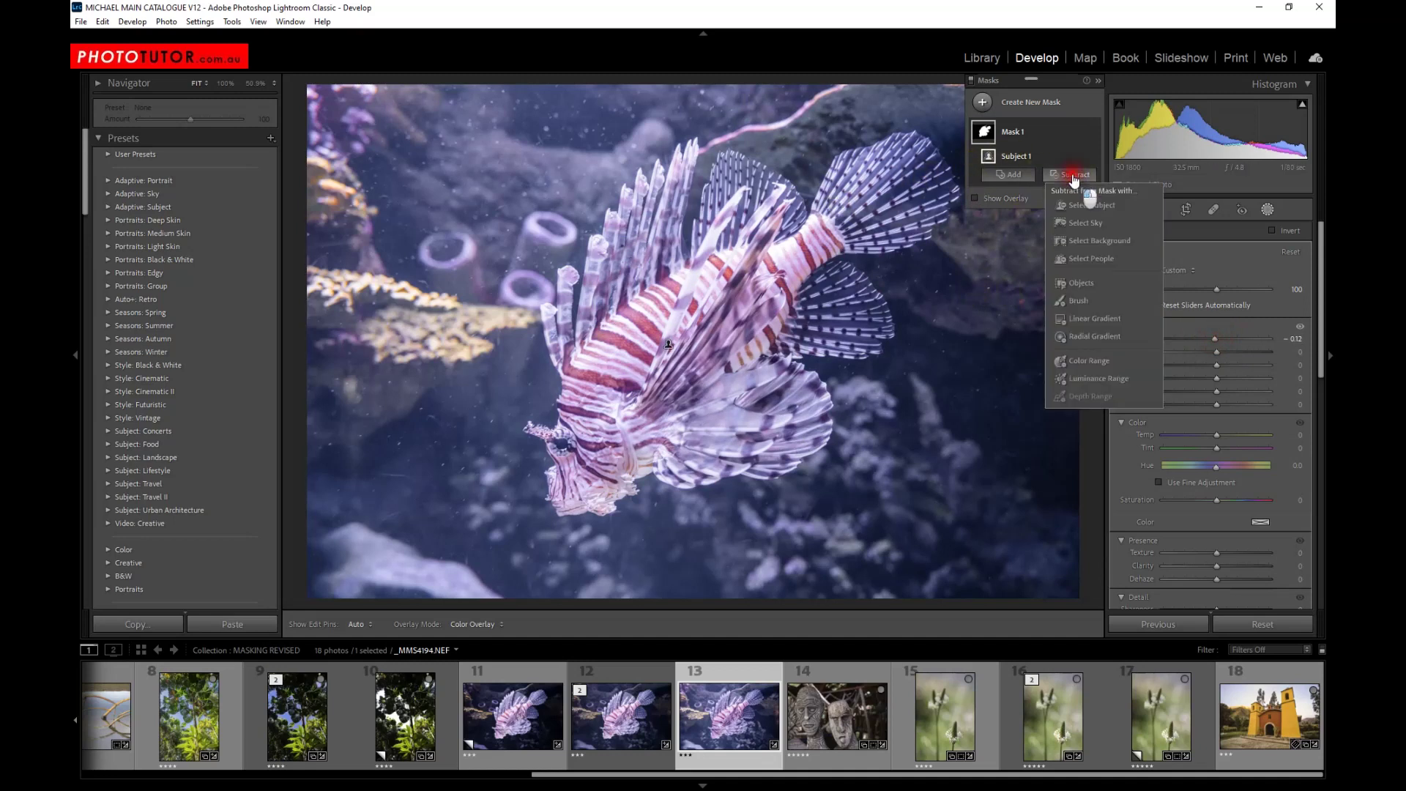
click(1096, 361)
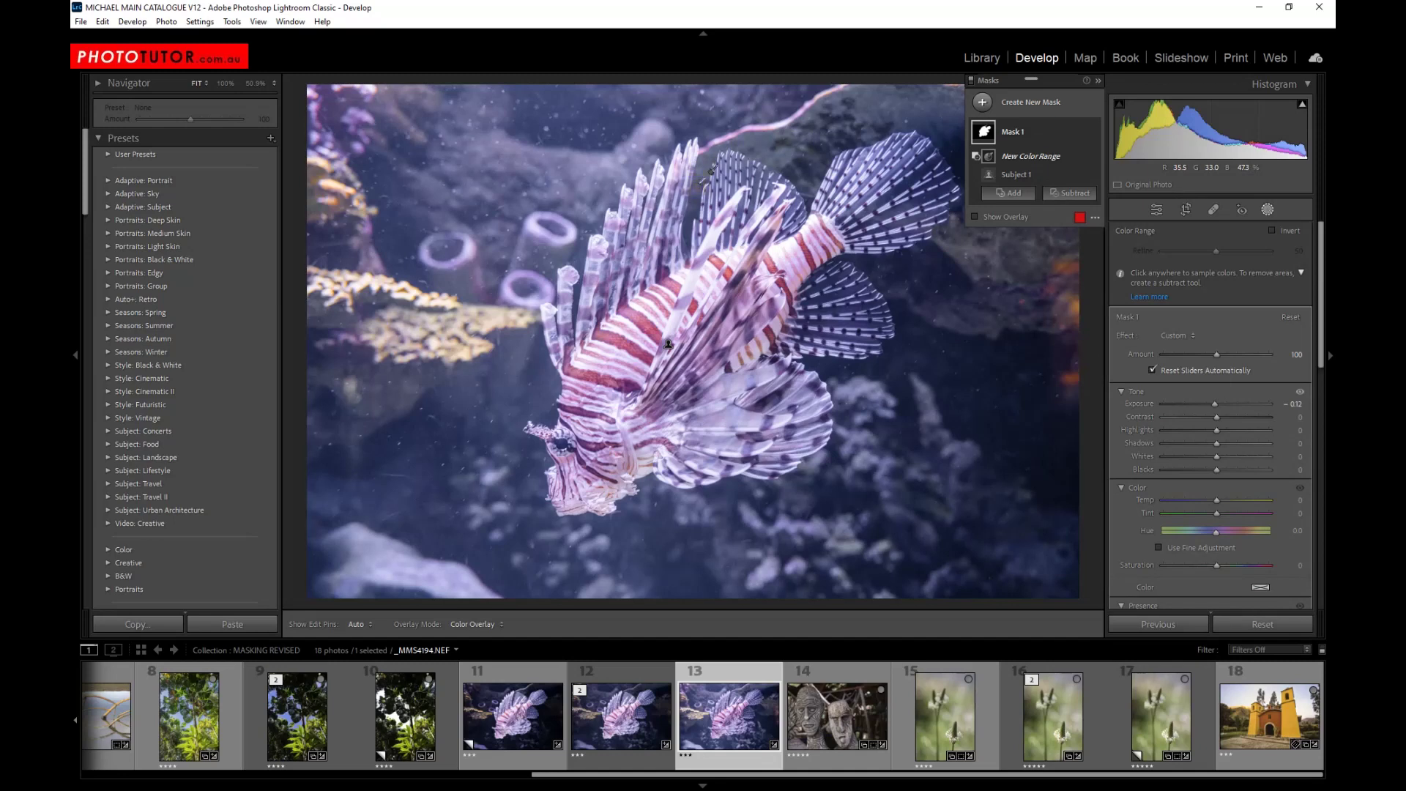
click(700, 184)
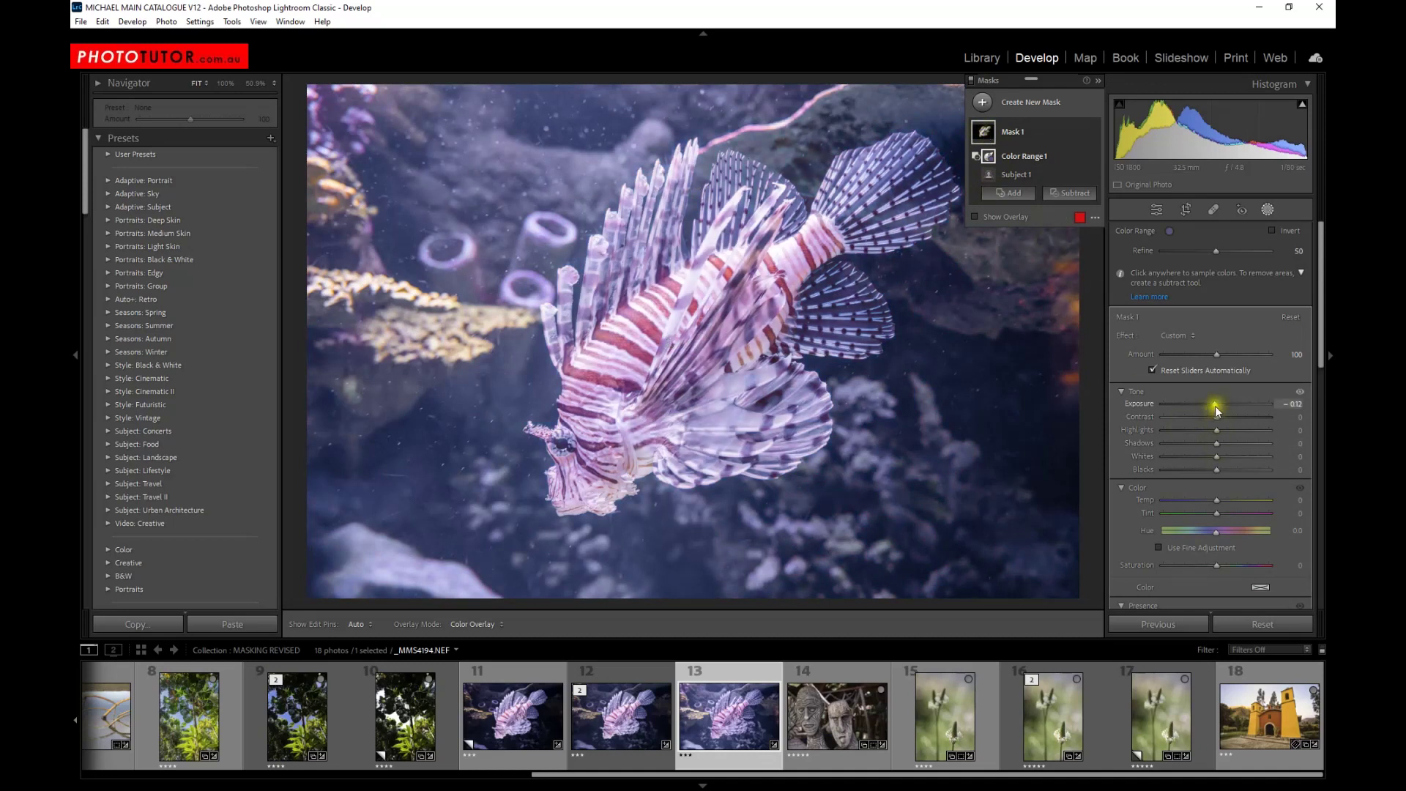
Step: Test the lionfish mask with exposure raised to 2.56, bring it back to 0.03, and deselect the Color Range component
drag(1216, 404, 1249, 404)
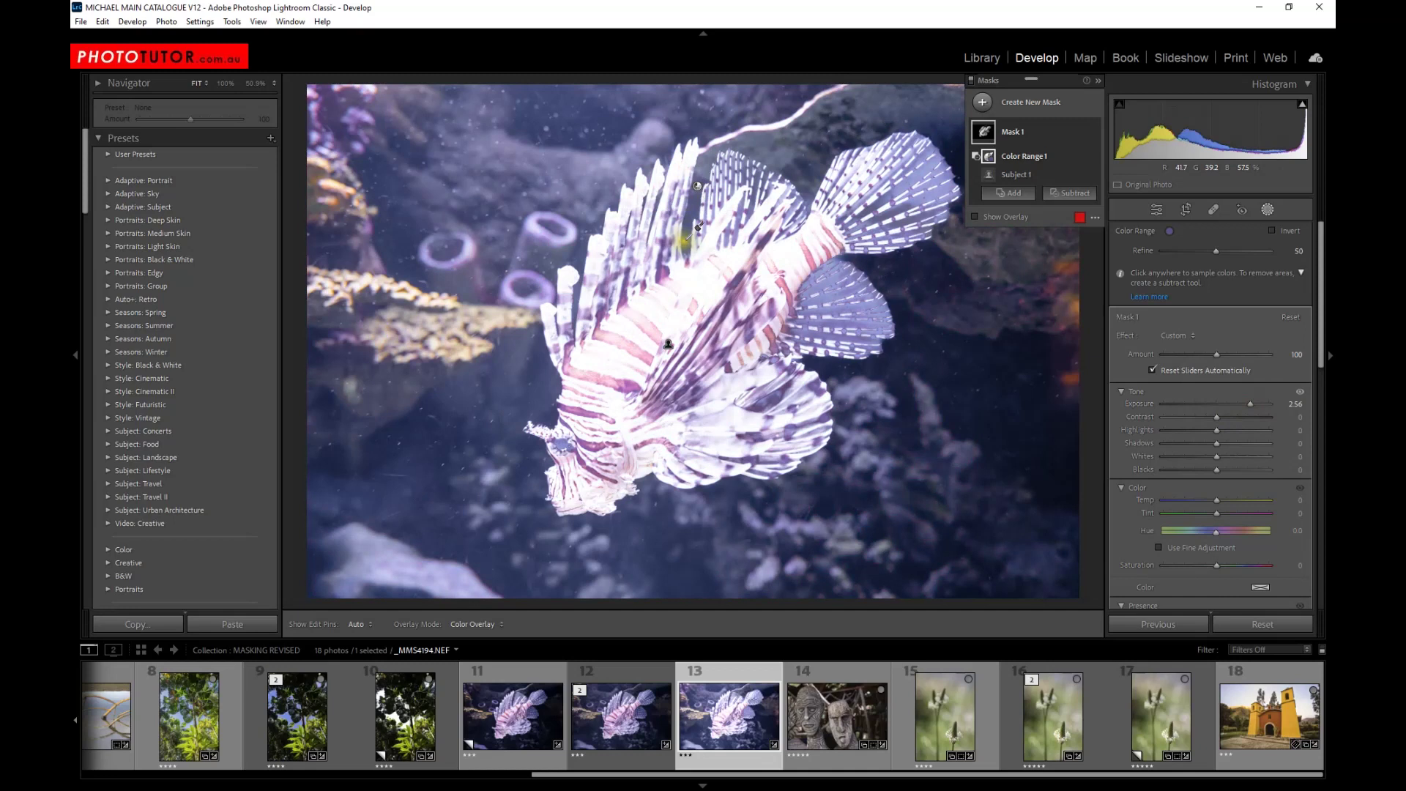
click(1220, 403)
drag(1221, 403, 1217, 404)
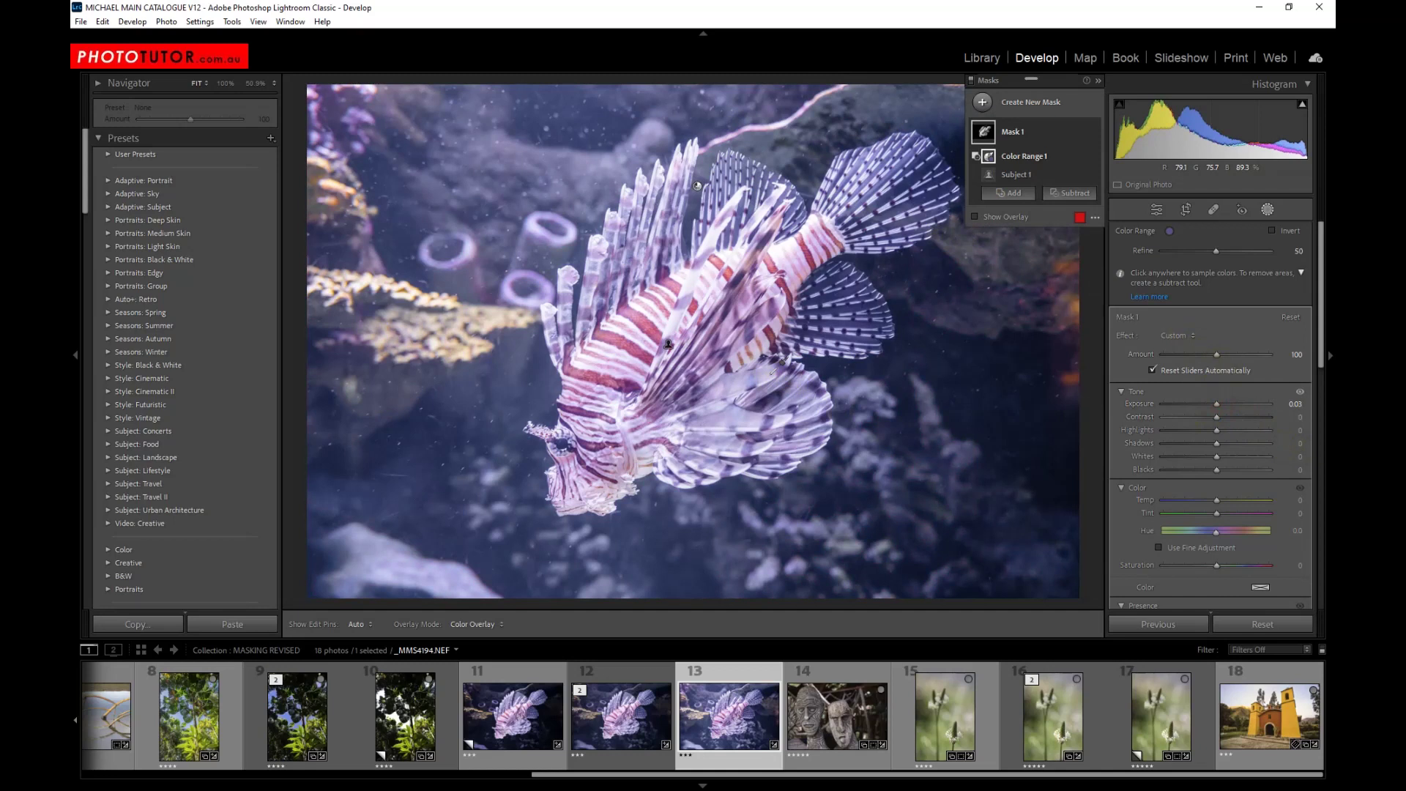
key(Escape)
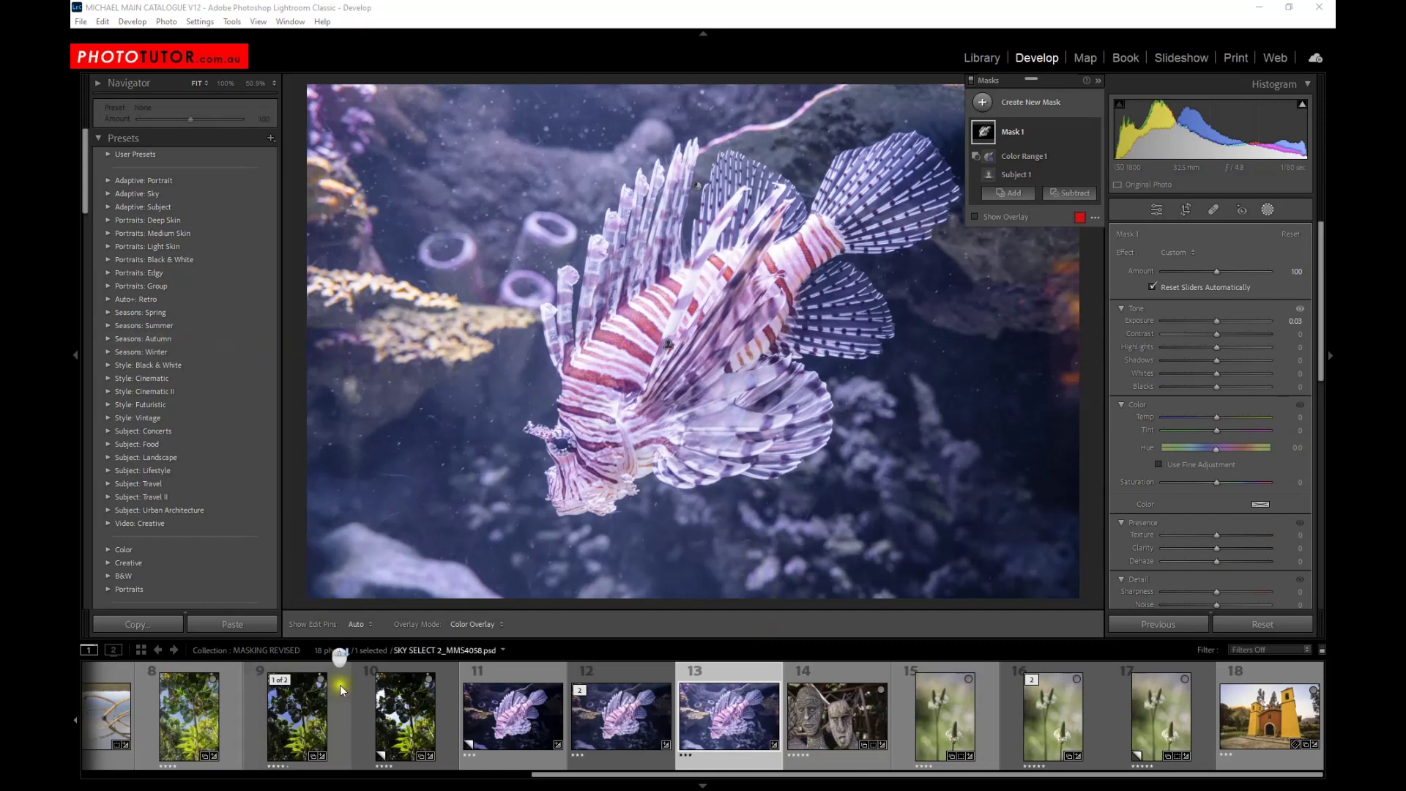
Step: In forest photo 10, create a sky mask and inspect its overlay up close among the palm leaves
click(410, 723)
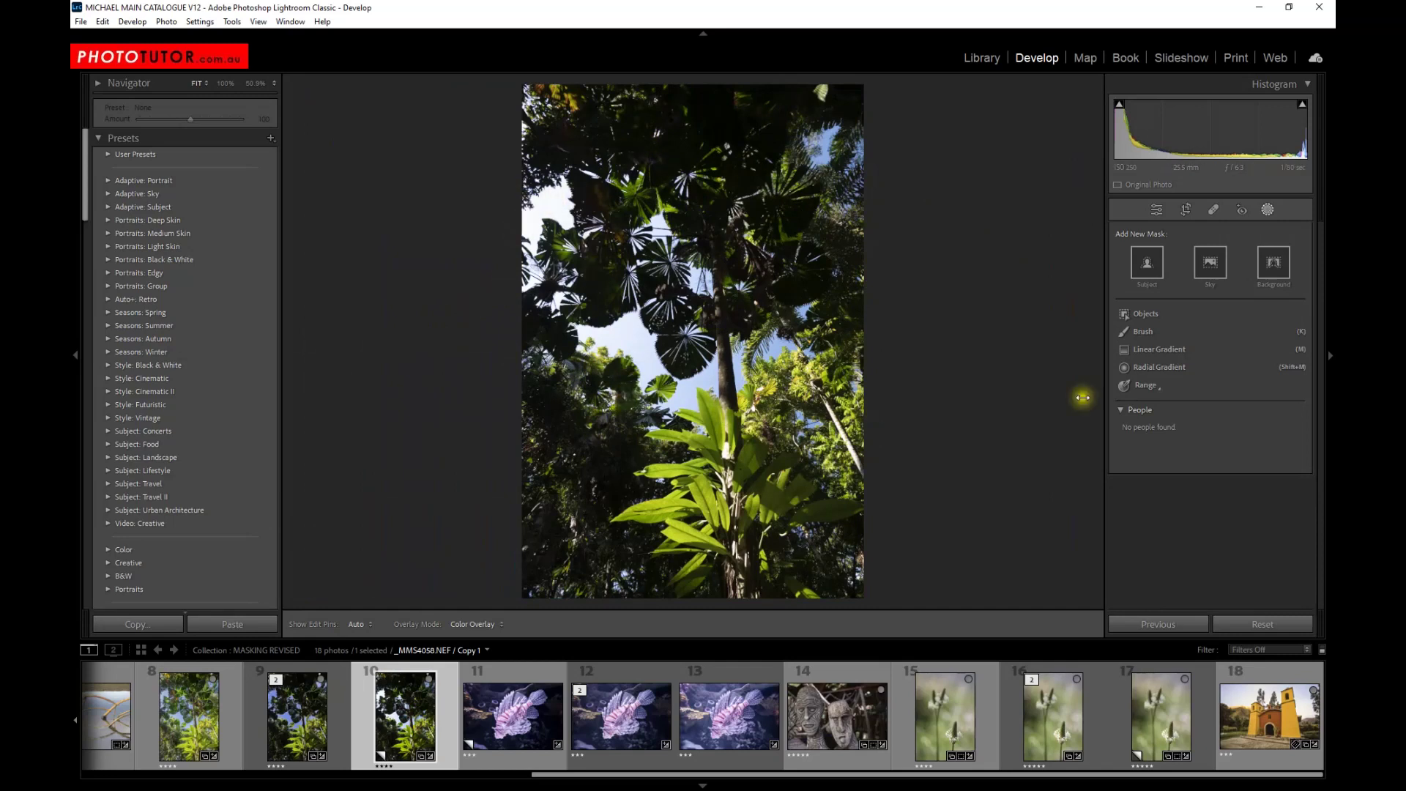
click(1221, 281)
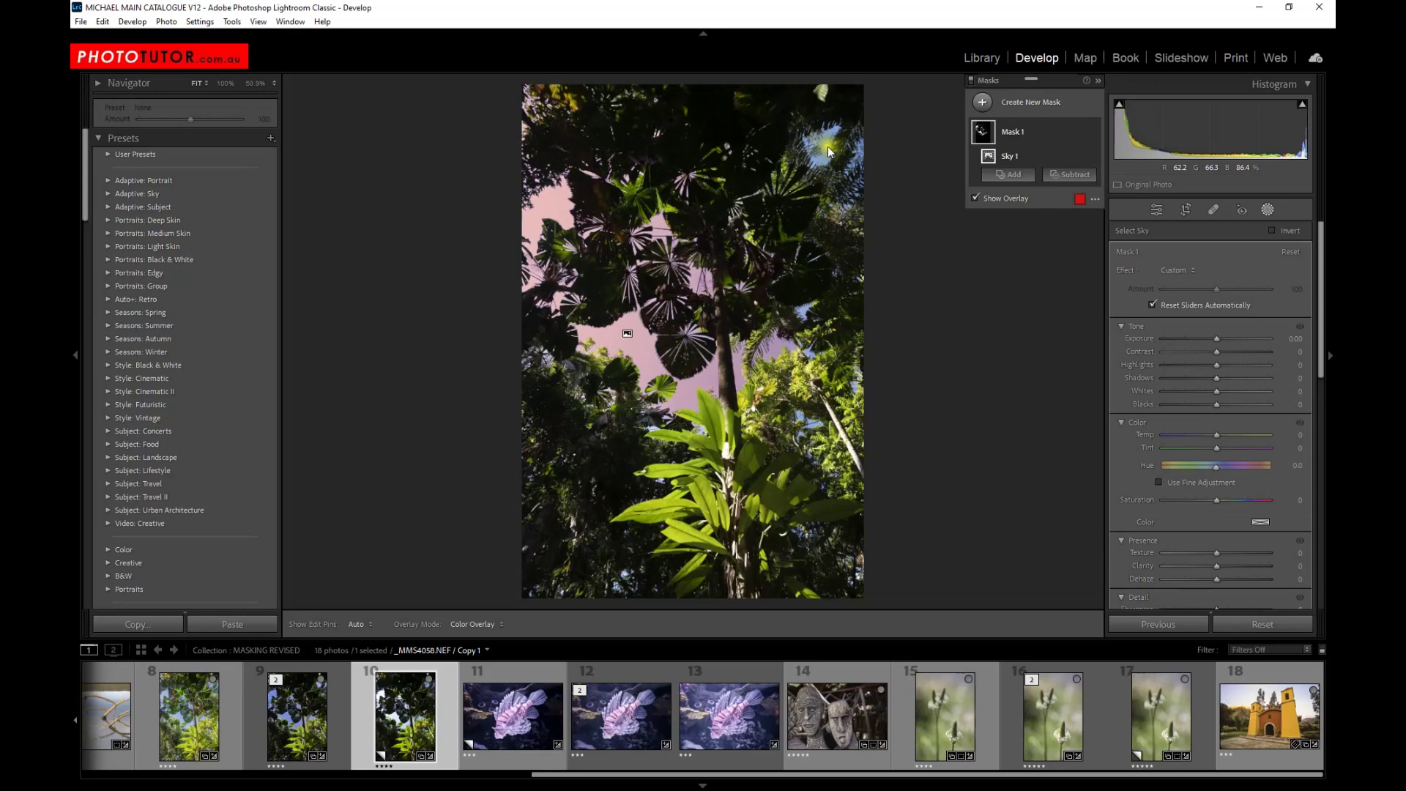
click(757, 281)
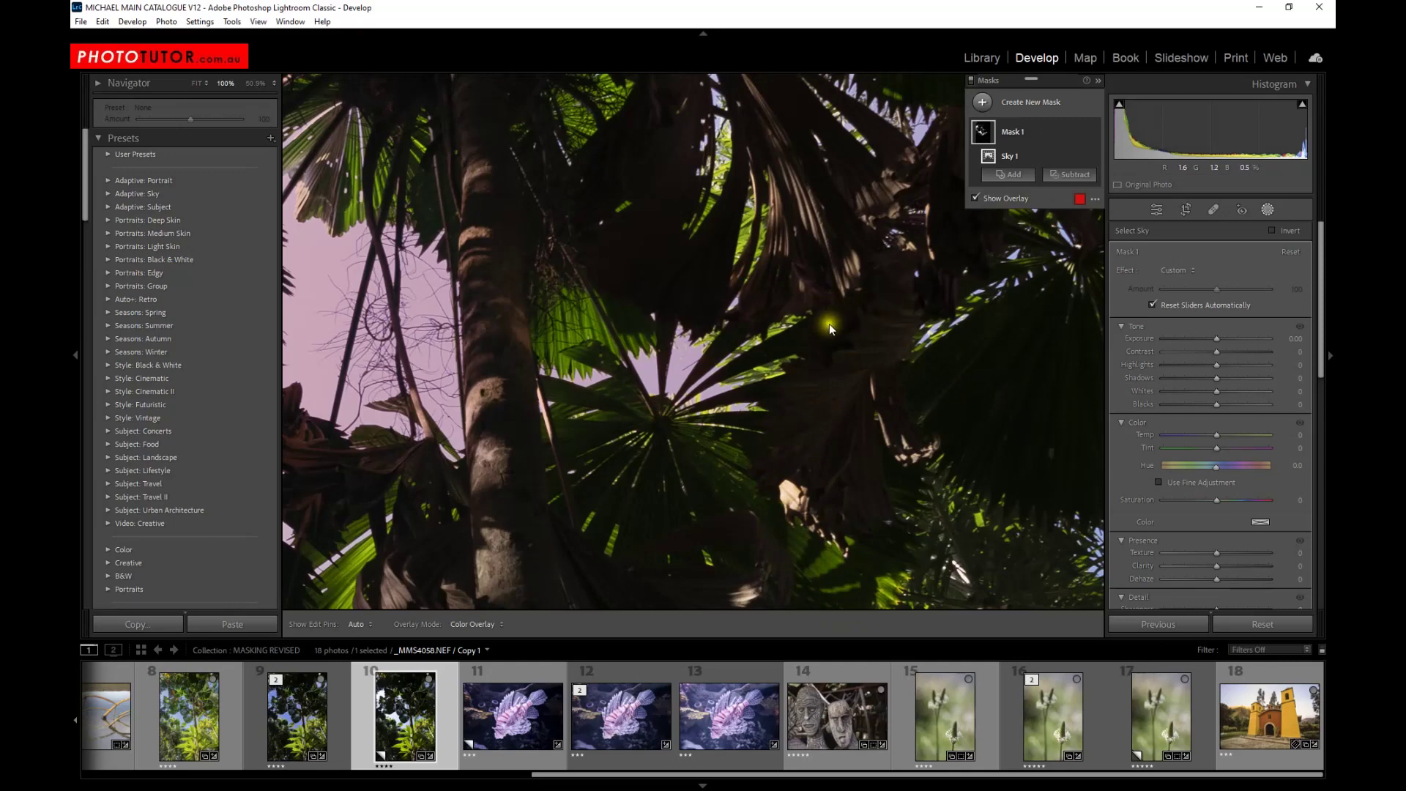
click(782, 312)
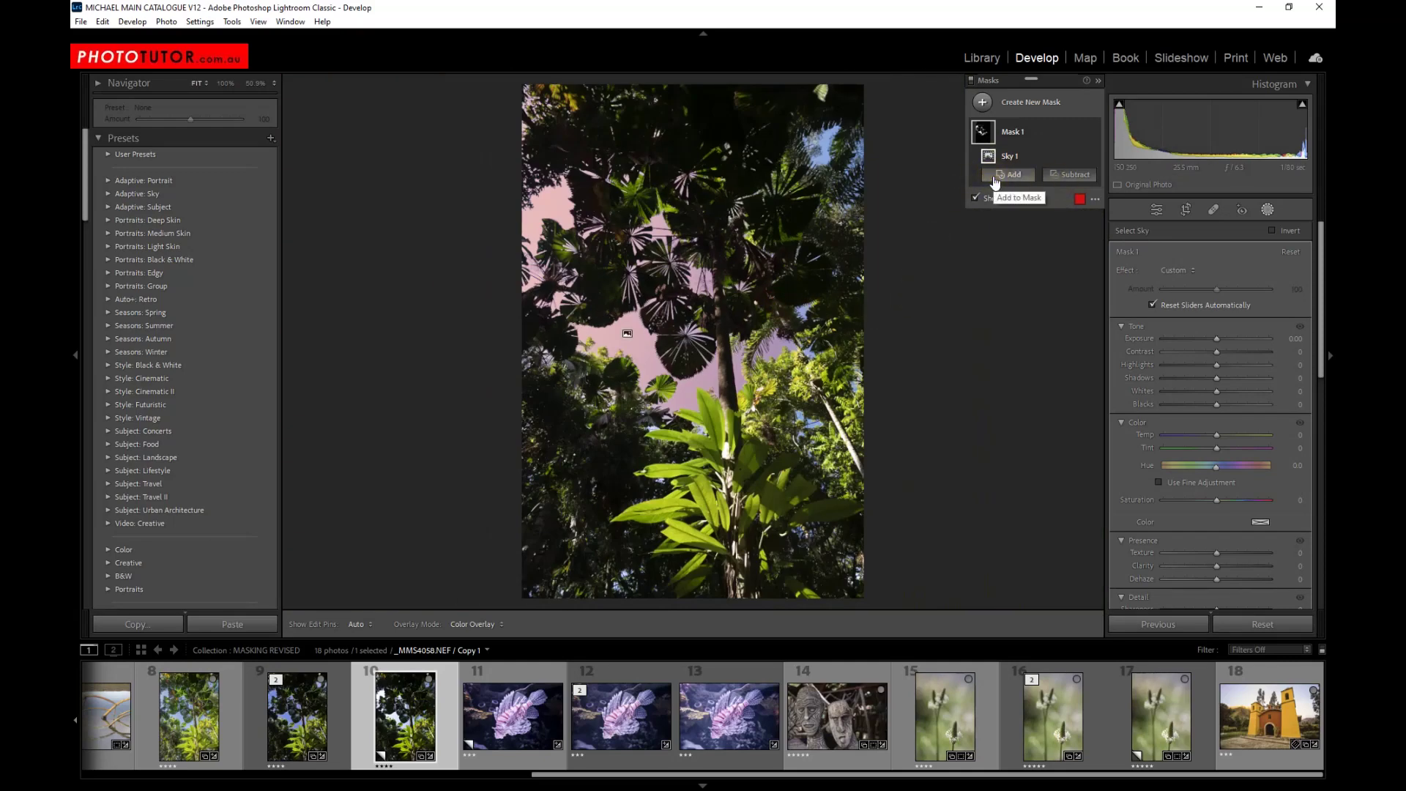
Step: Add a Color Range to the sky mask by sampling the unmasked blue sky patch at the photo's upper right
click(995, 177)
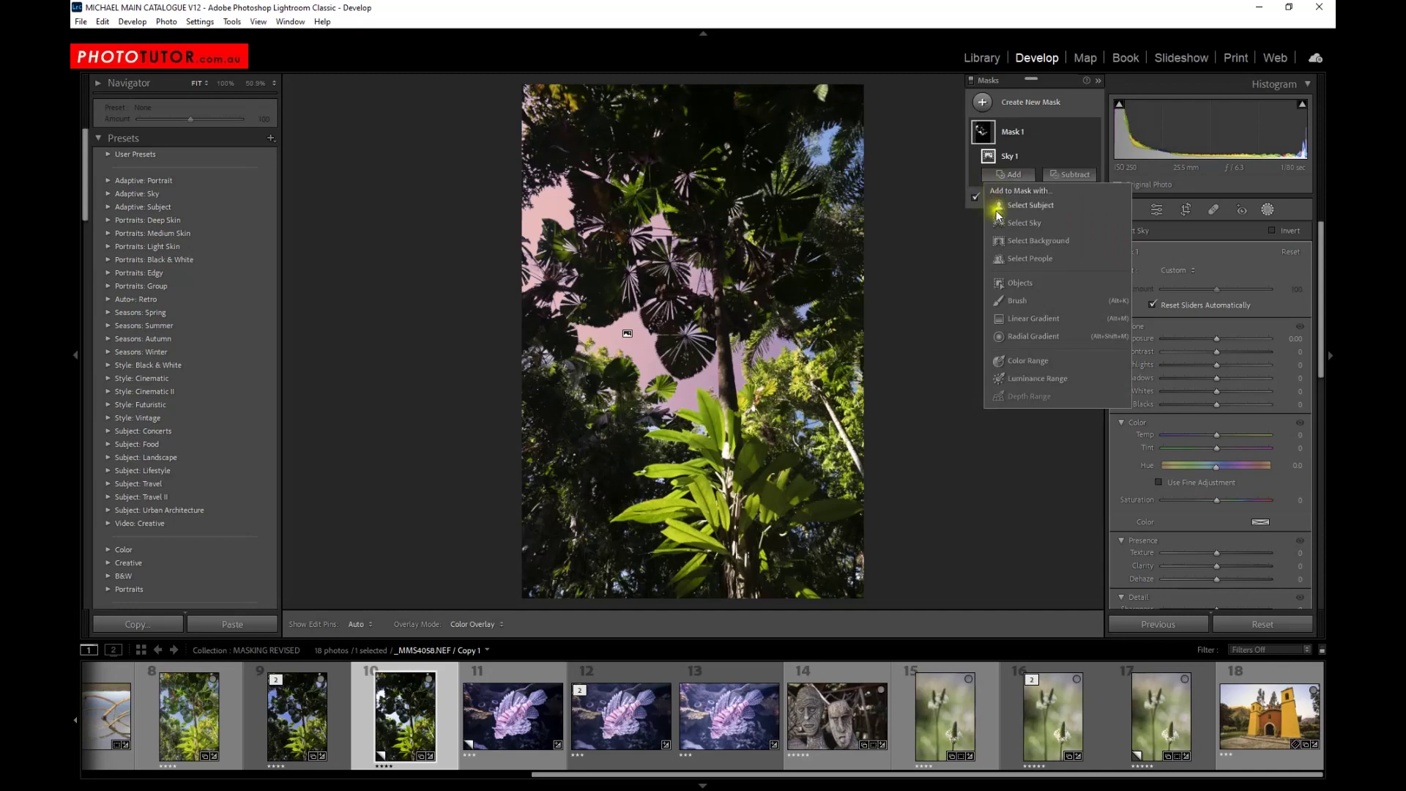
click(1020, 361)
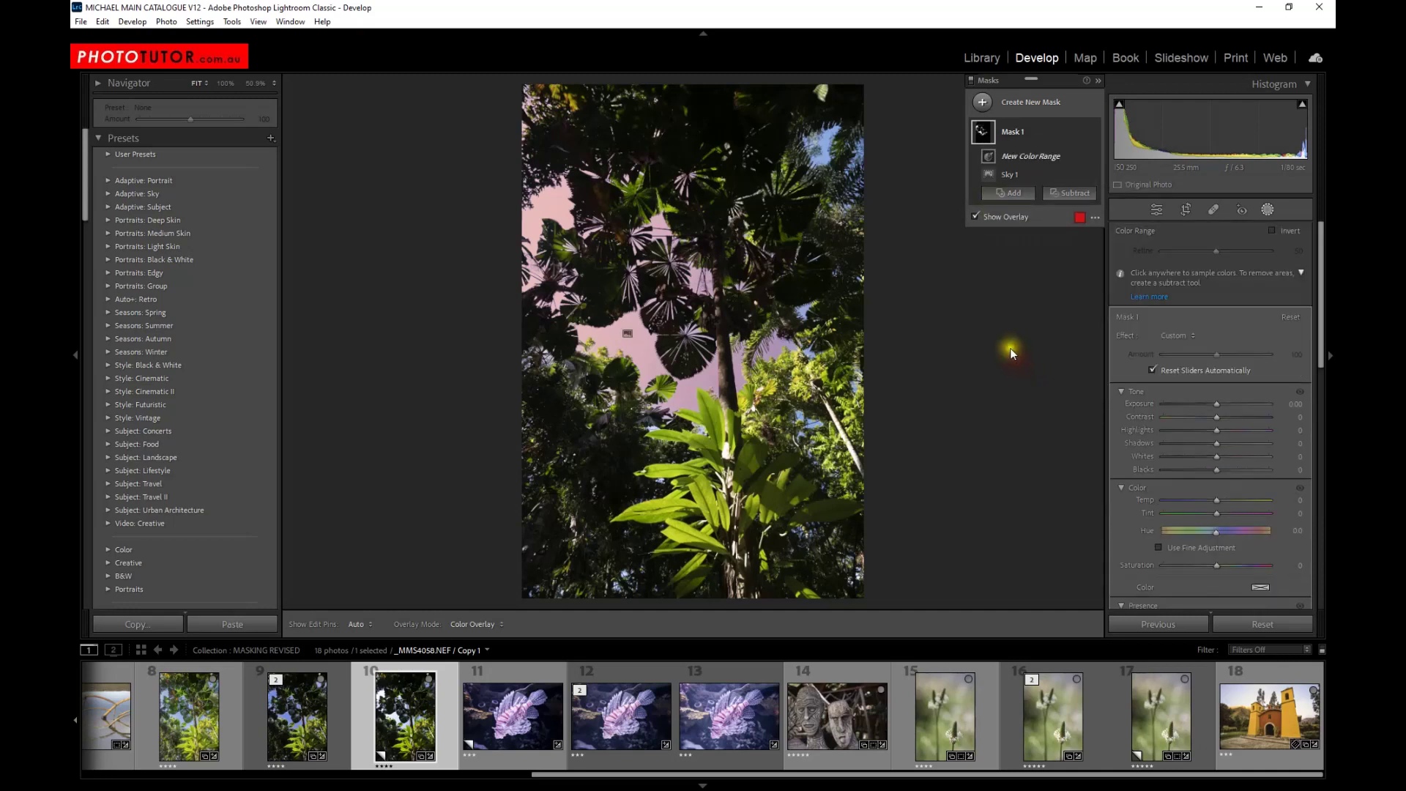
click(828, 143)
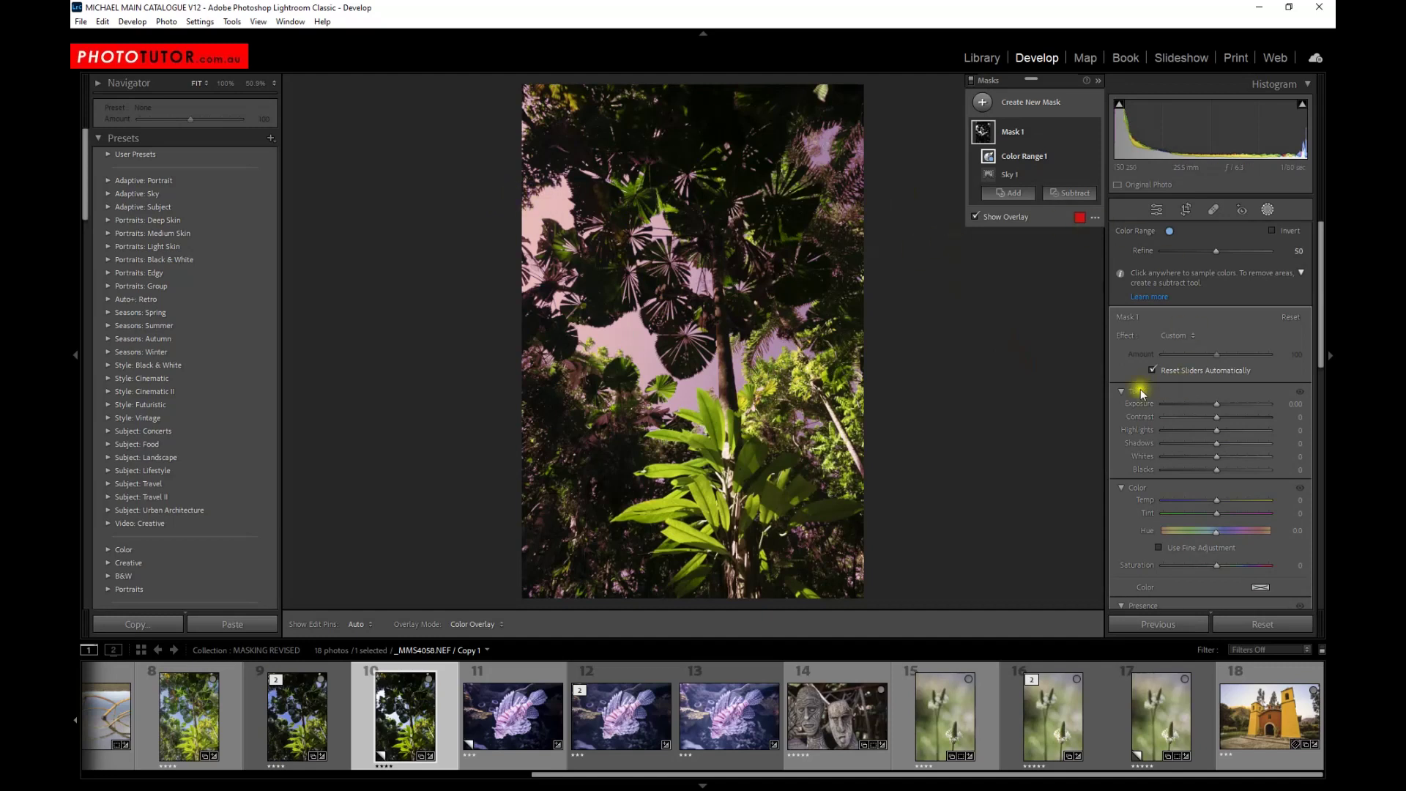
Step: Set the sky mask's exposure to -2.61 and inspect its coverage up close in the gaps between the palm leaves
drag(1217, 403, 1181, 405)
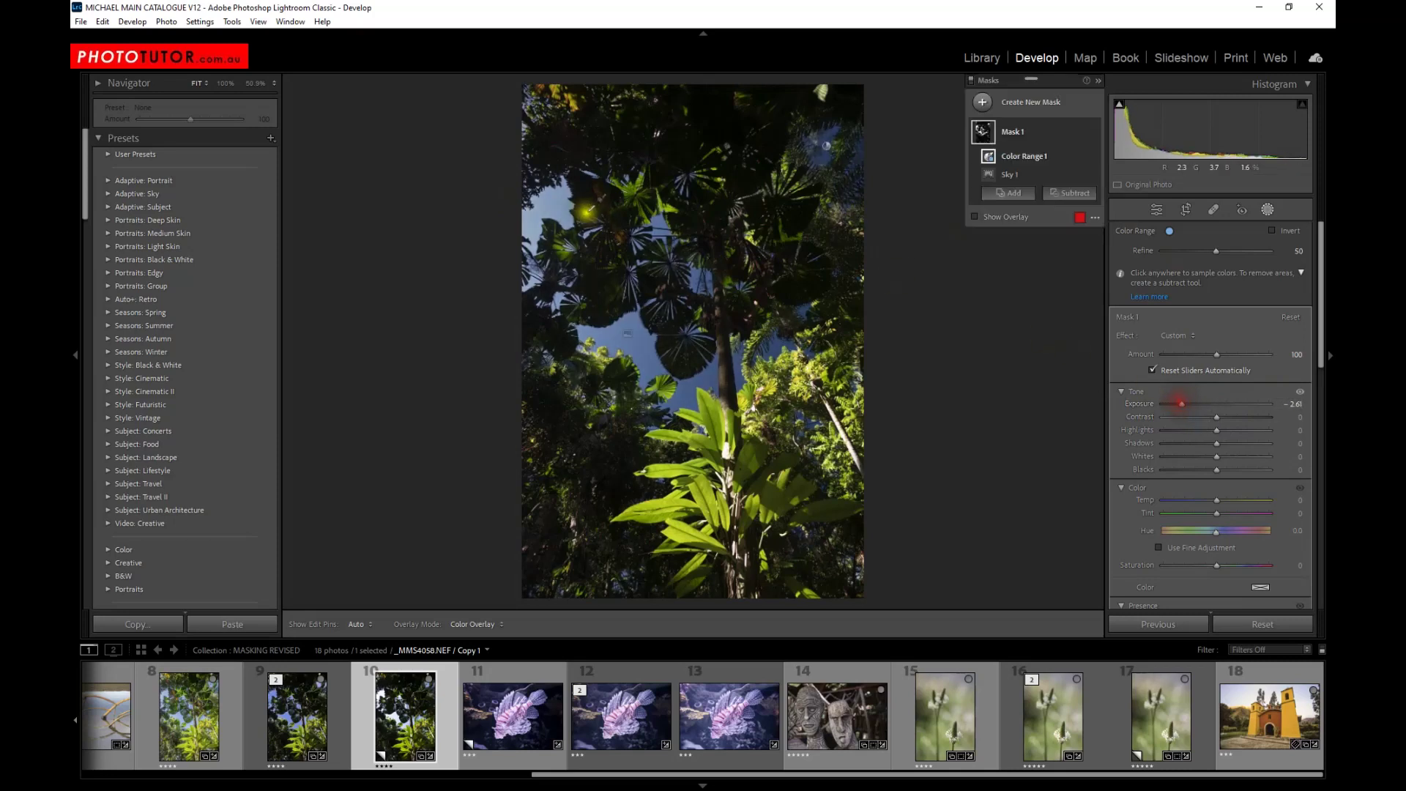
click(592, 248)
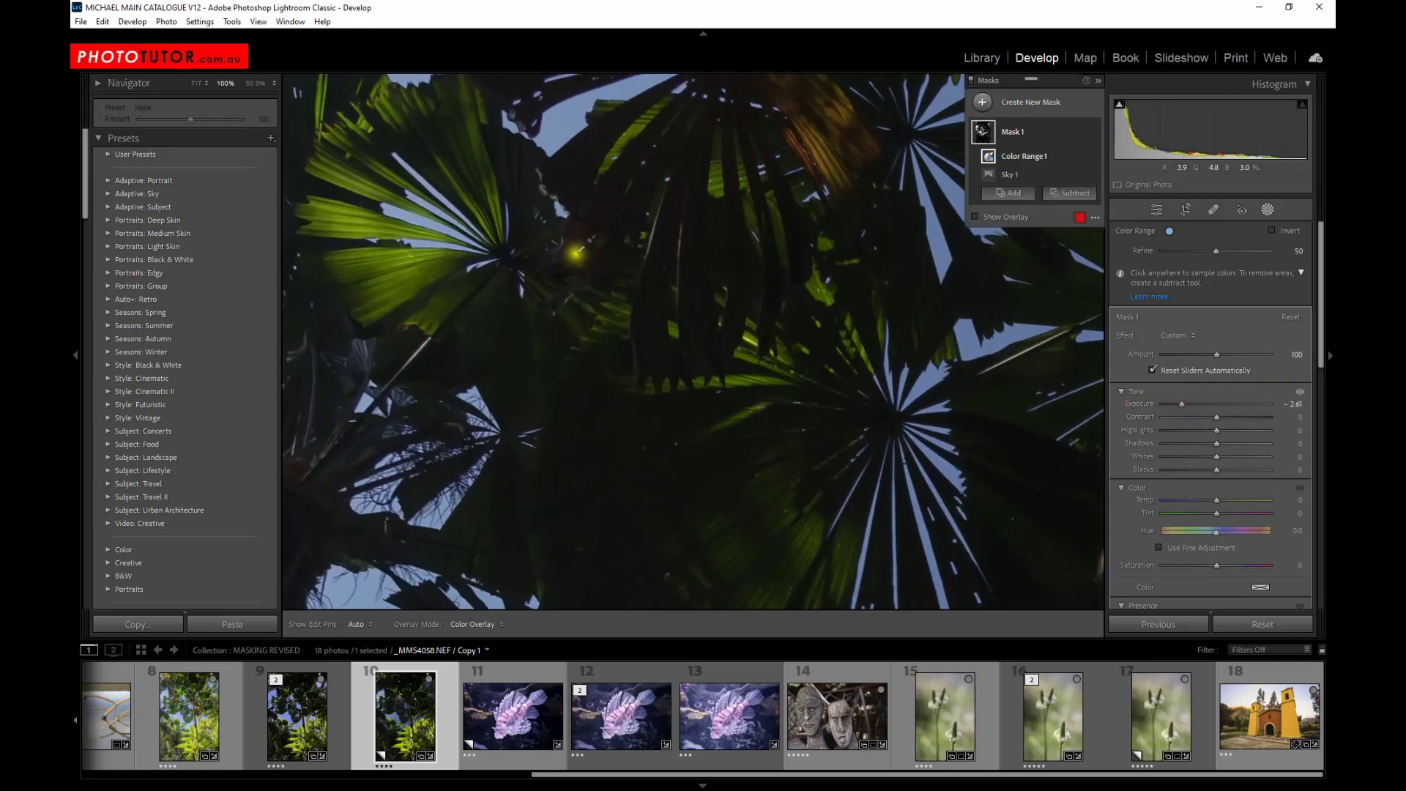
click(525, 131)
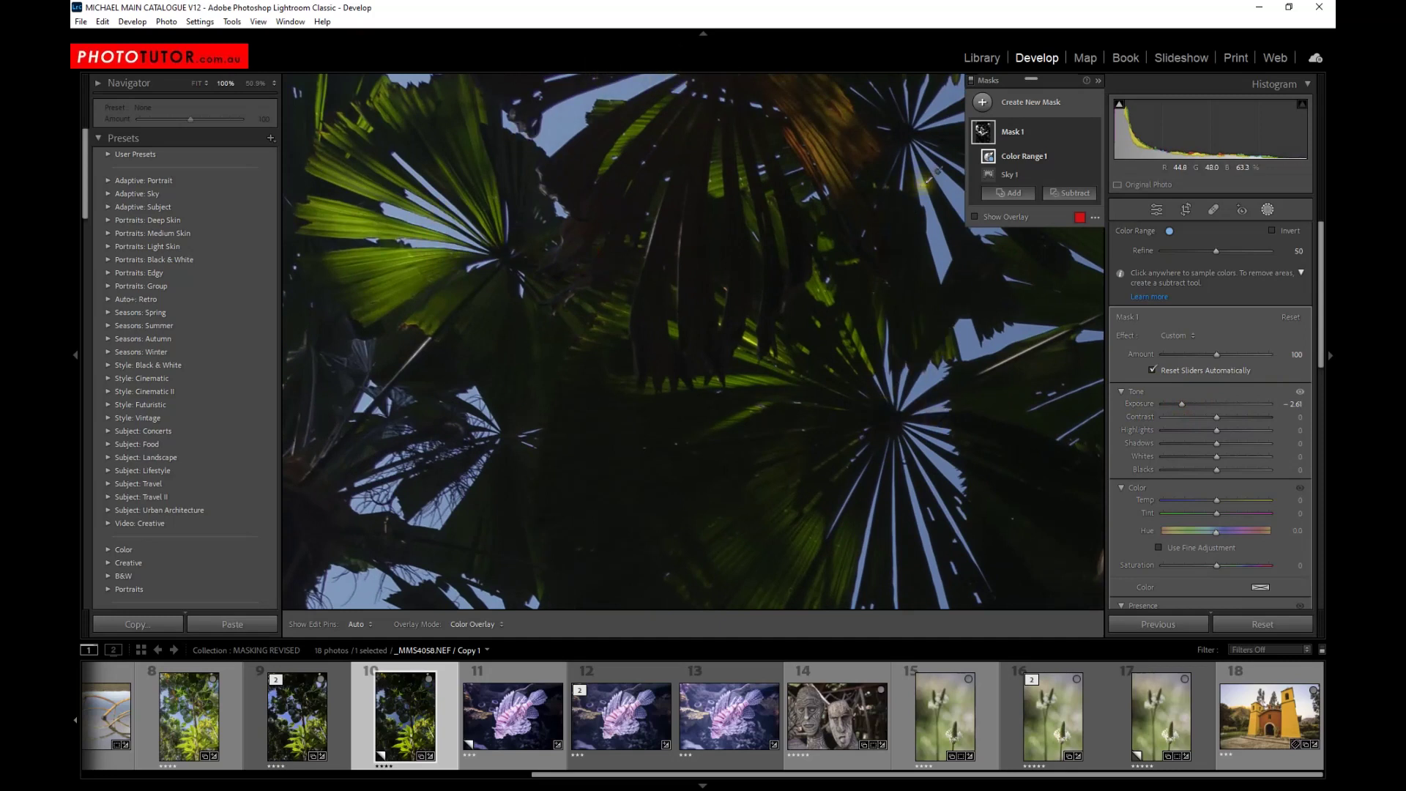
drag(933, 326, 722, 188)
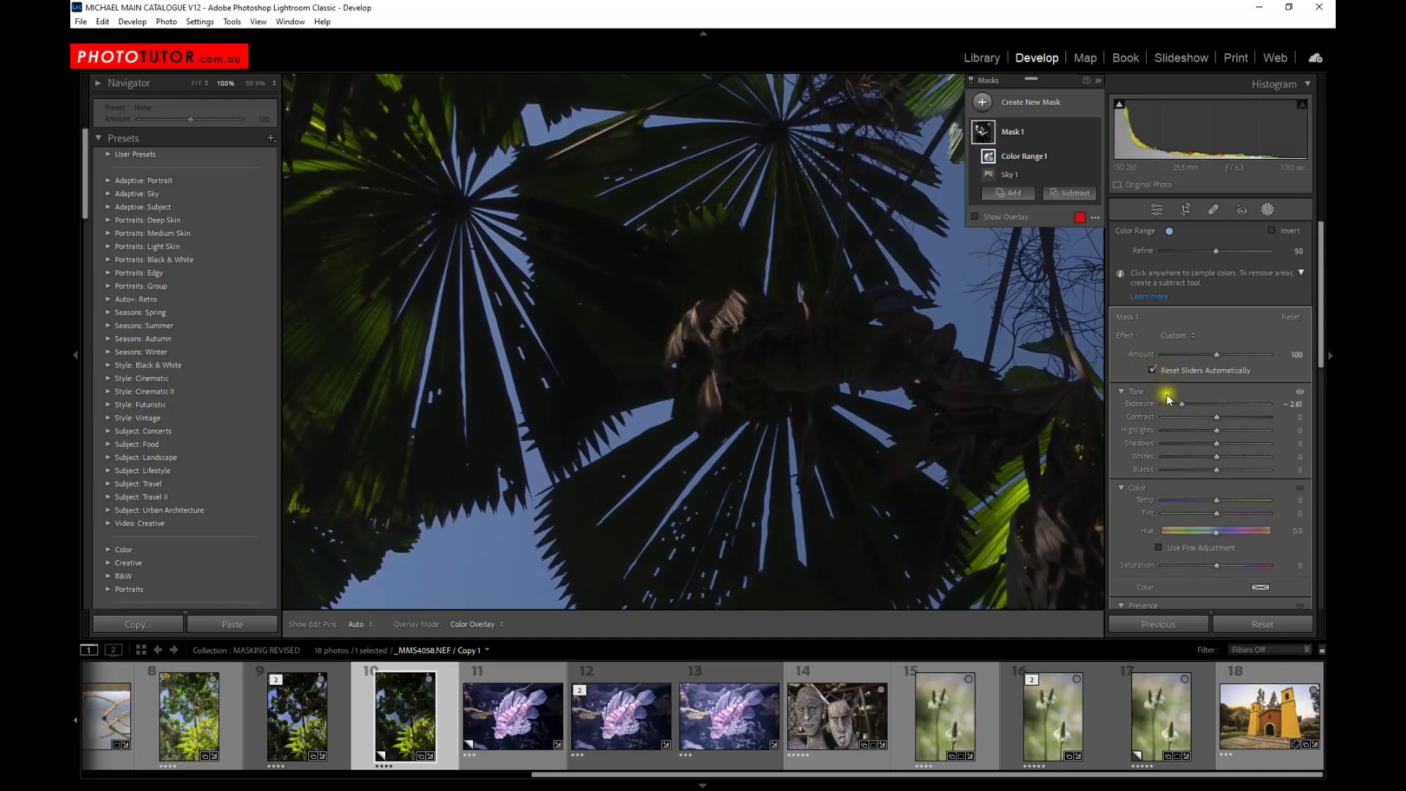
mouse_move(990, 135)
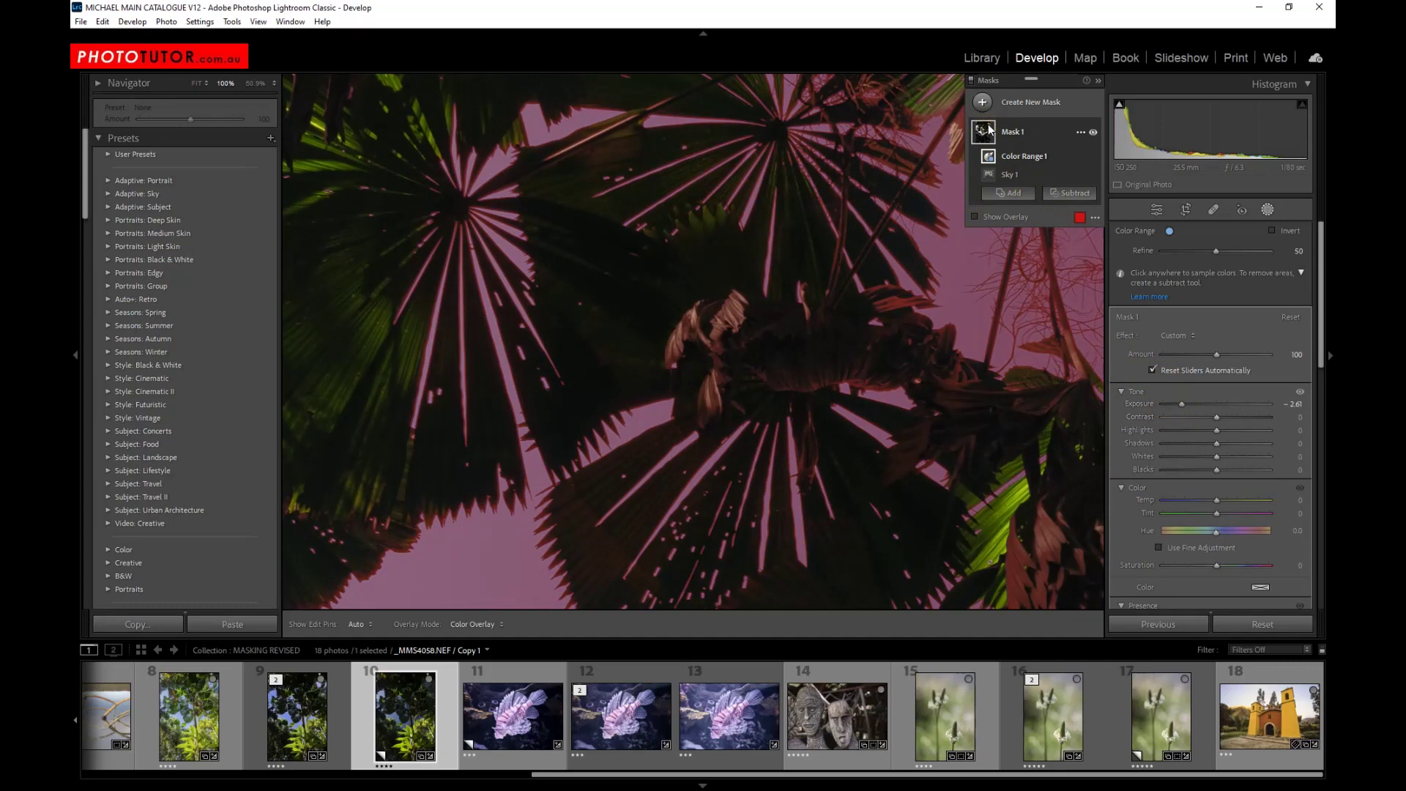
Step: Subtract a Color Range from the sky mask, sampling the brown dried palm leaf near the photo's centre
click(1070, 195)
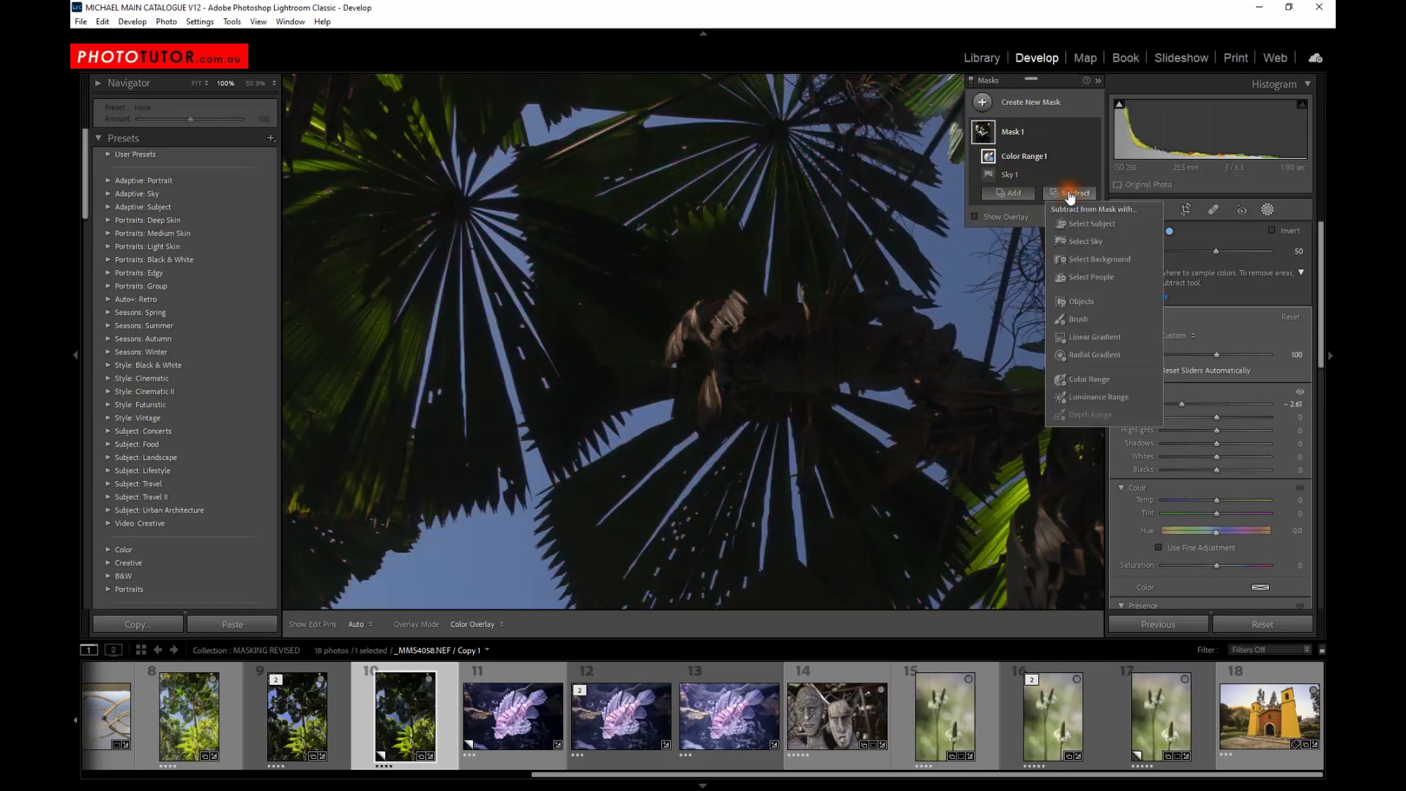
click(1088, 378)
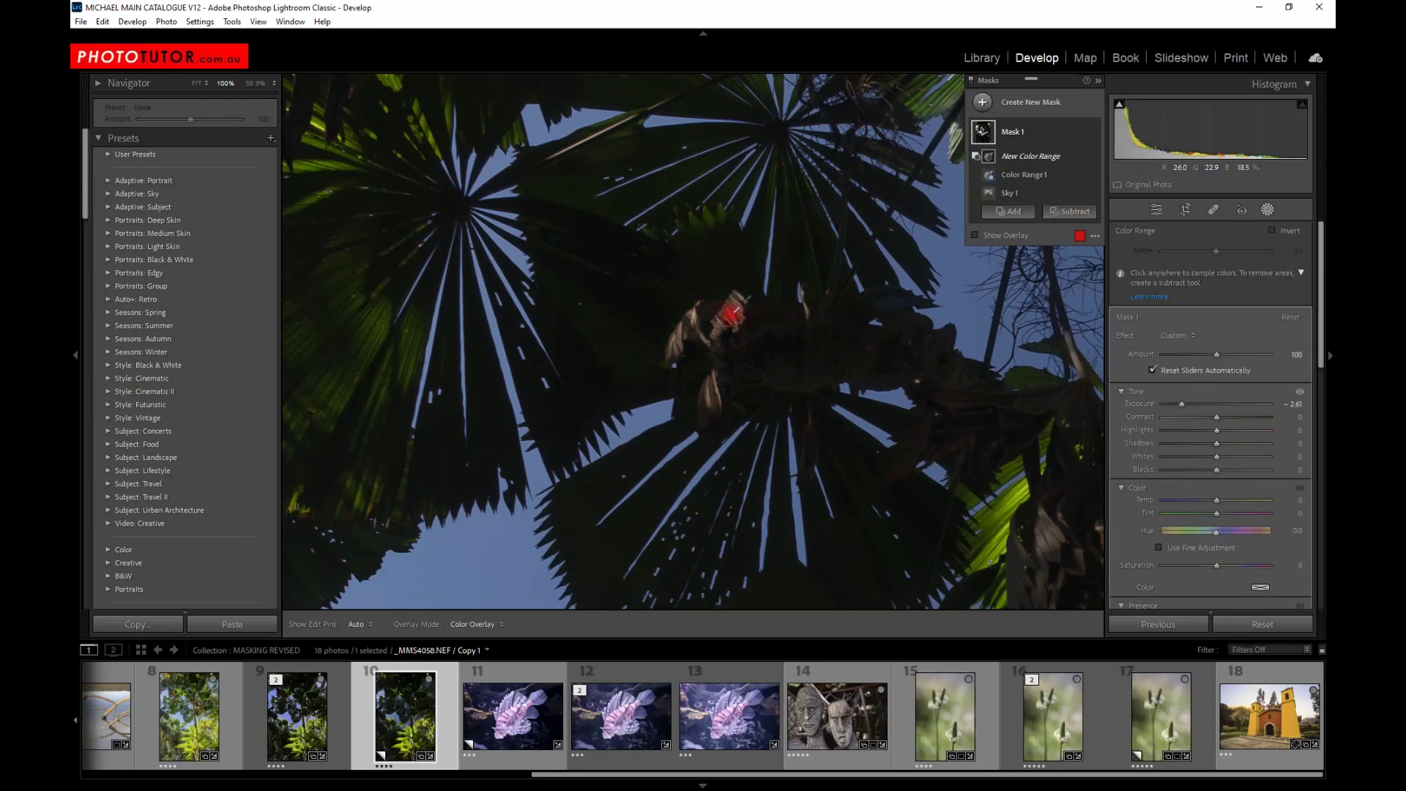
click(734, 312)
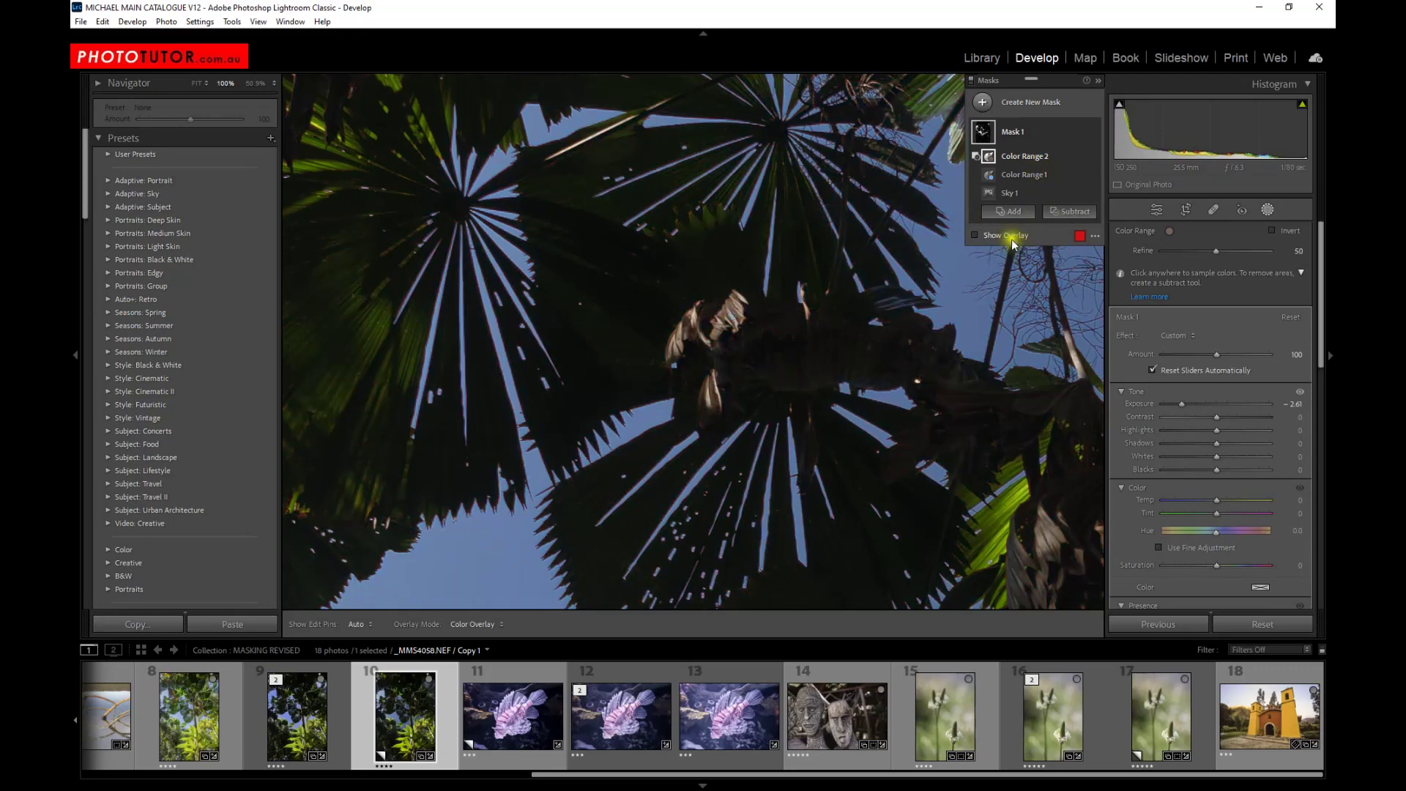
key(z)
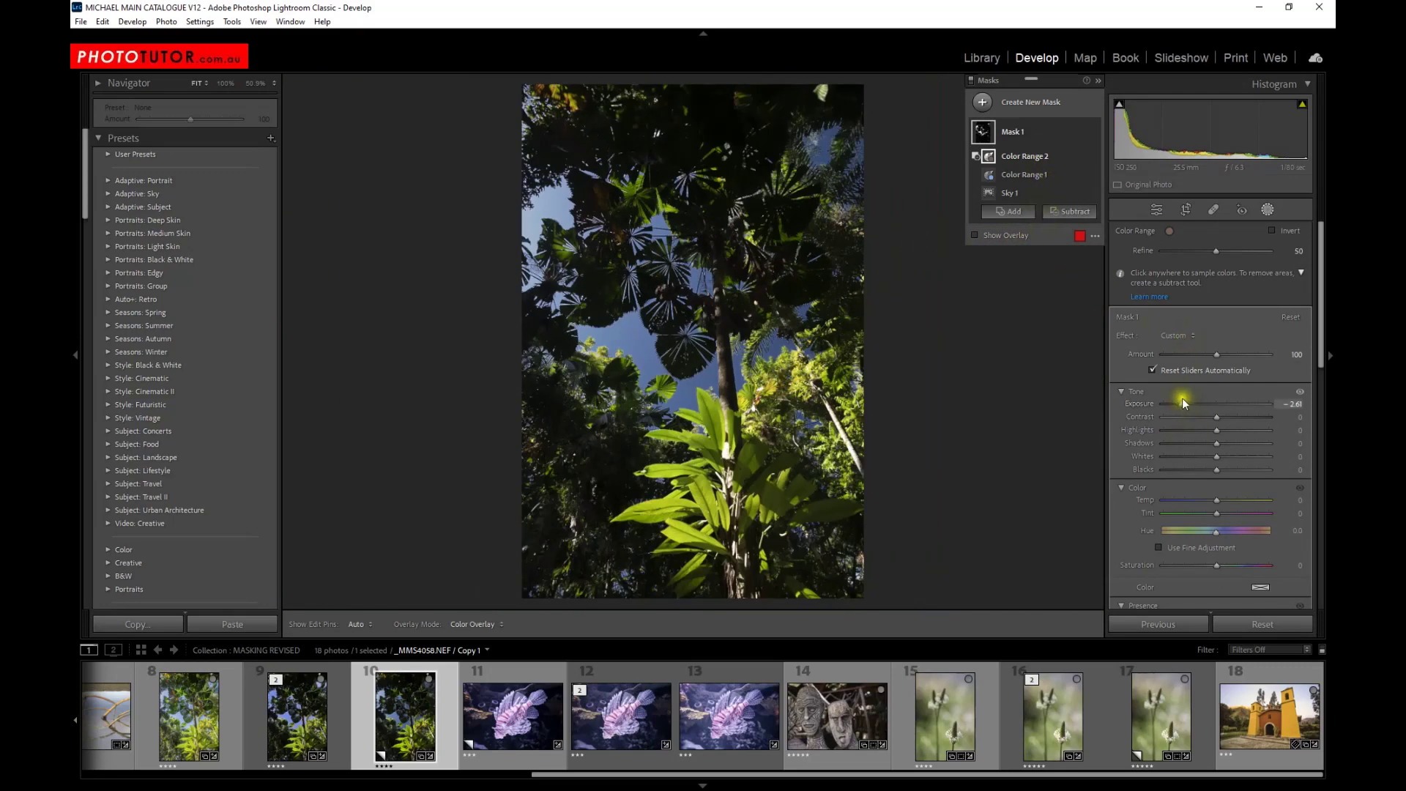
Step: Test the refined sky mask up close at exposure -4.00, set its exposure to -0.97, and deselect the mask
mouse_move(1183, 400)
mouse_down()
mouse_move(1209, 402)
mouse_move(1166, 400)
mouse_up()
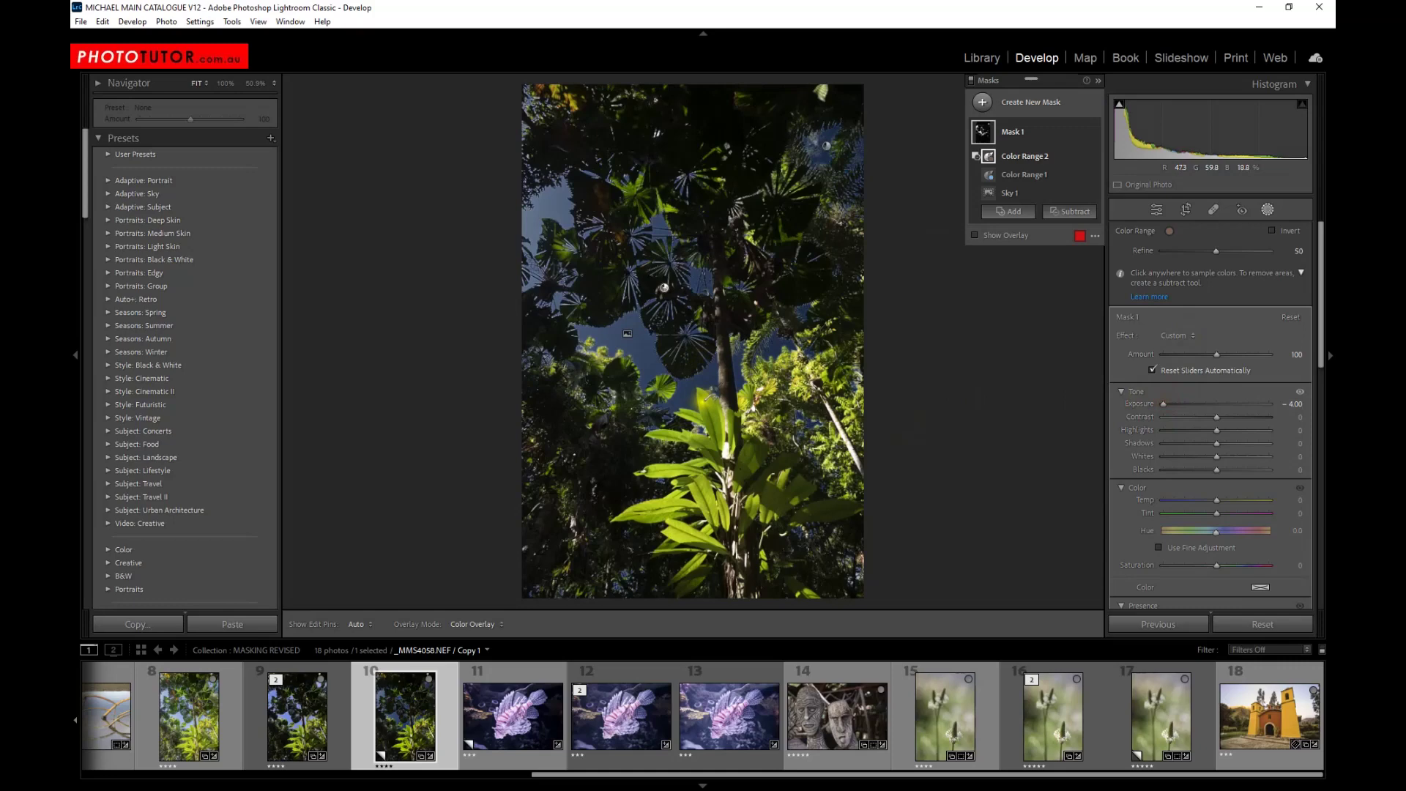
click(701, 398)
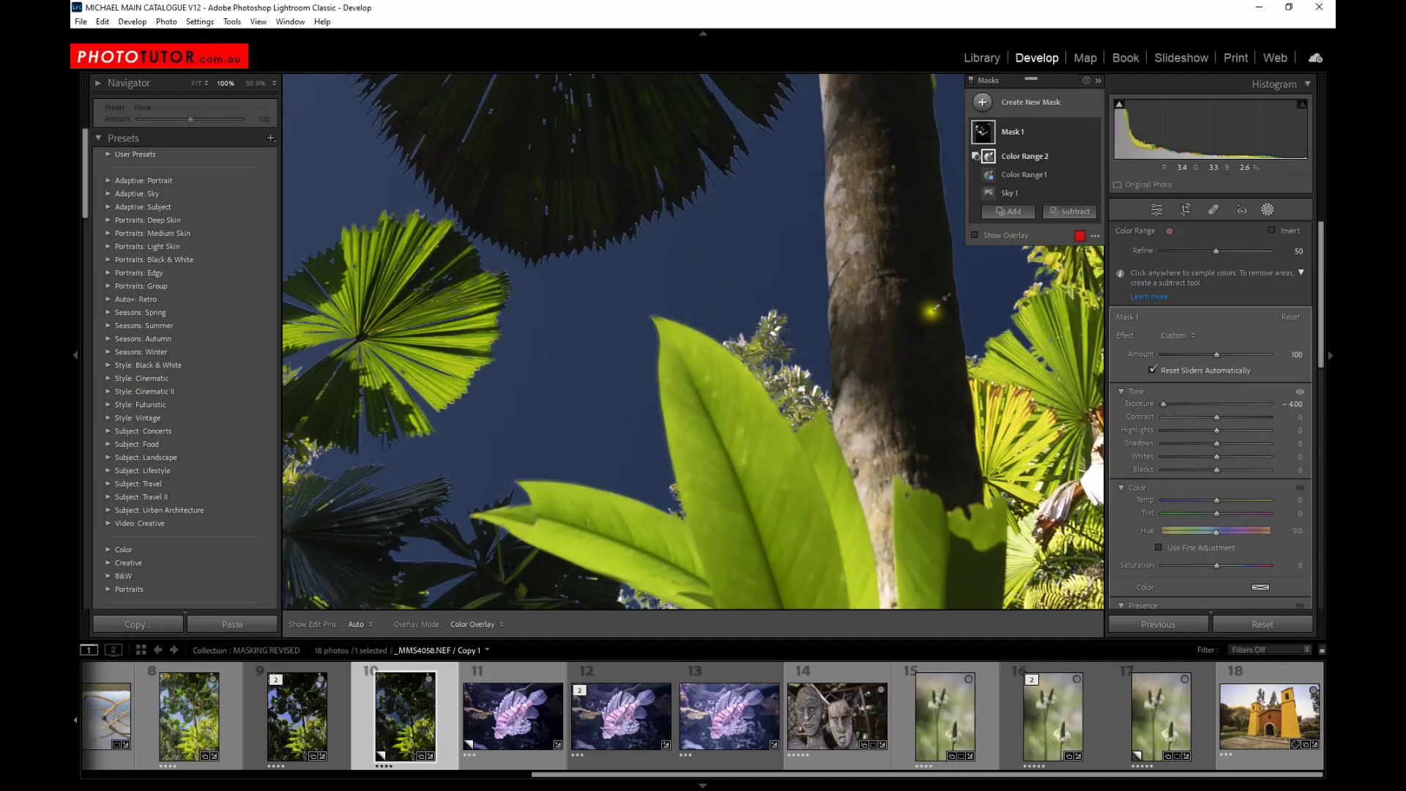
drag(578, 269, 694, 362)
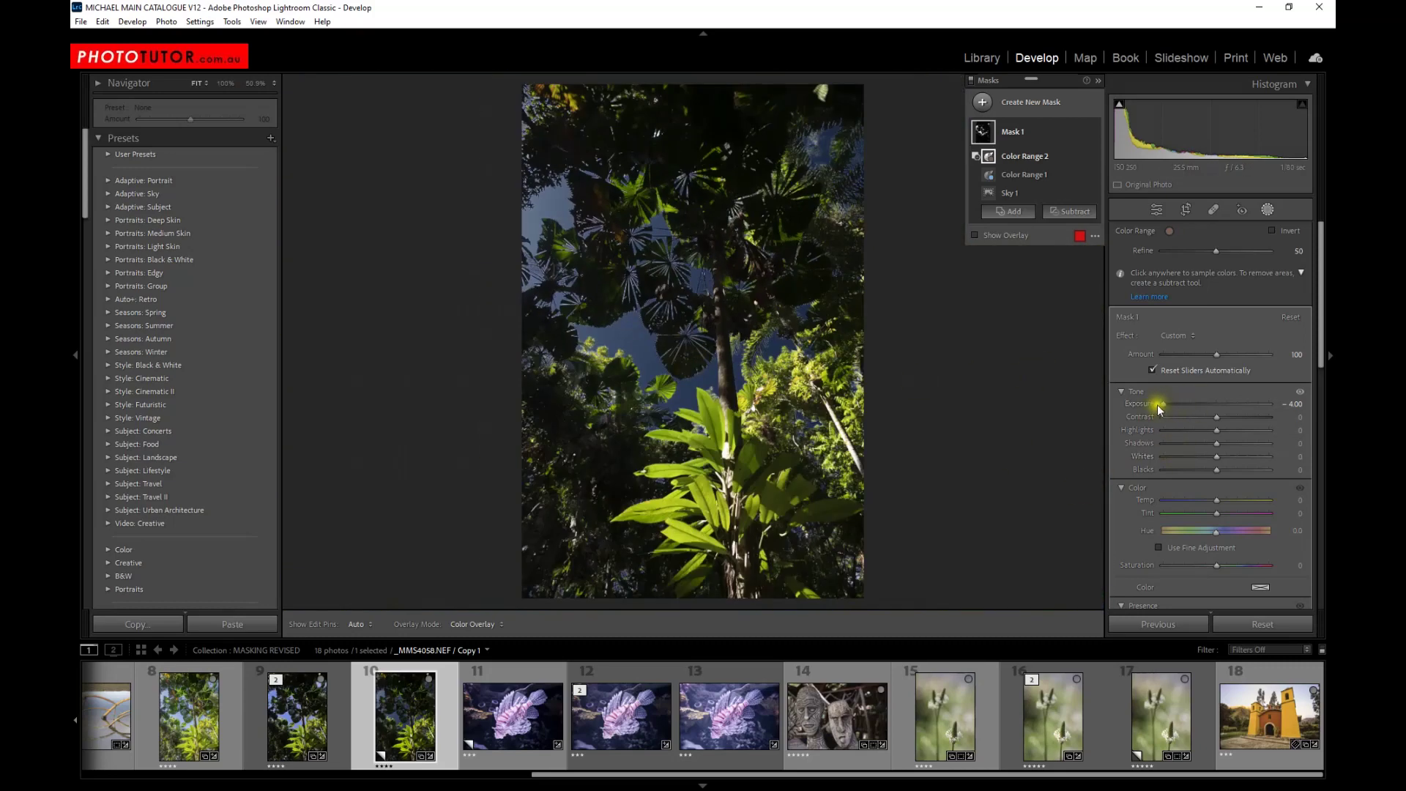
drag(1161, 406, 1206, 405)
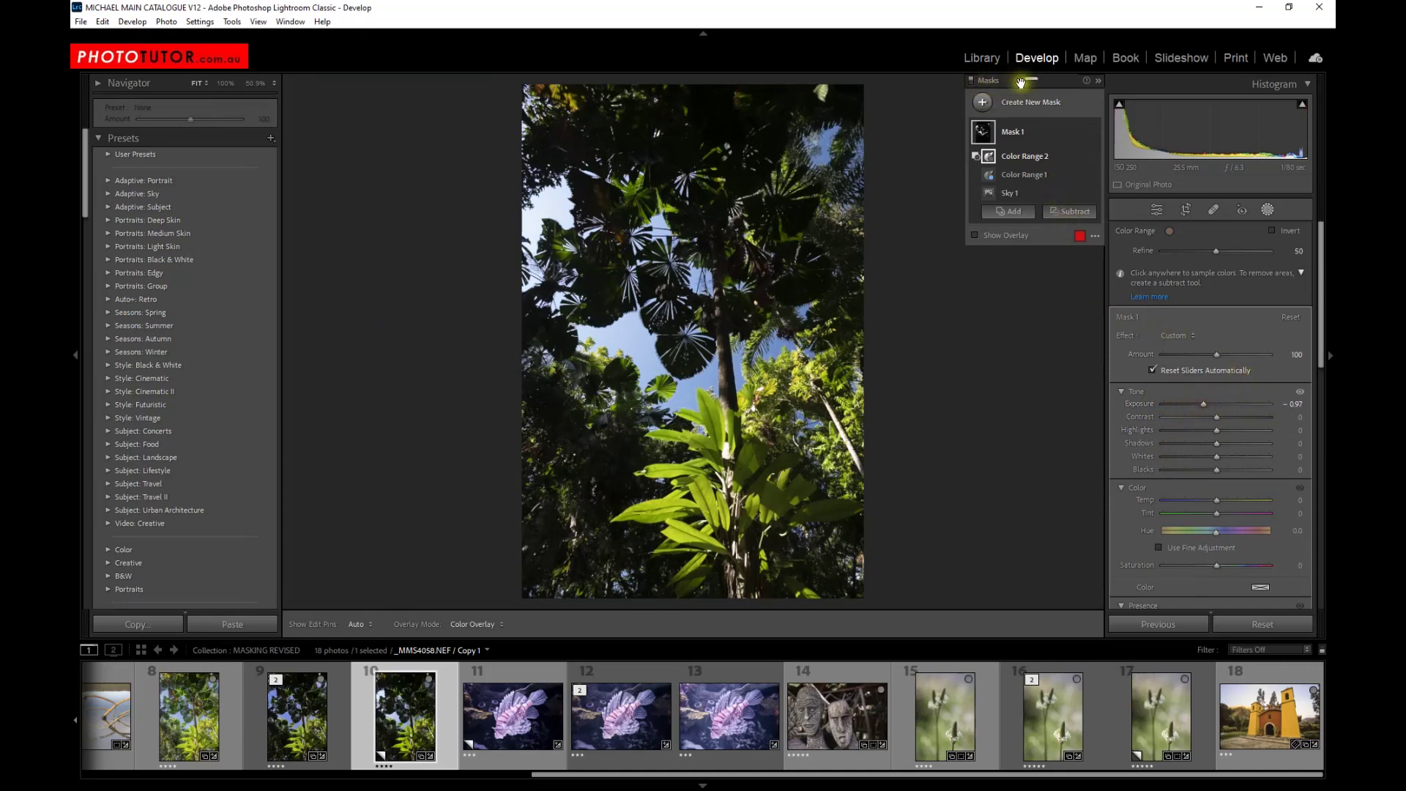
click(970, 83)
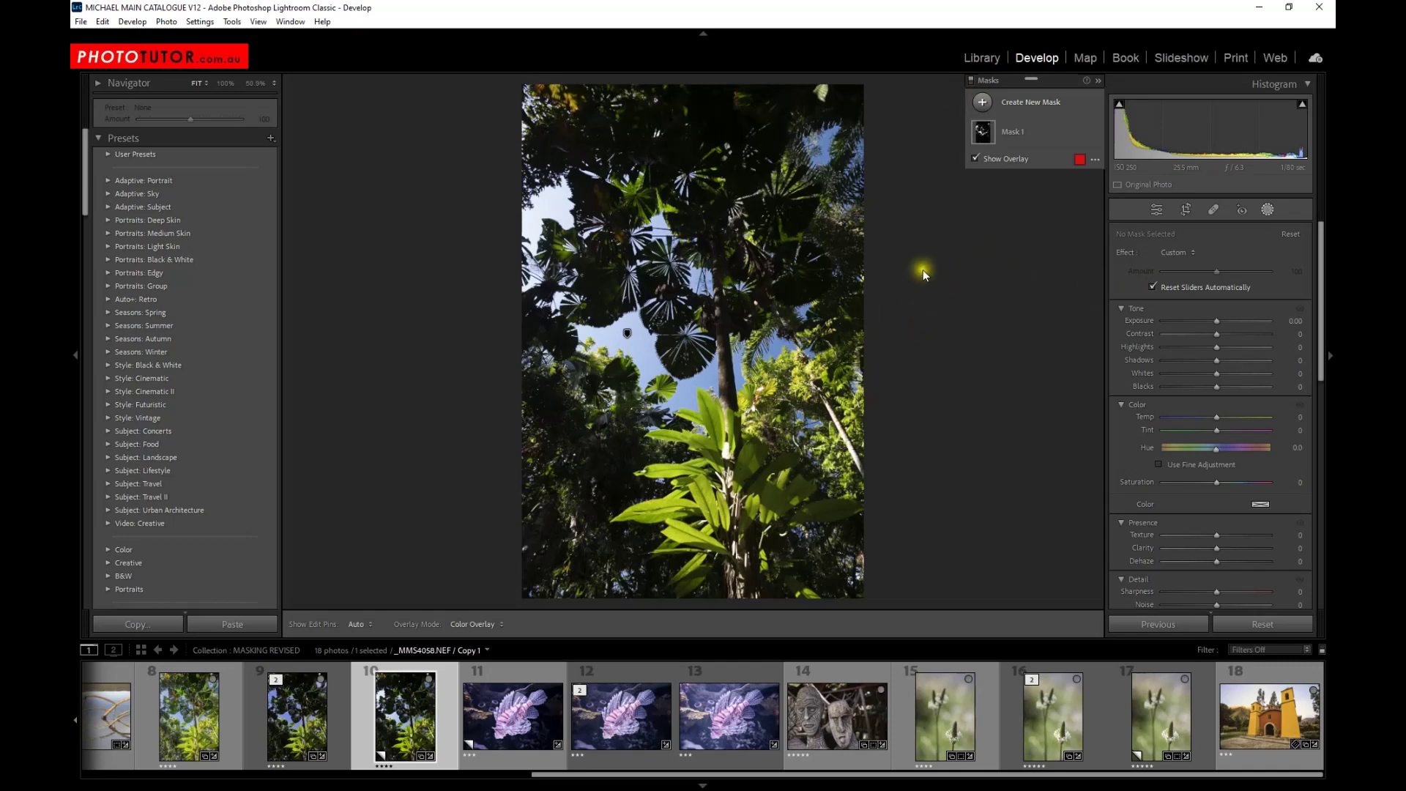
Step: Open photo 1, the girls with lambs, for masking
scroll(843, 714, up, 5)
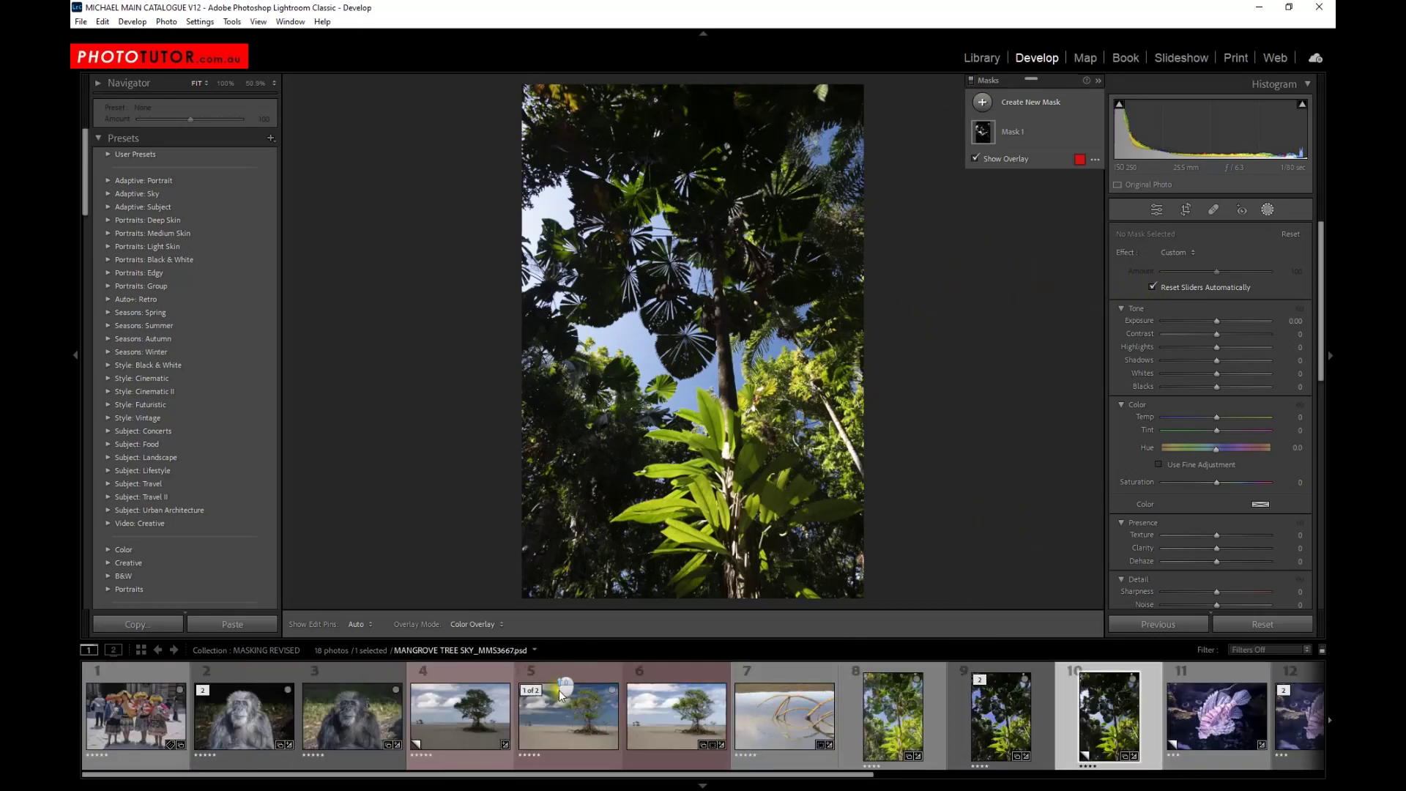
click(137, 711)
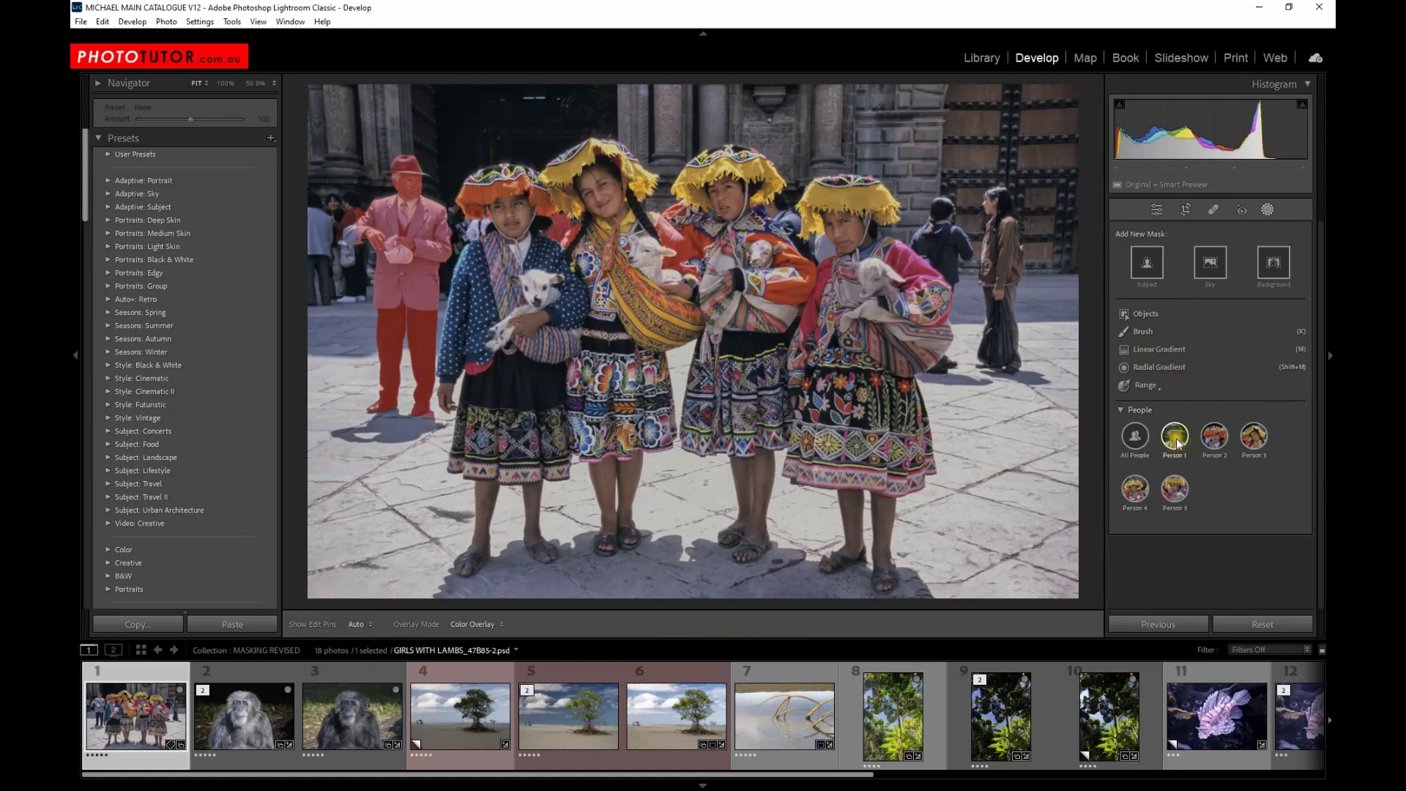
Step: Try an entire-person mask combining Person 1 and Person 5, inspect its overlay up close on the face, and cancel it
click(1176, 444)
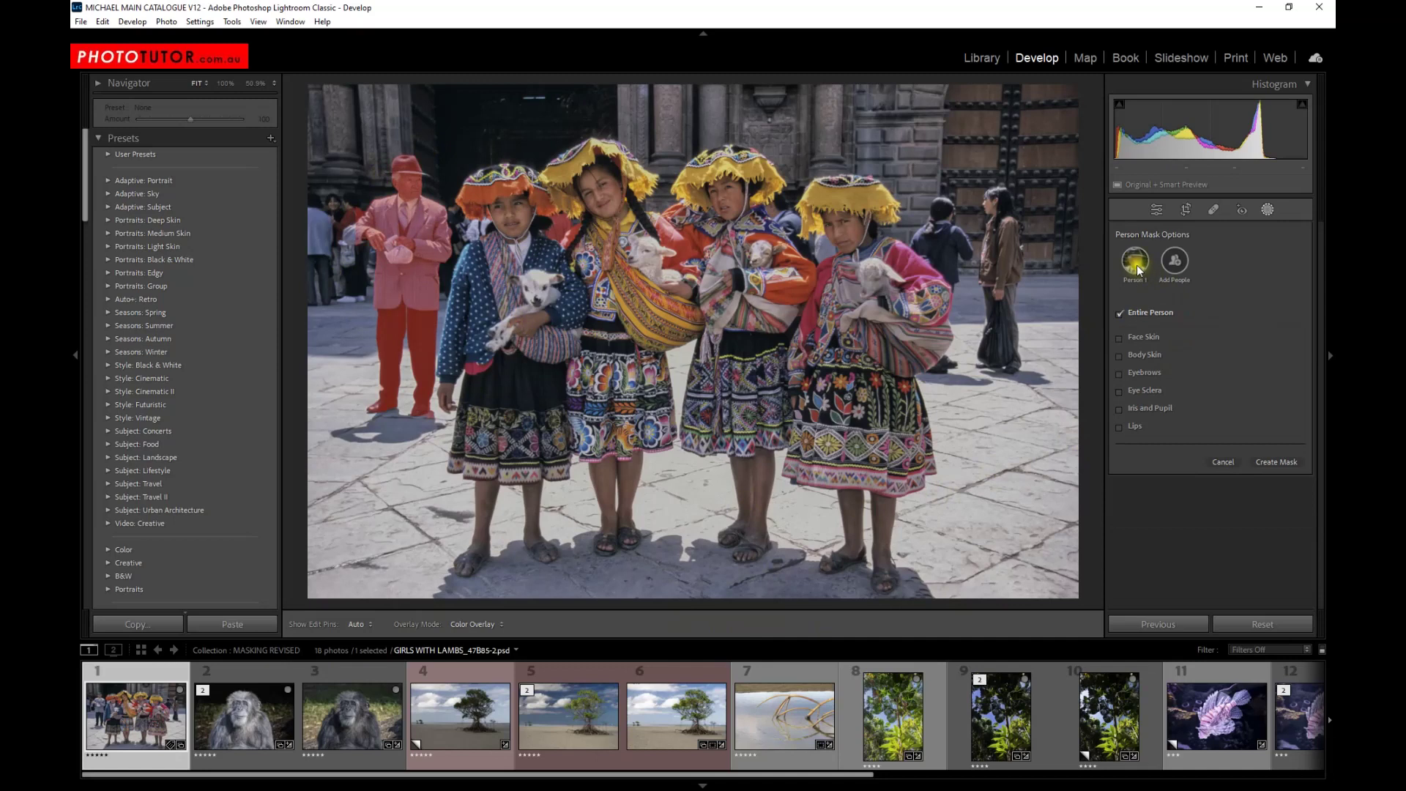
click(1176, 261)
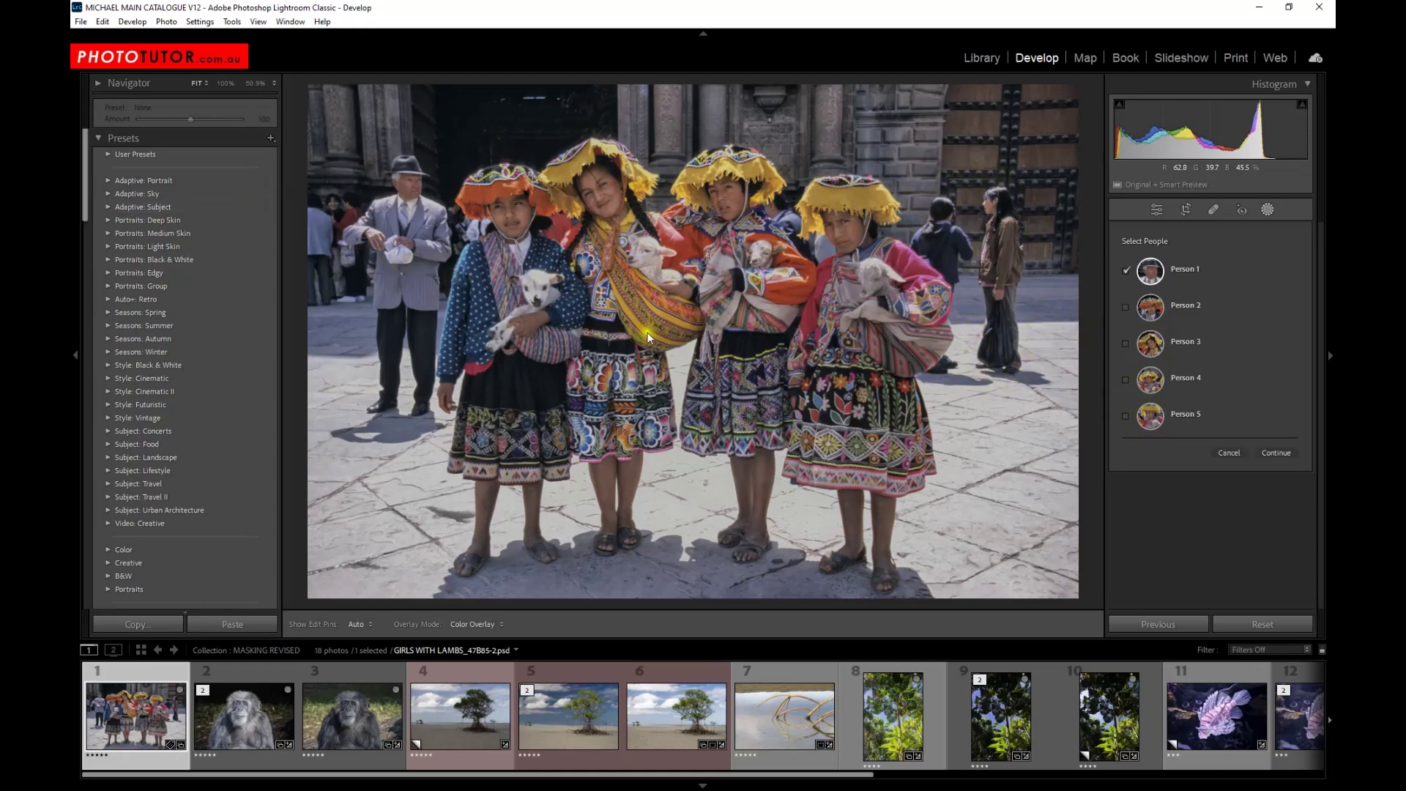
click(1151, 417)
click(1271, 454)
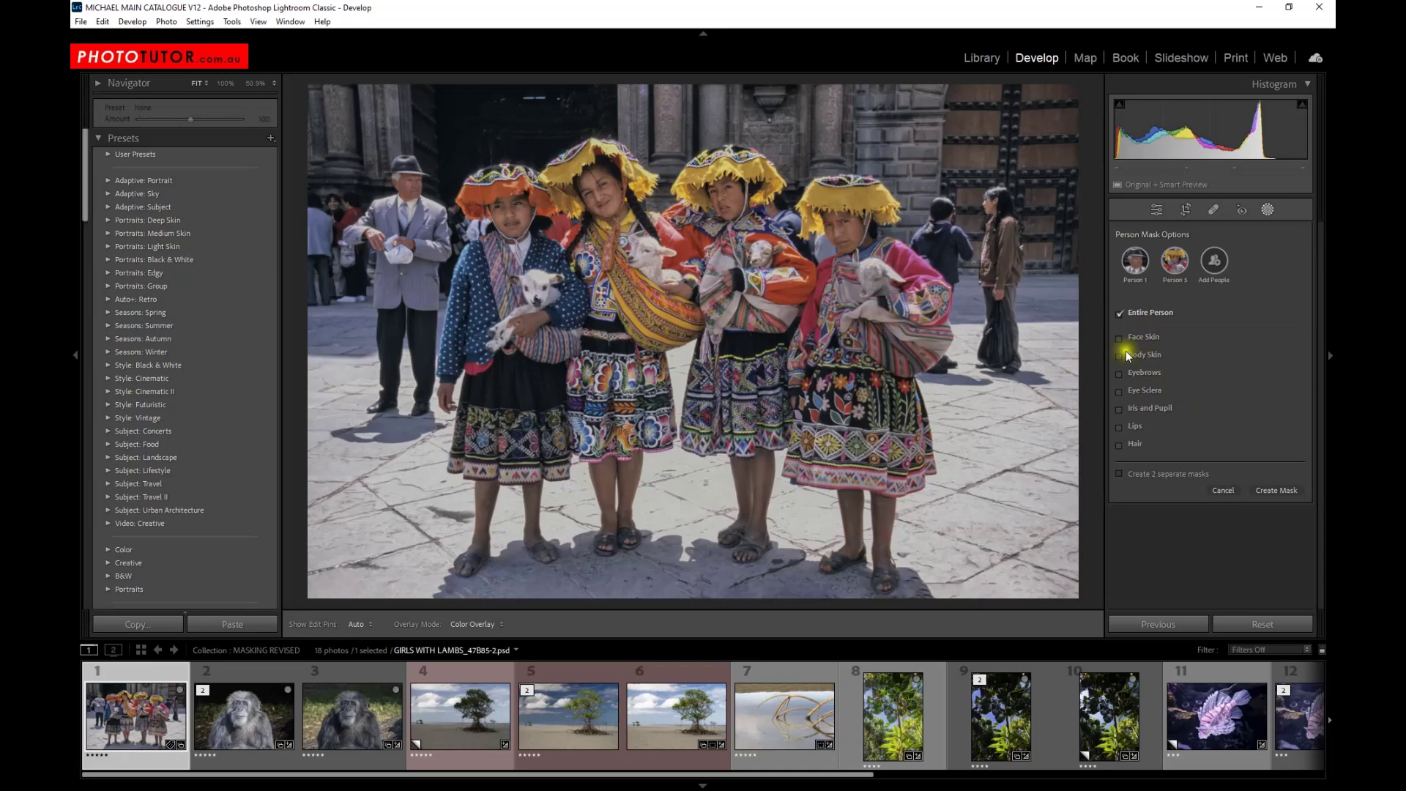
click(843, 220)
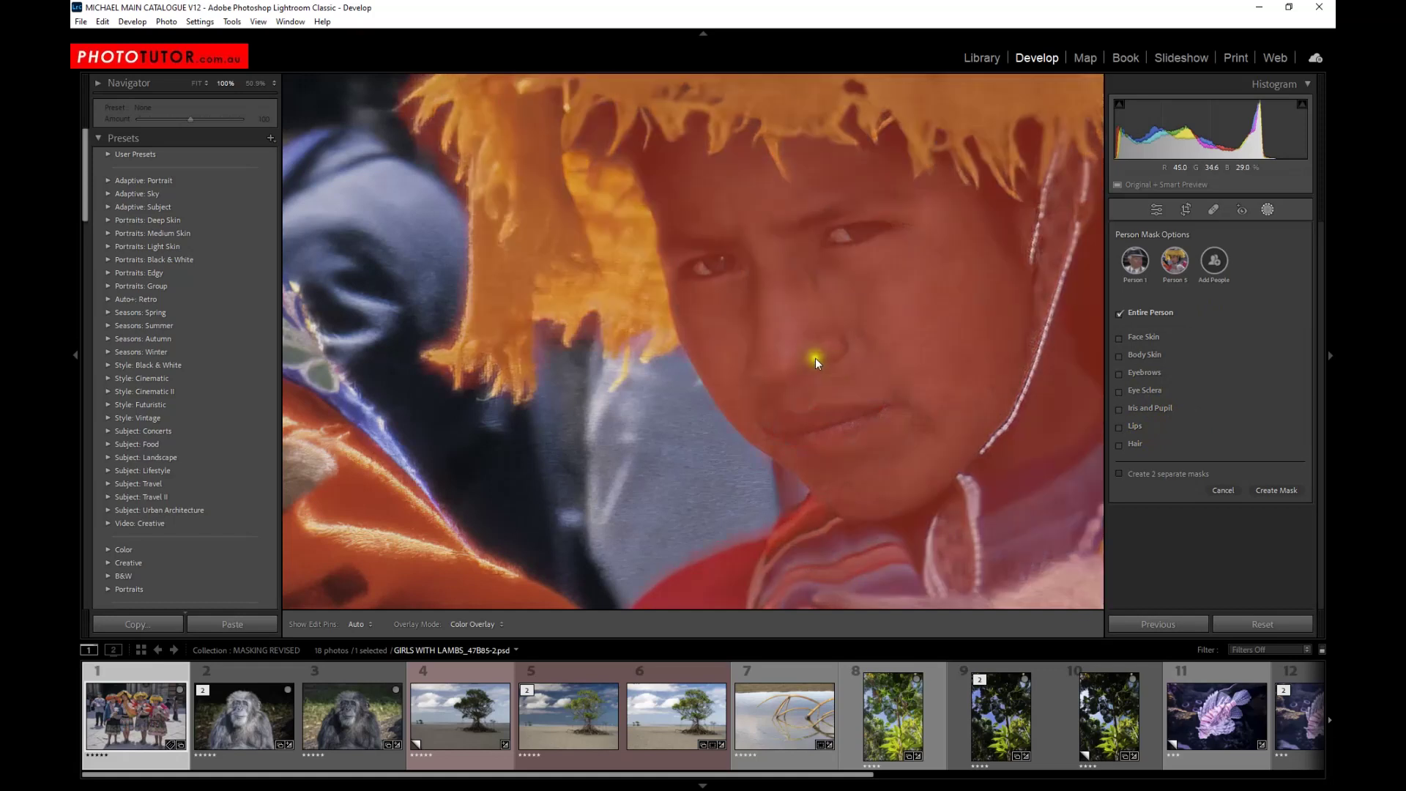
click(873, 280)
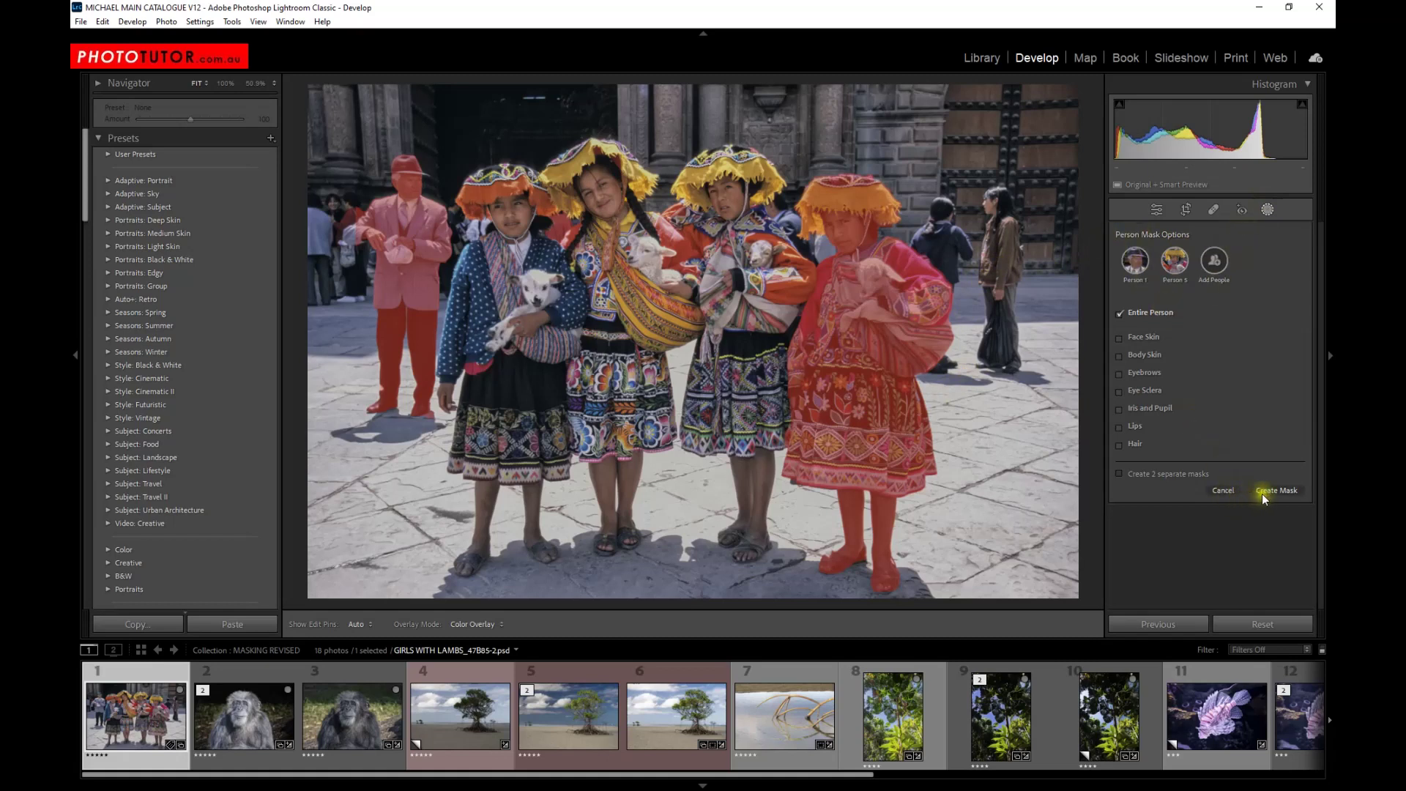
click(1222, 492)
Step: Create a background mask behind the four girls, test it at exposure -2.56, and ease the darkening to a milder level
click(1273, 265)
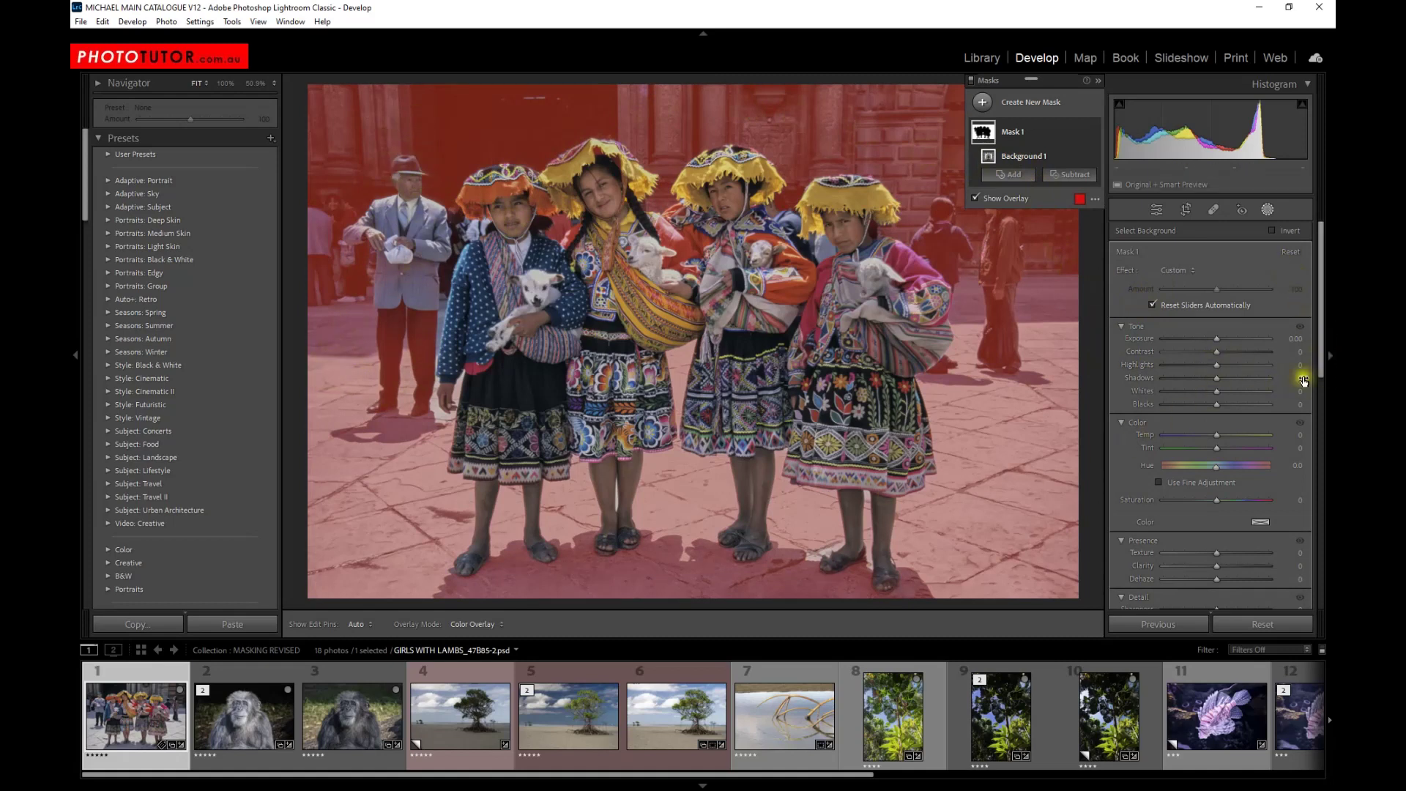
drag(1217, 341, 1185, 339)
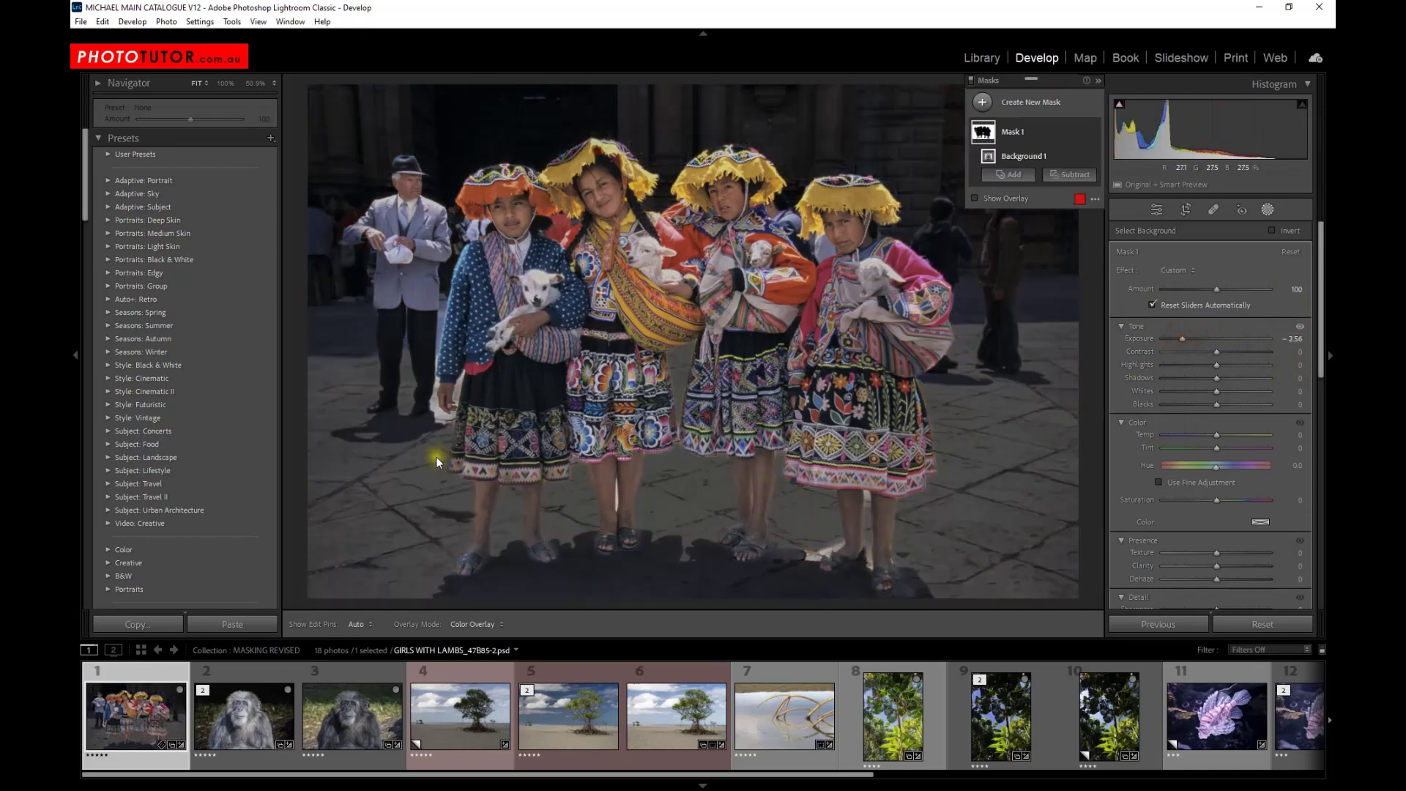
drag(1181, 339, 1207, 339)
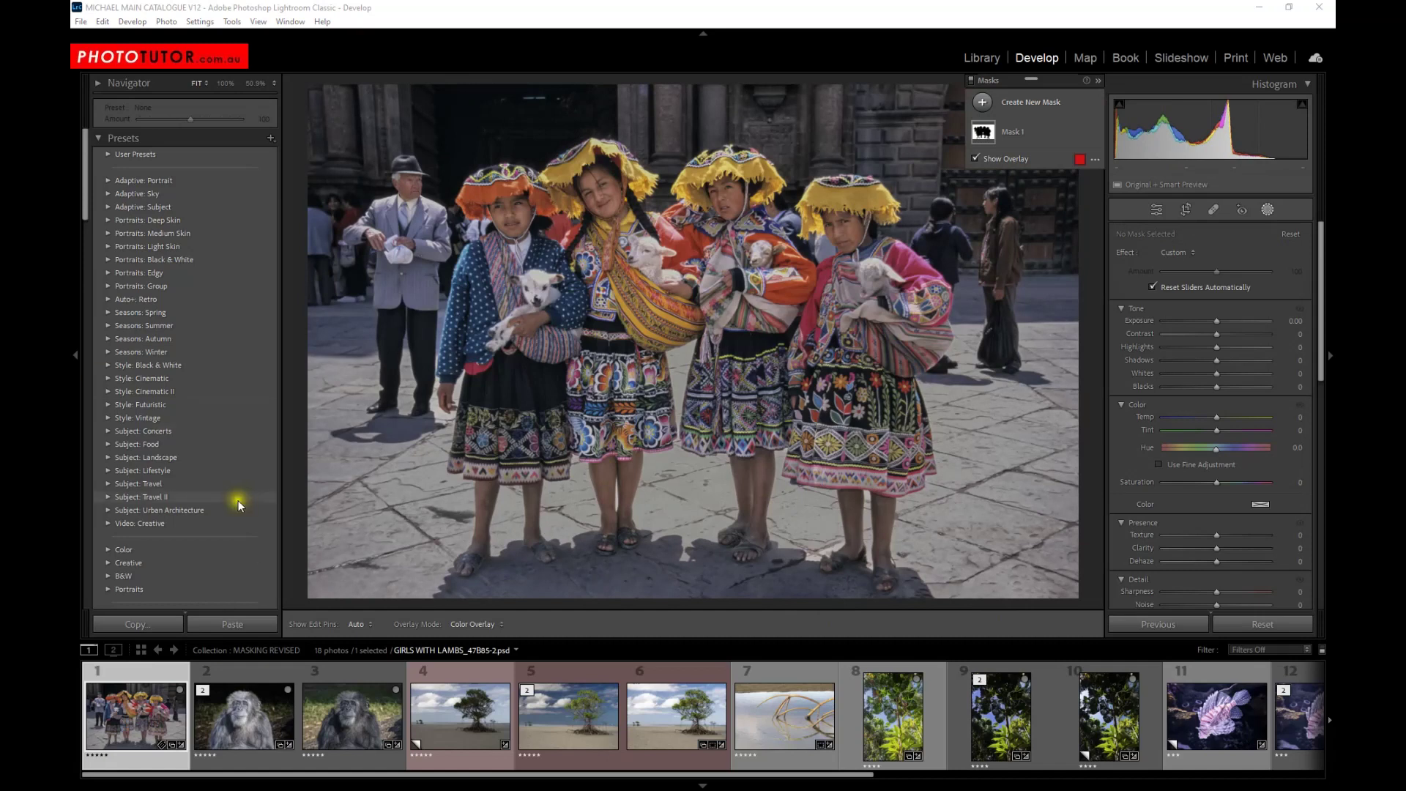
Step: In chimpanzee photo 3, create a subject mask, check its edges at exposure 3.20, and reduce its exposure to 0.47
click(359, 710)
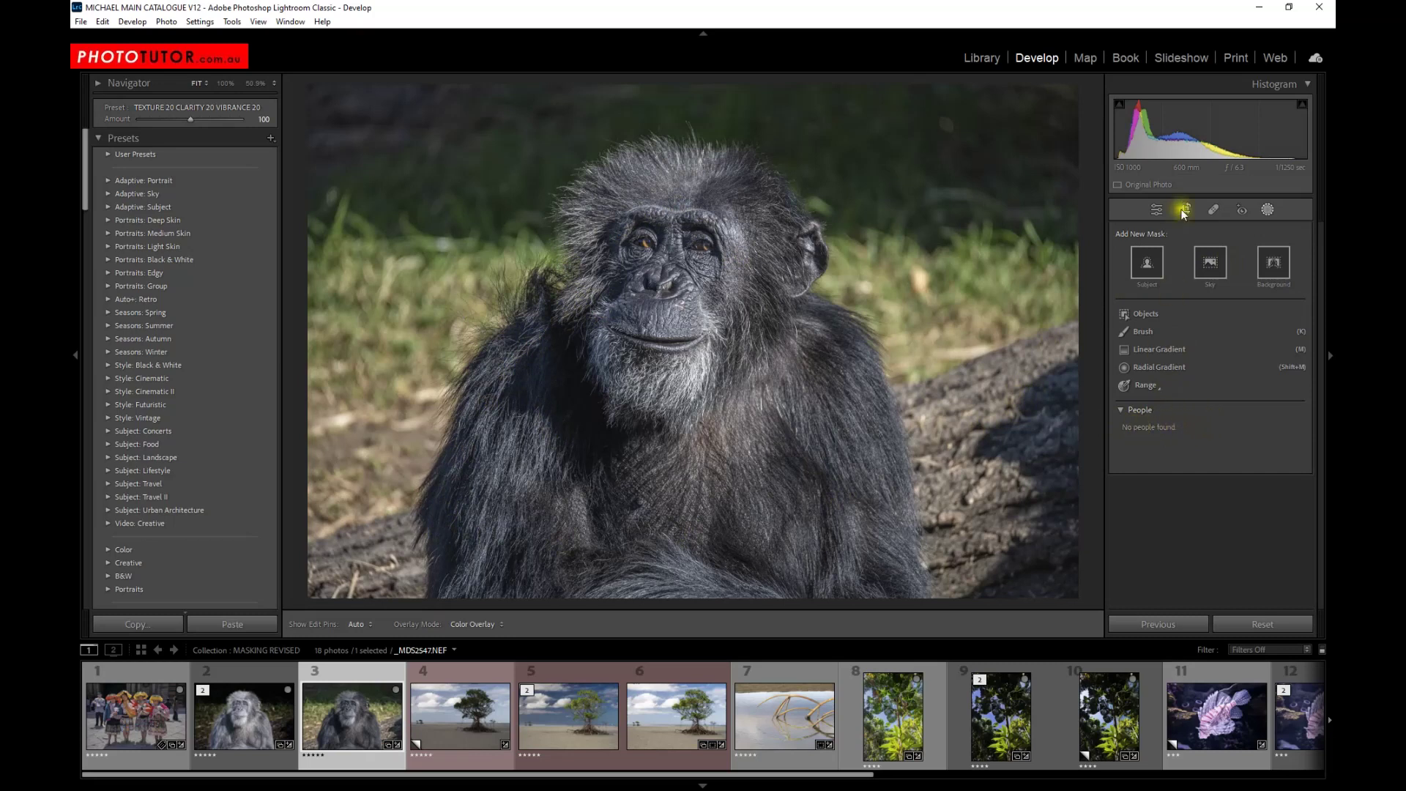
click(1148, 259)
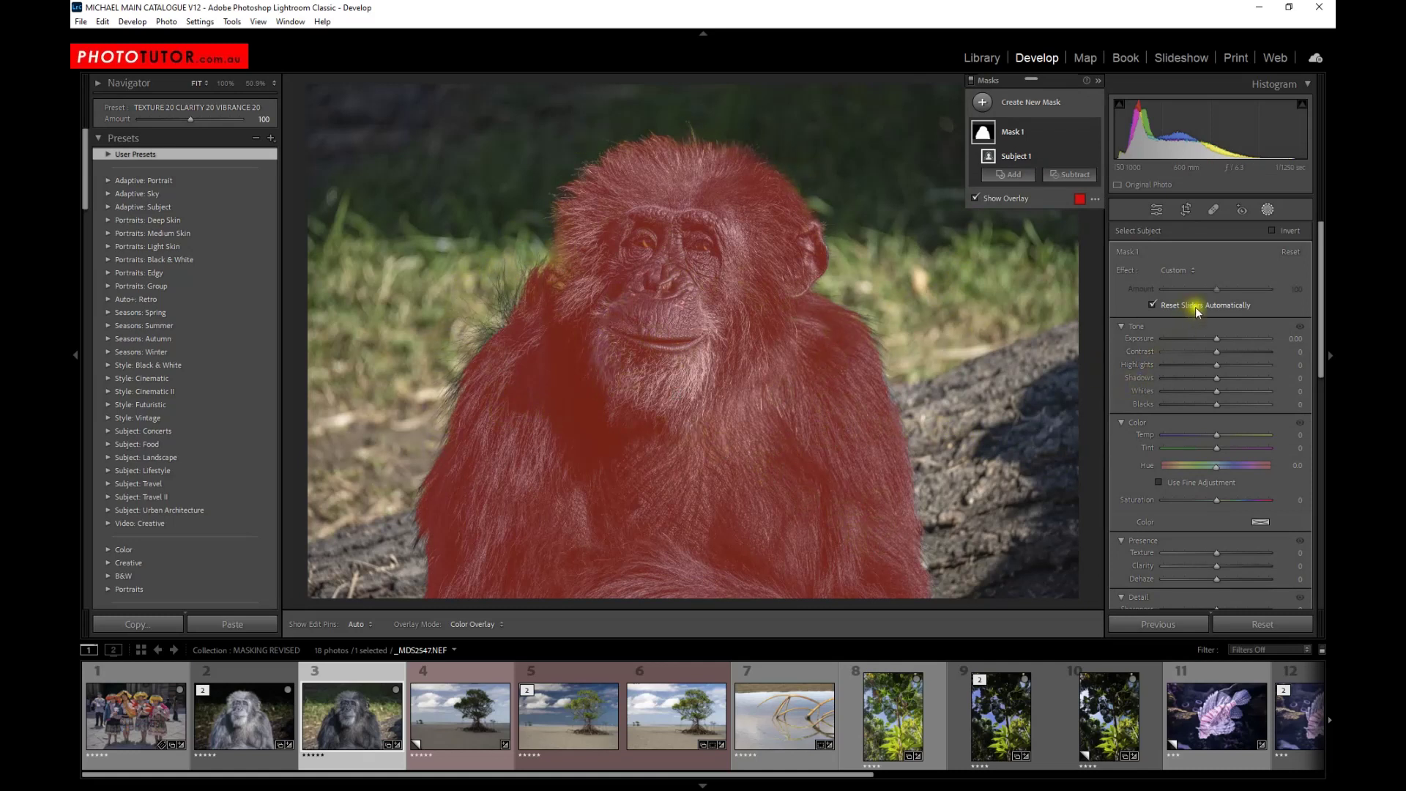
drag(1216, 339, 1258, 341)
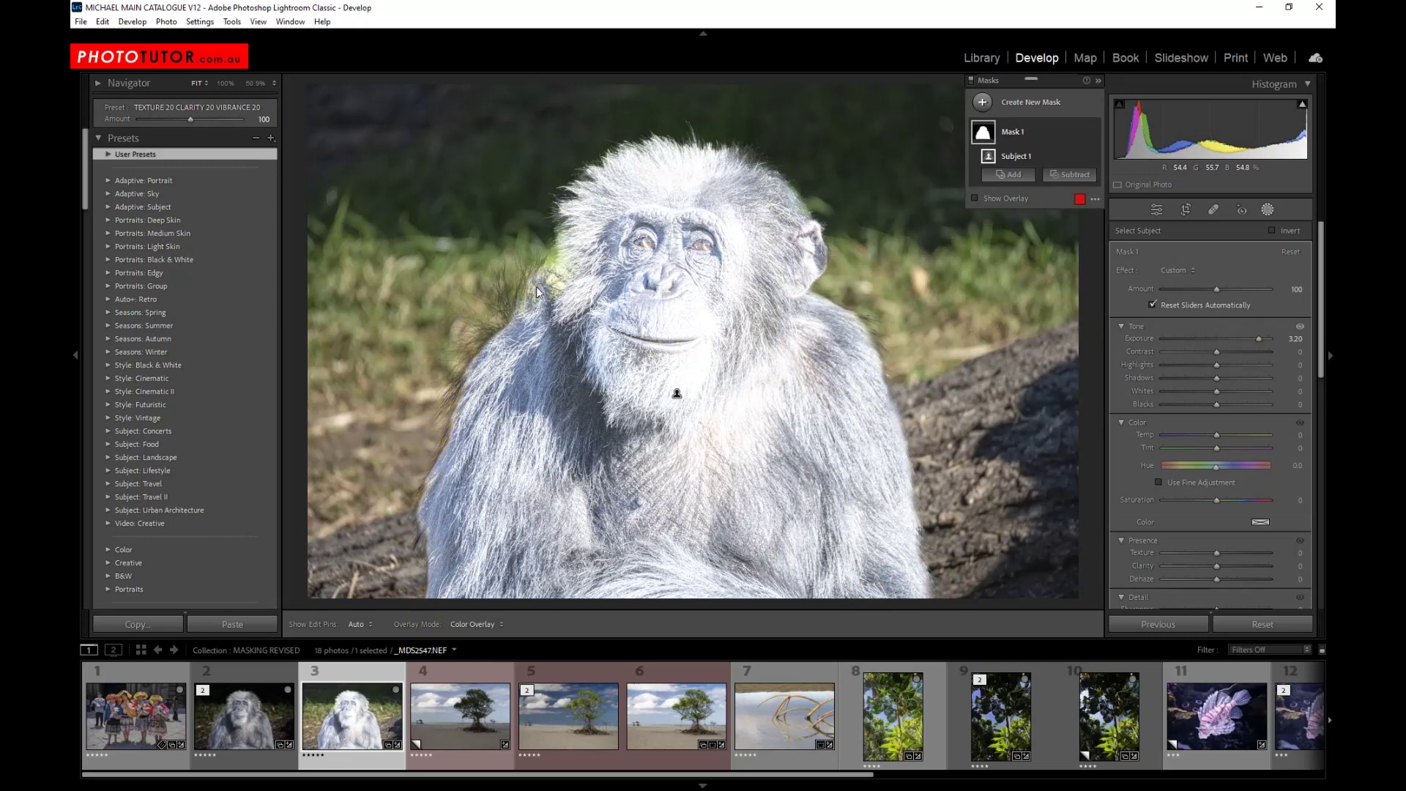
drag(1230, 339, 1219, 338)
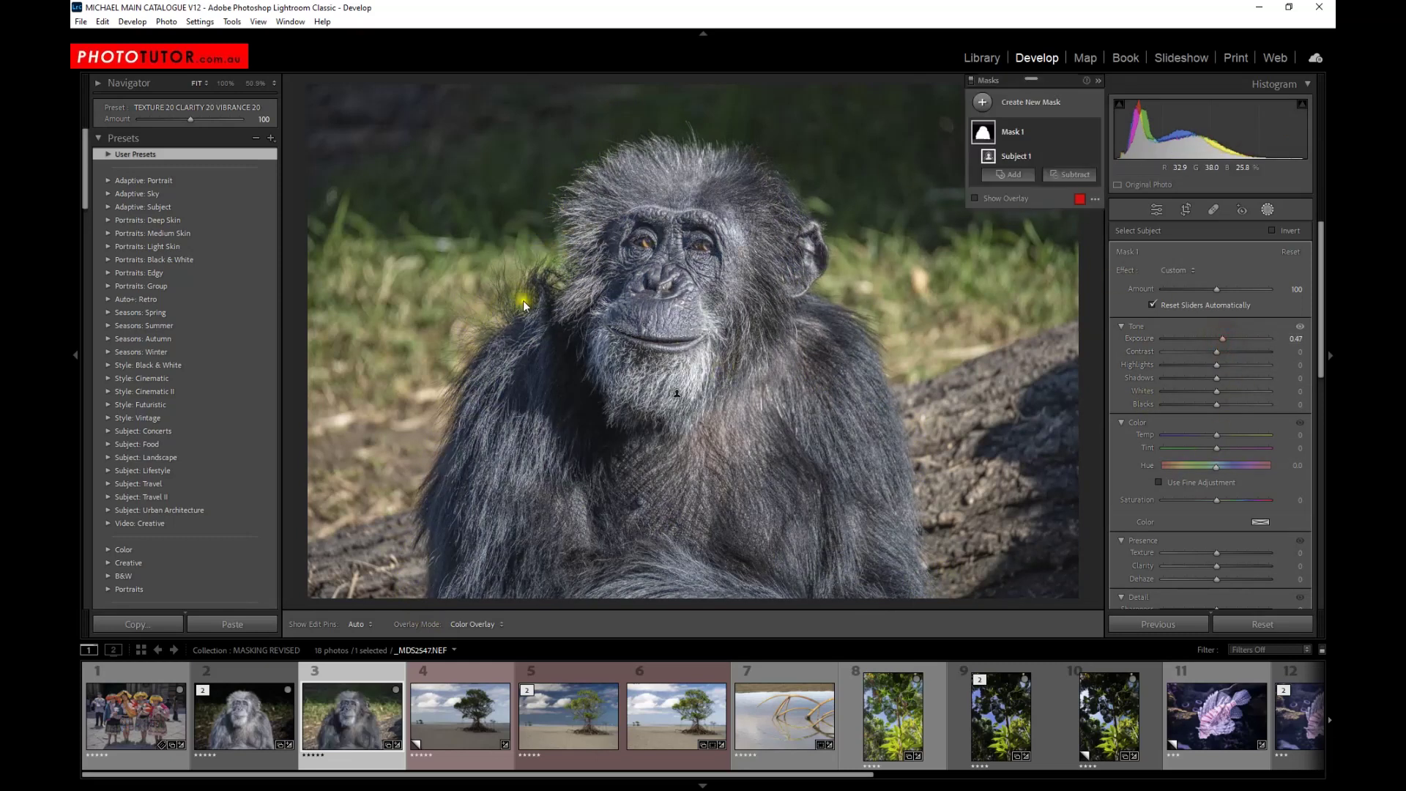
Step: Try adding an Objects selection around the loose shoulder fur to the chimpanzee's subject mask, and delete that component
click(1009, 176)
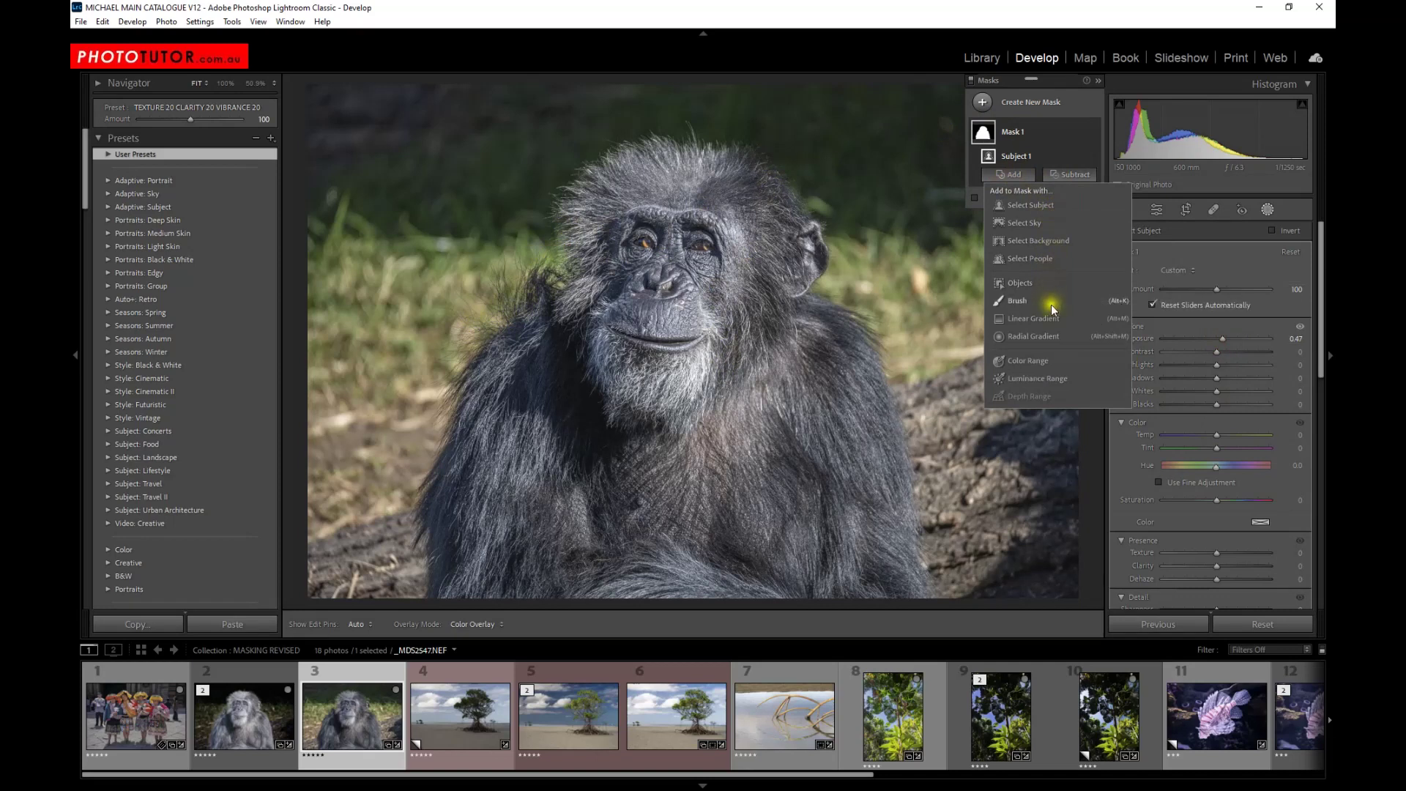
click(1004, 287)
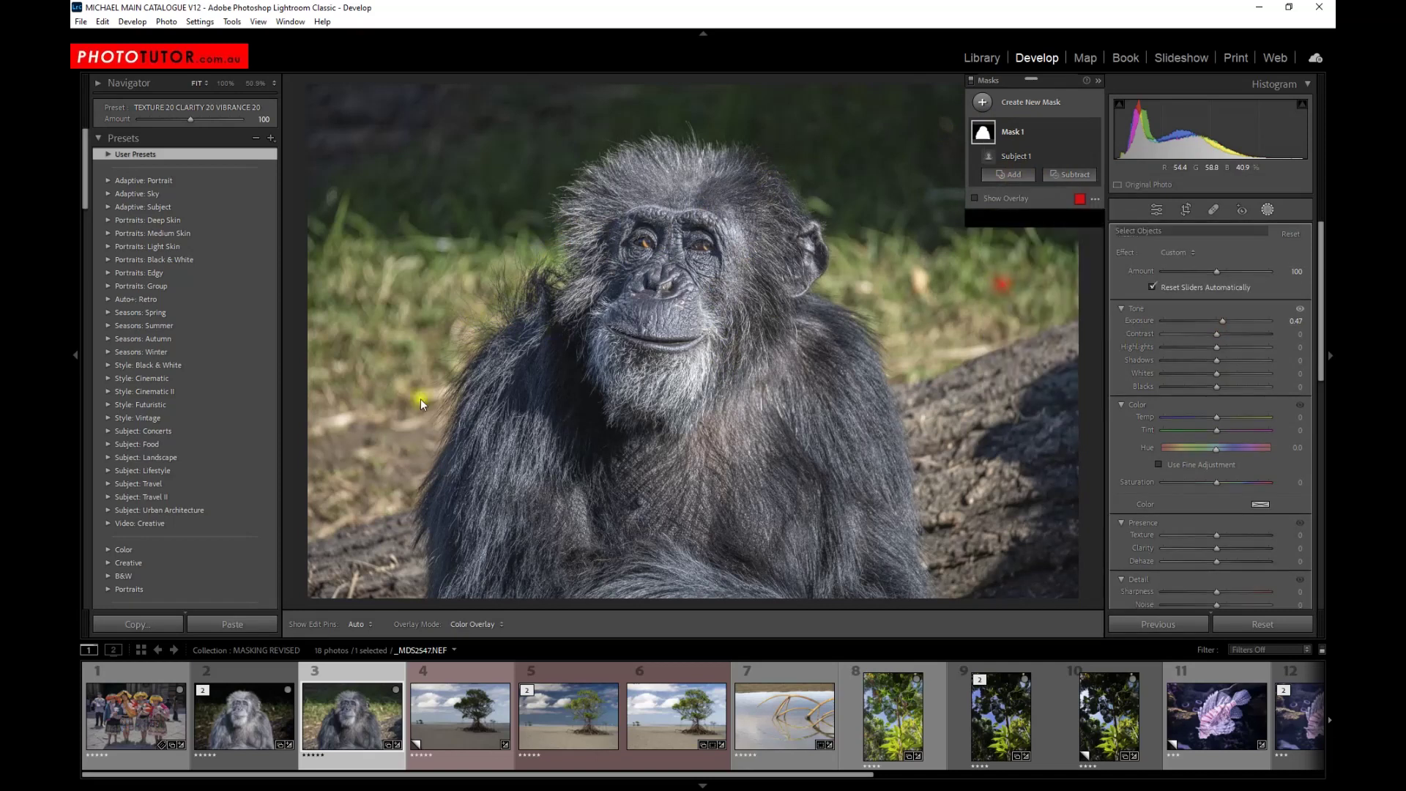
click(521, 278)
drag(522, 278, 455, 398)
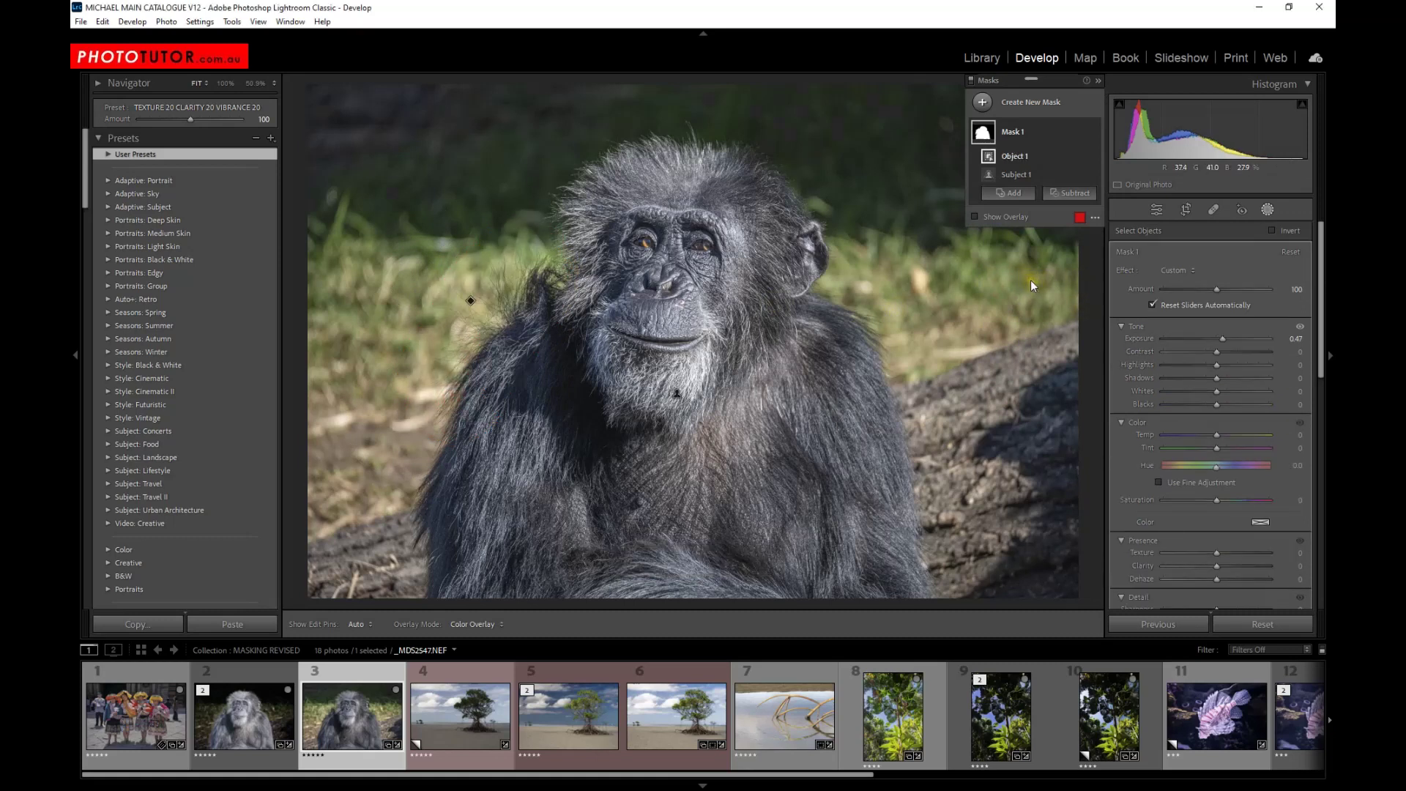
mouse_move(476, 304)
right_click(1082, 155)
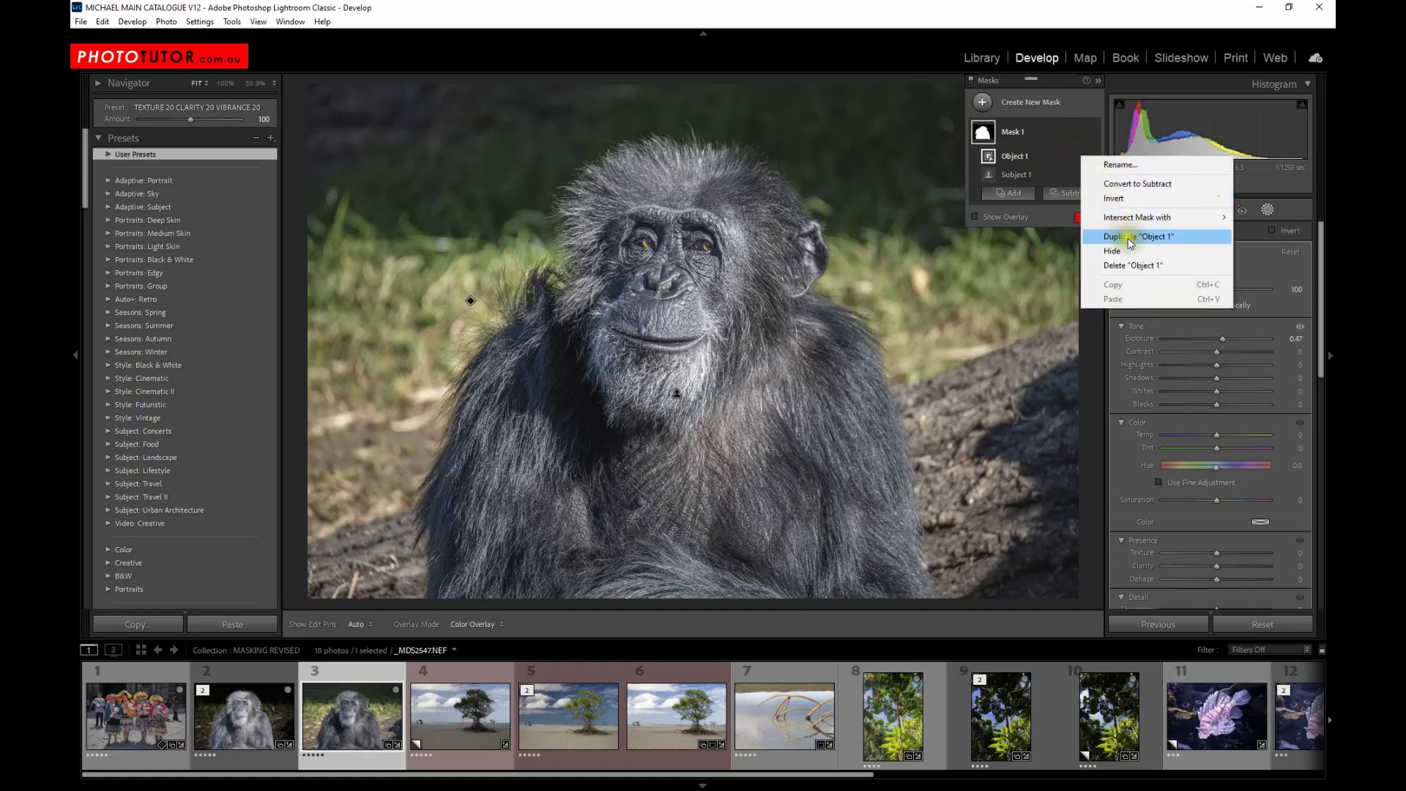
click(1131, 266)
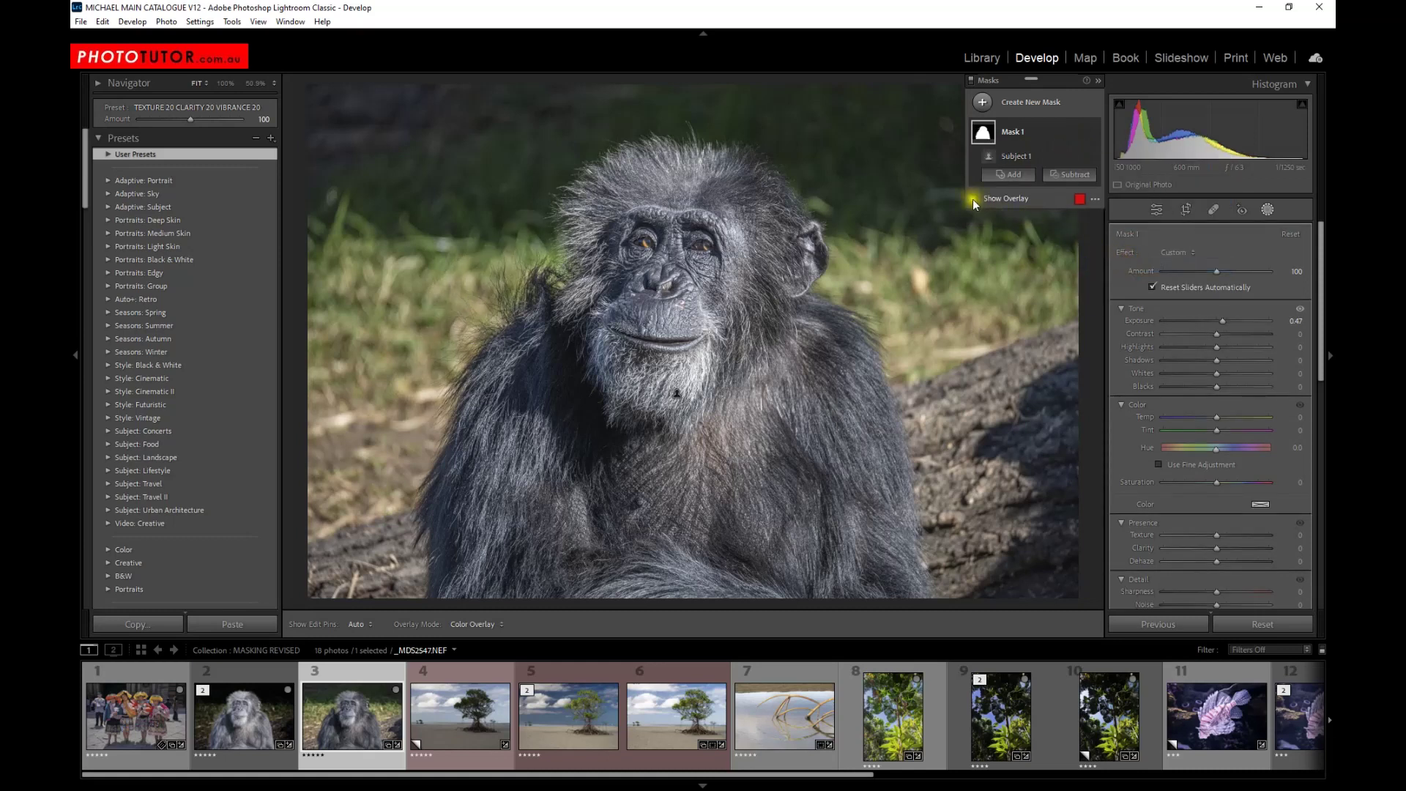
Step: Set the chimpanzee subject mask's exposure to 0.42 and its contrast to 24
mouse_move(982, 138)
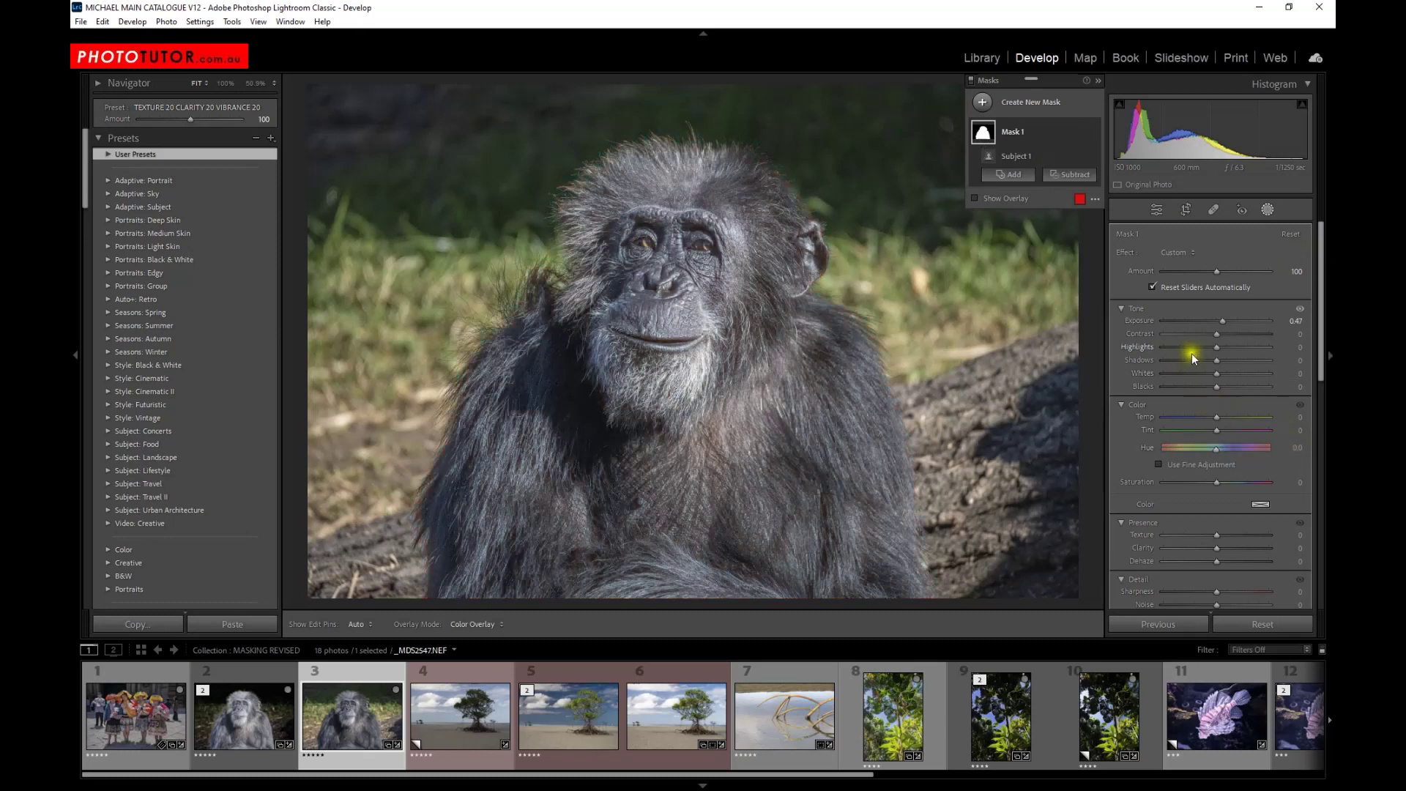
mouse_move(1221, 322)
mouse_down()
mouse_move(1233, 315)
mouse_move(1221, 323)
mouse_up()
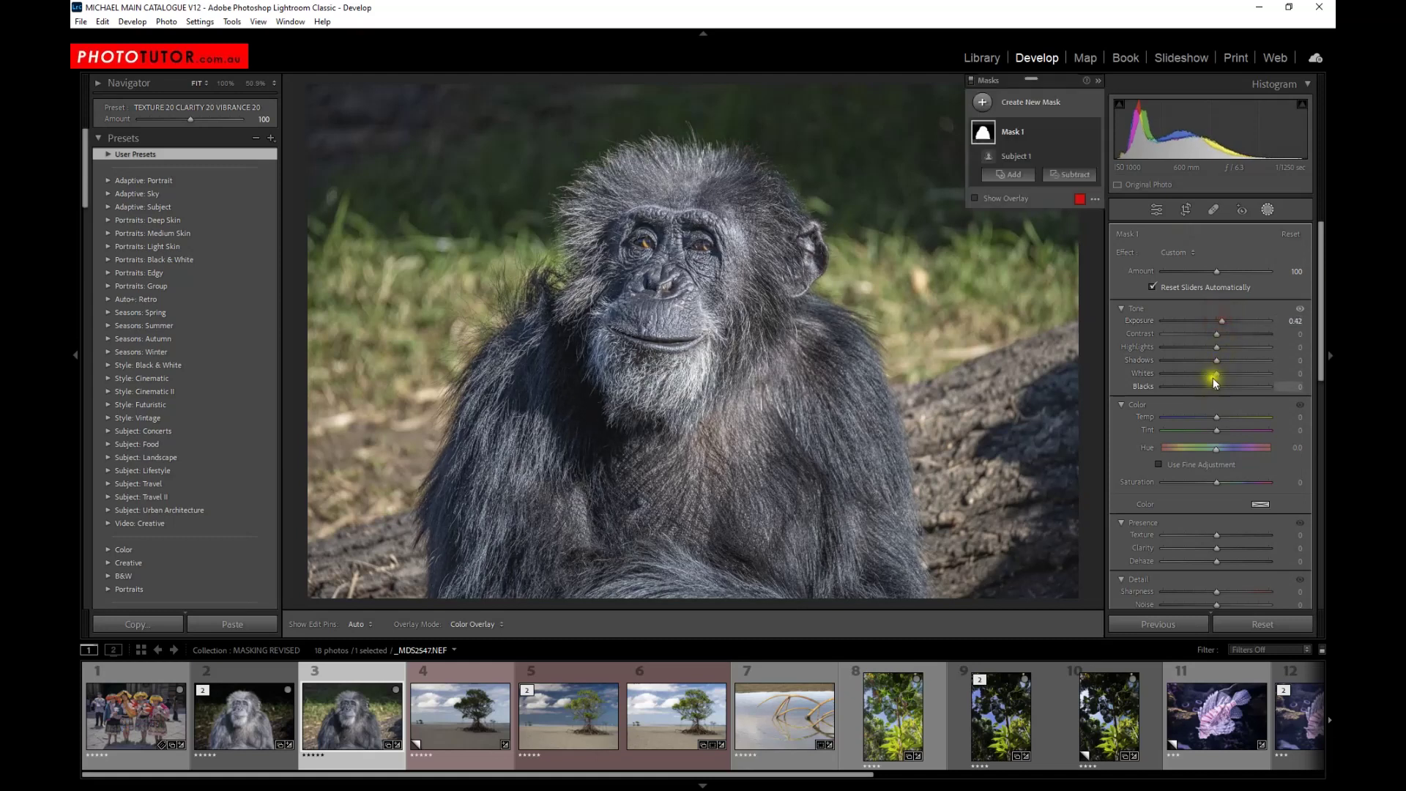
mouse_move(1217, 334)
mouse_down()
mouse_move(1236, 339)
mouse_move(1225, 337)
mouse_up()
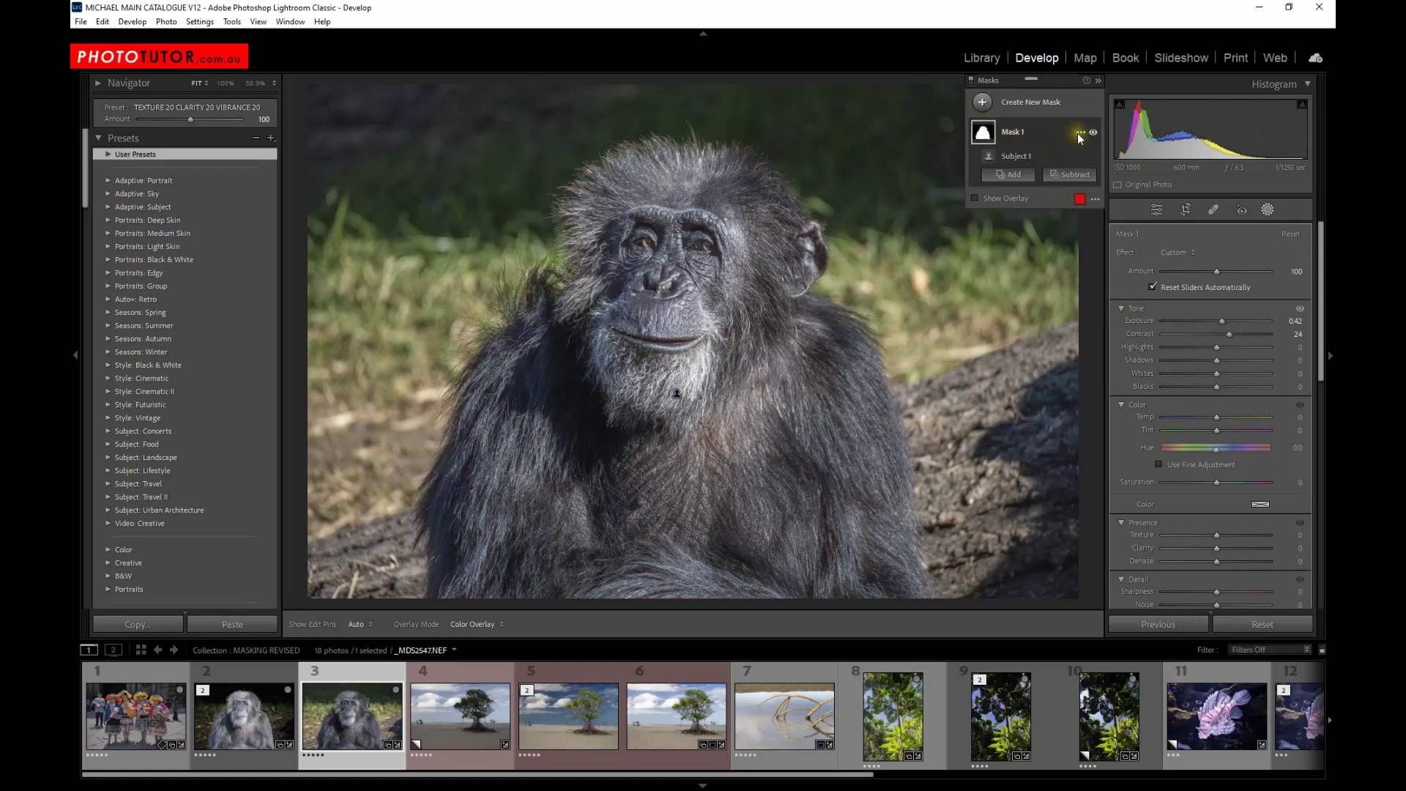
Step: Duplicate and invert the chimpanzee's subject mask, and darken the background with exposure around -1.17 and saturation -18
click(1081, 134)
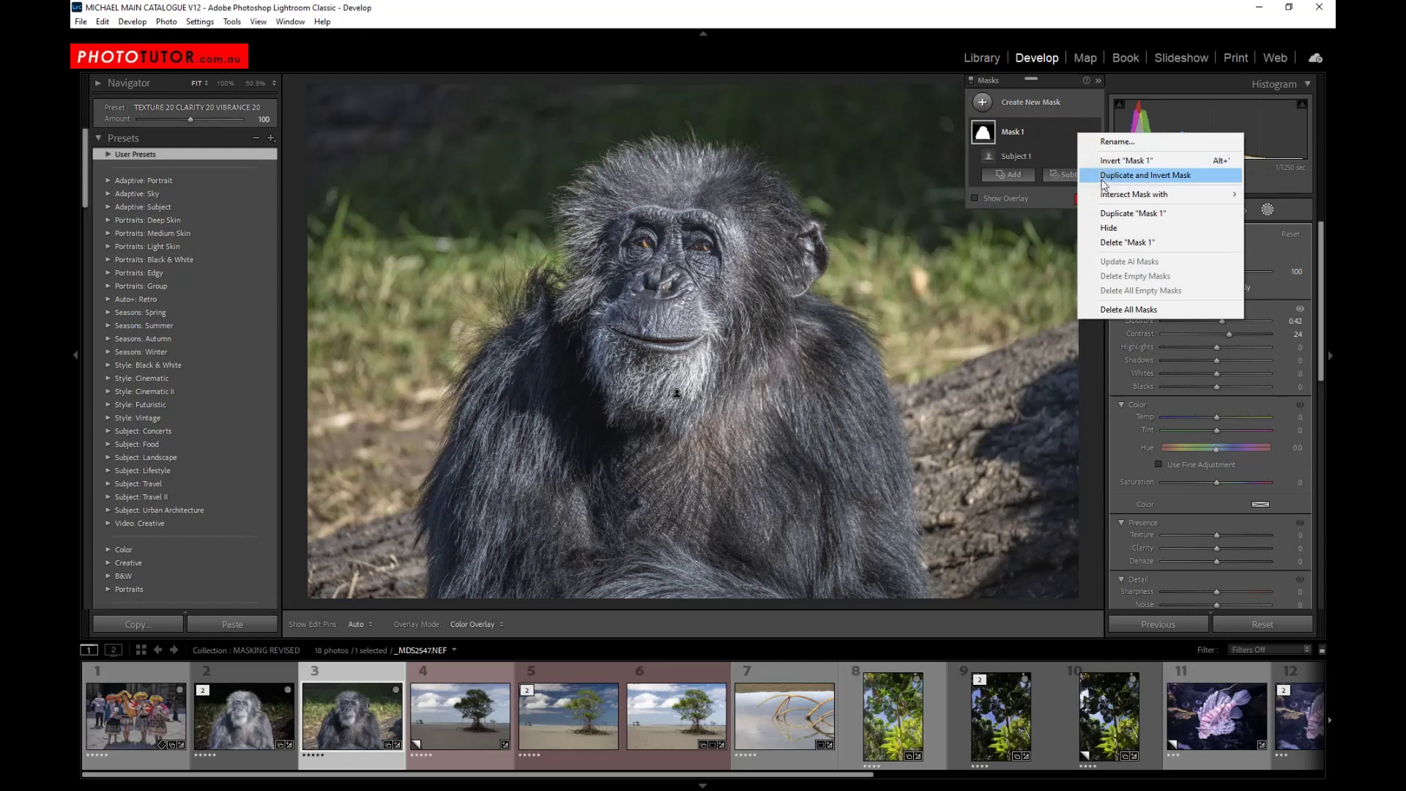
click(1104, 180)
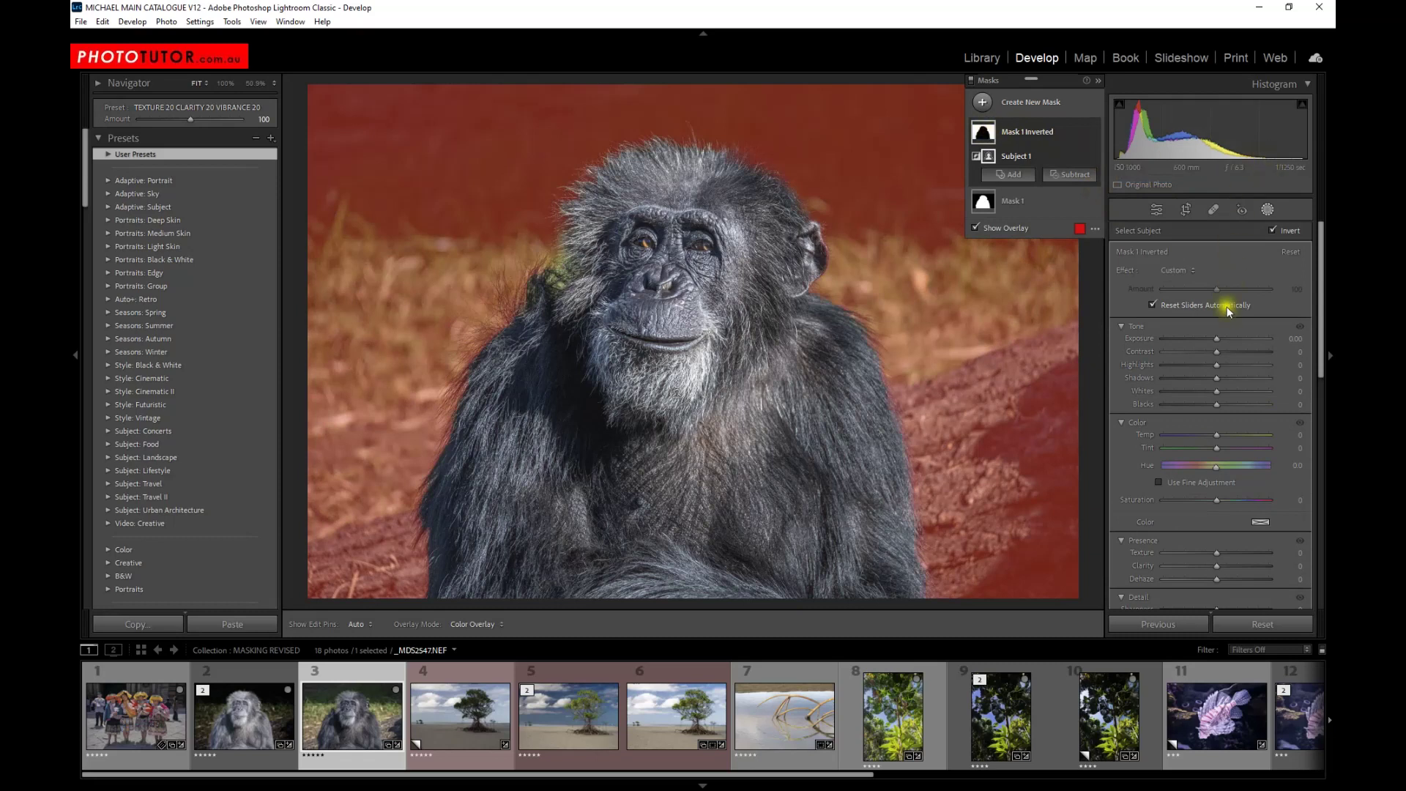
drag(1220, 346, 1201, 338)
drag(1220, 498, 1206, 501)
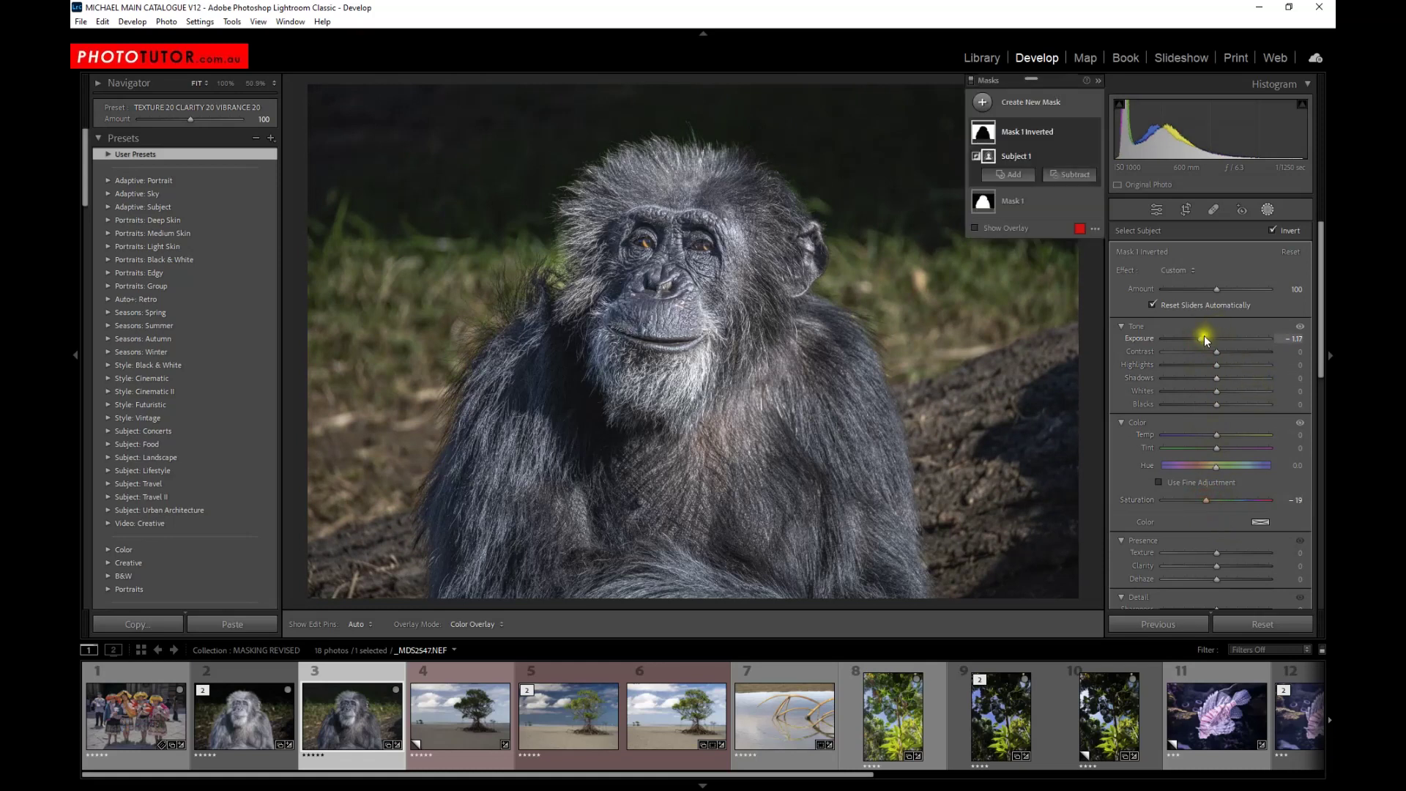
drag(1203, 341, 1201, 339)
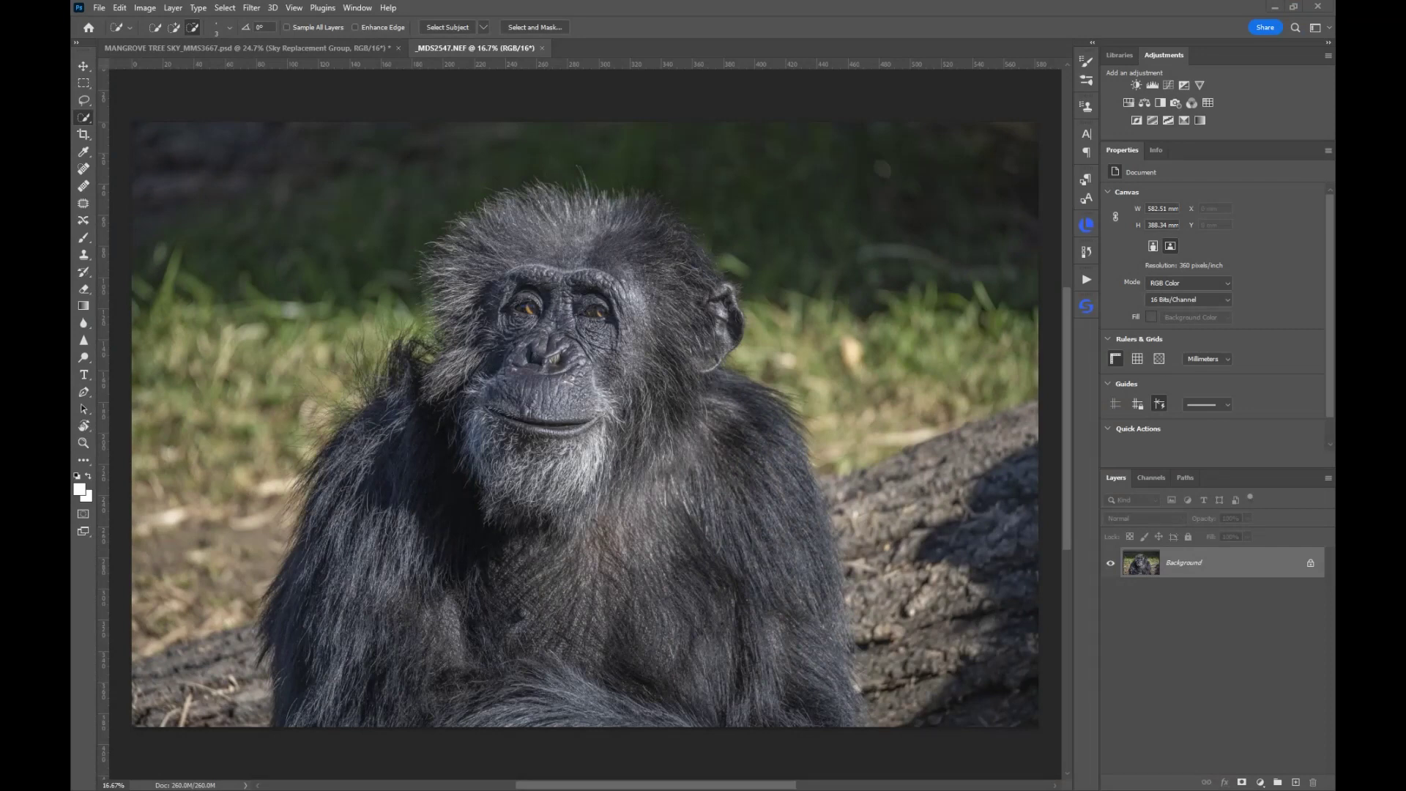
Step: Select the chimpanzee as subject, brighten it through a Curves layer with a point at input 97, output 208, and hide that layer
click(225, 9)
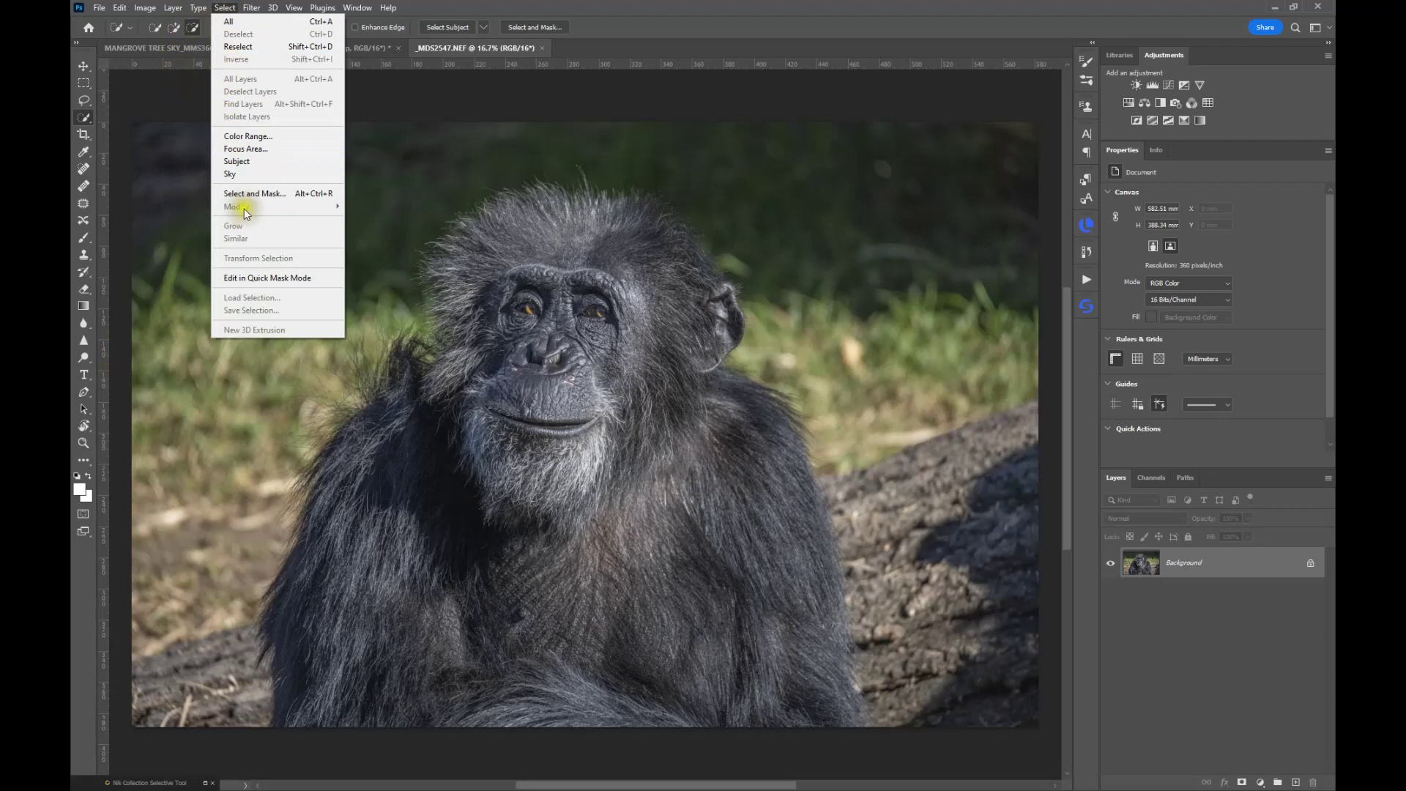
click(245, 157)
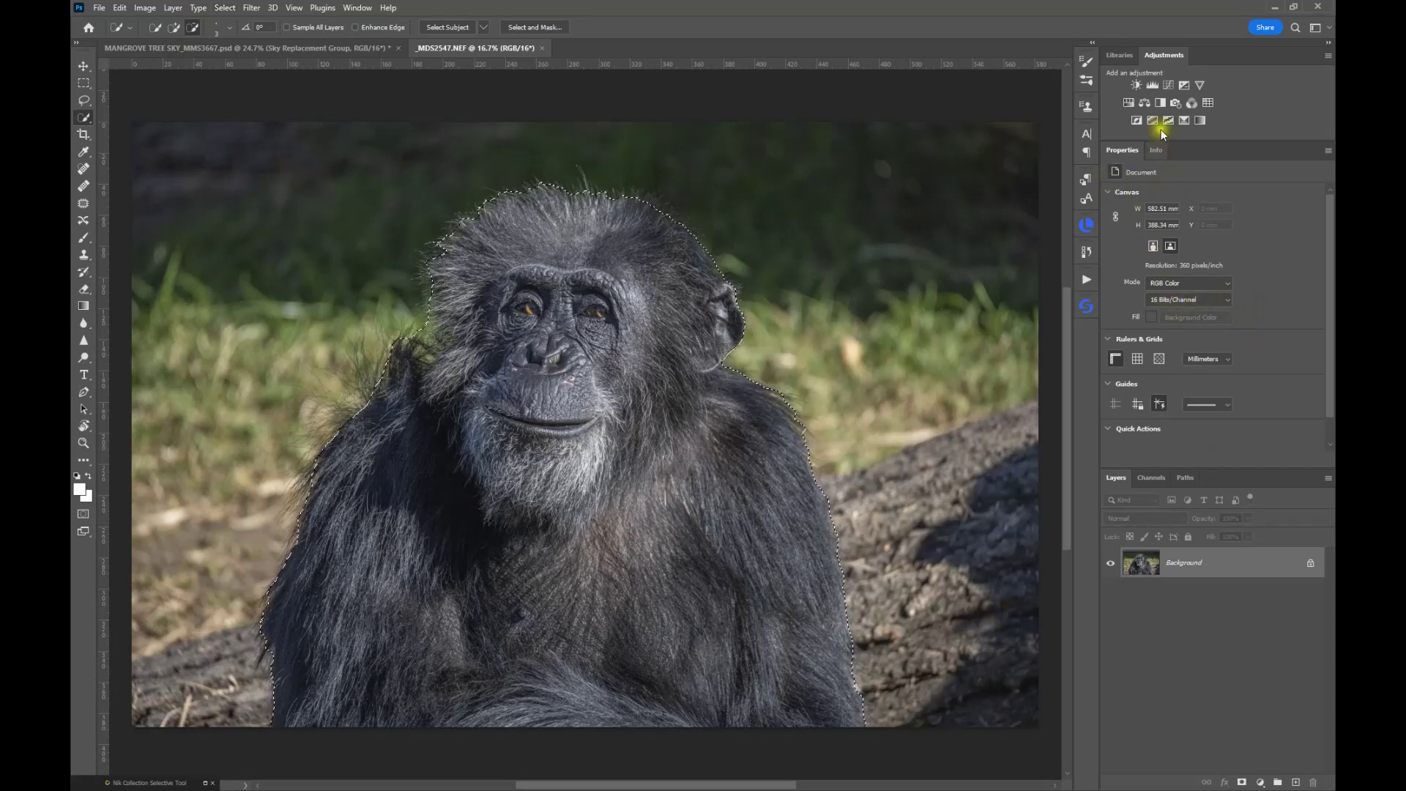
click(1170, 86)
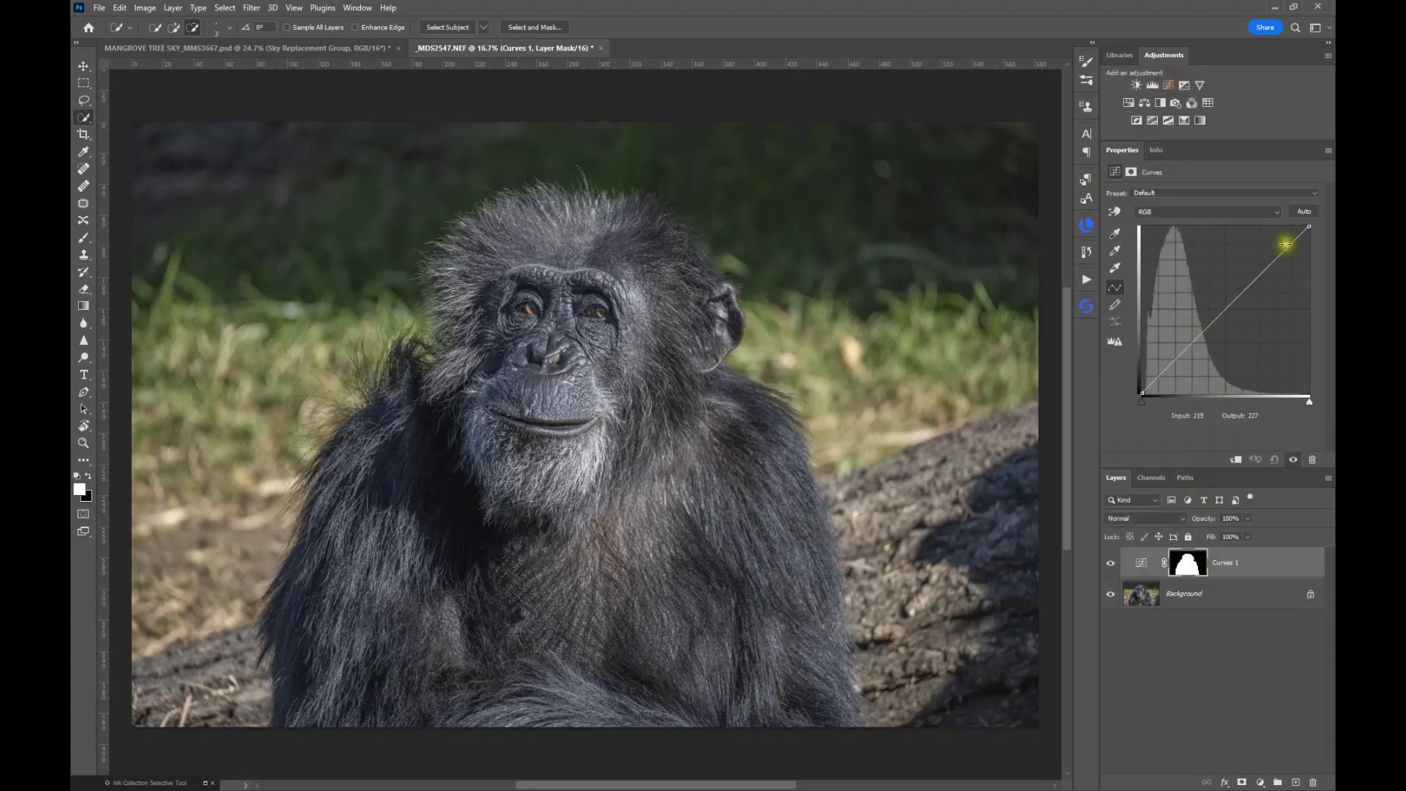
drag(1233, 293, 1205, 256)
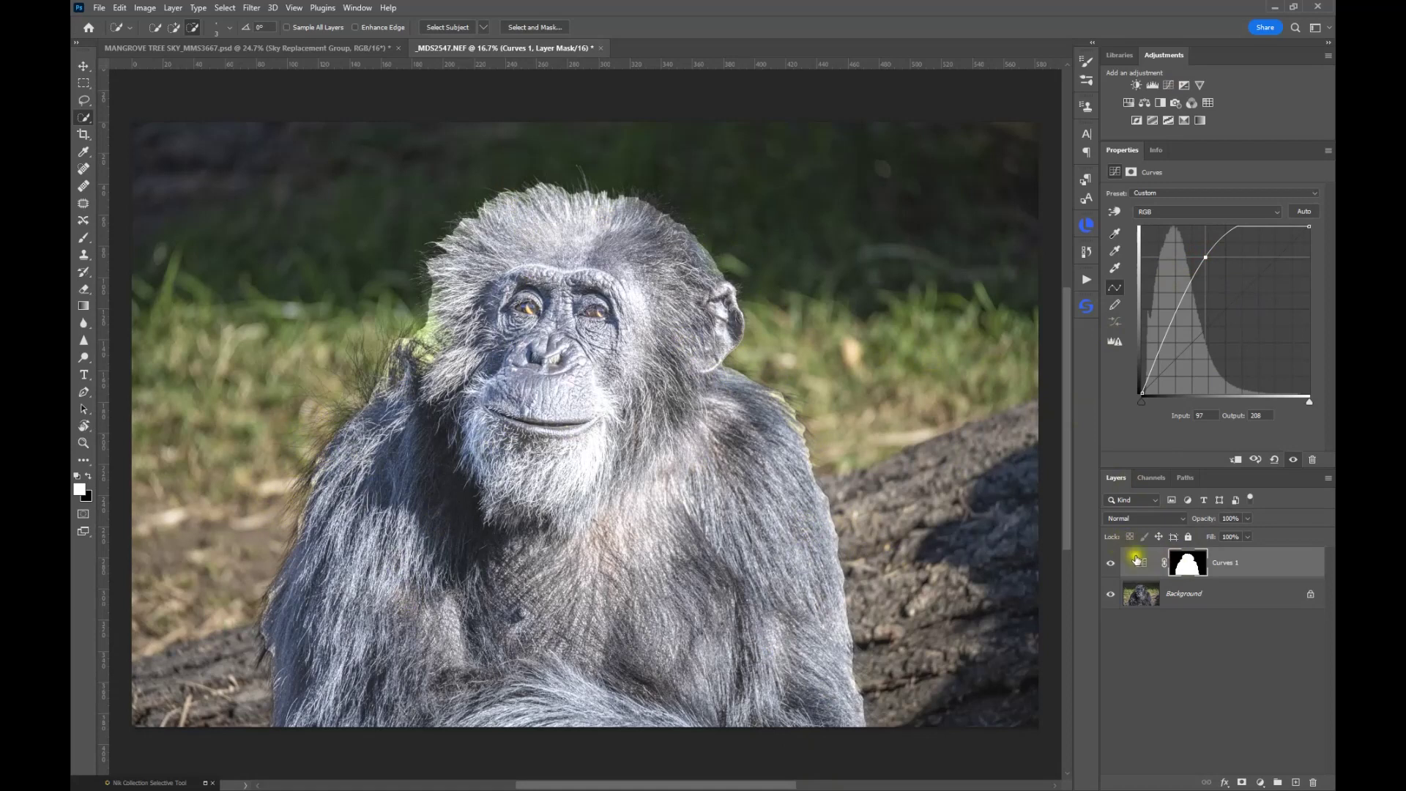
click(1112, 564)
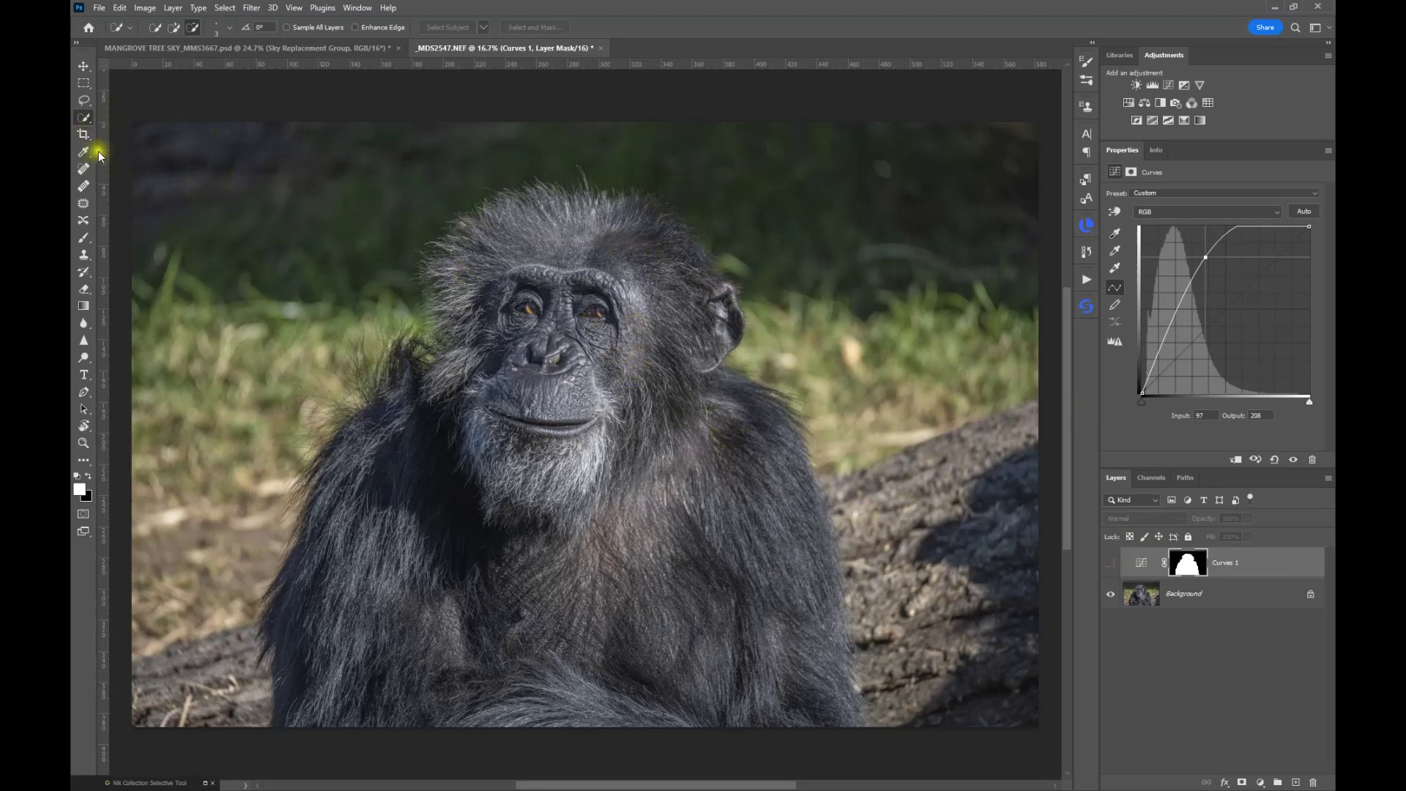
Step: Set Select Subject to Cloud (Detailed results) processing and select the chimpanzee on the Background layer
click(1141, 595)
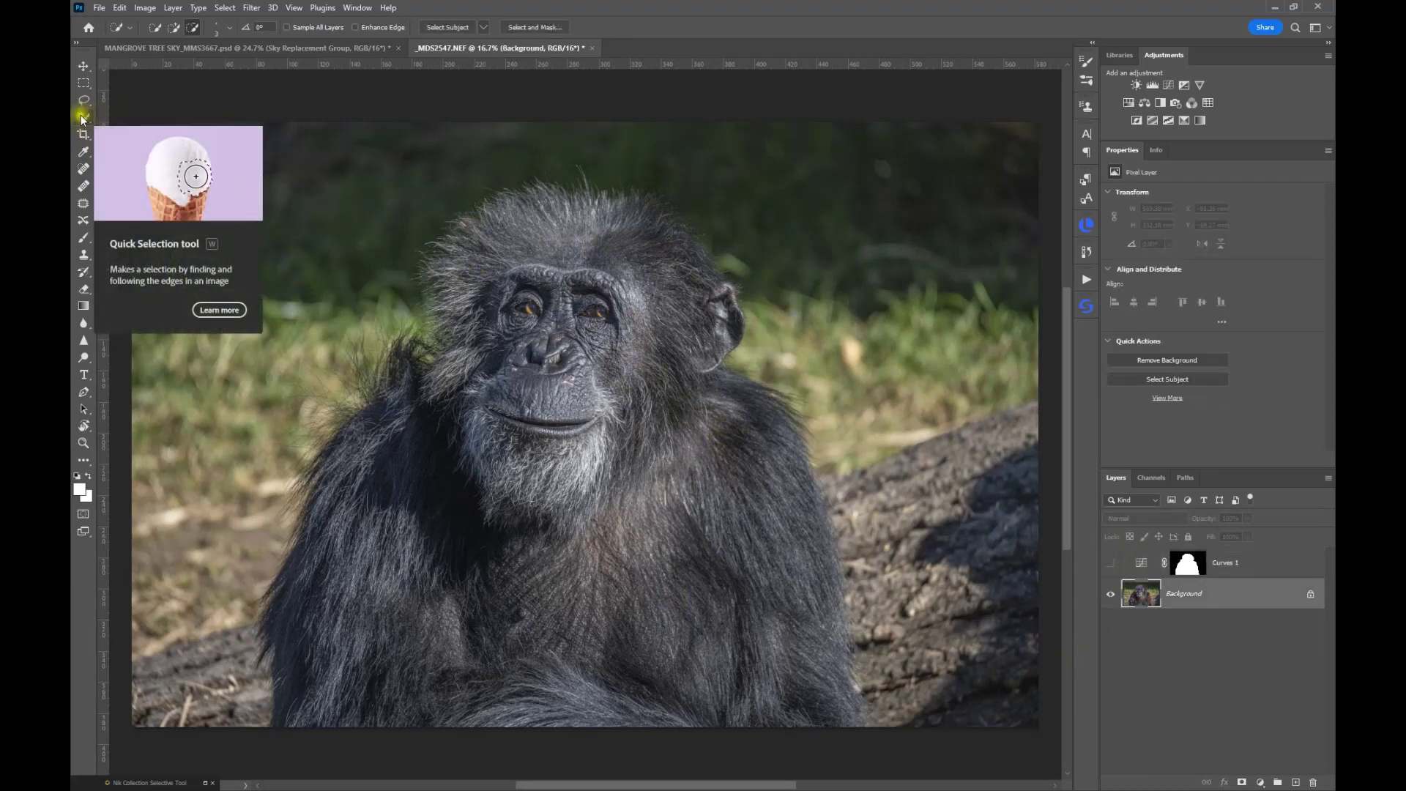
click(482, 30)
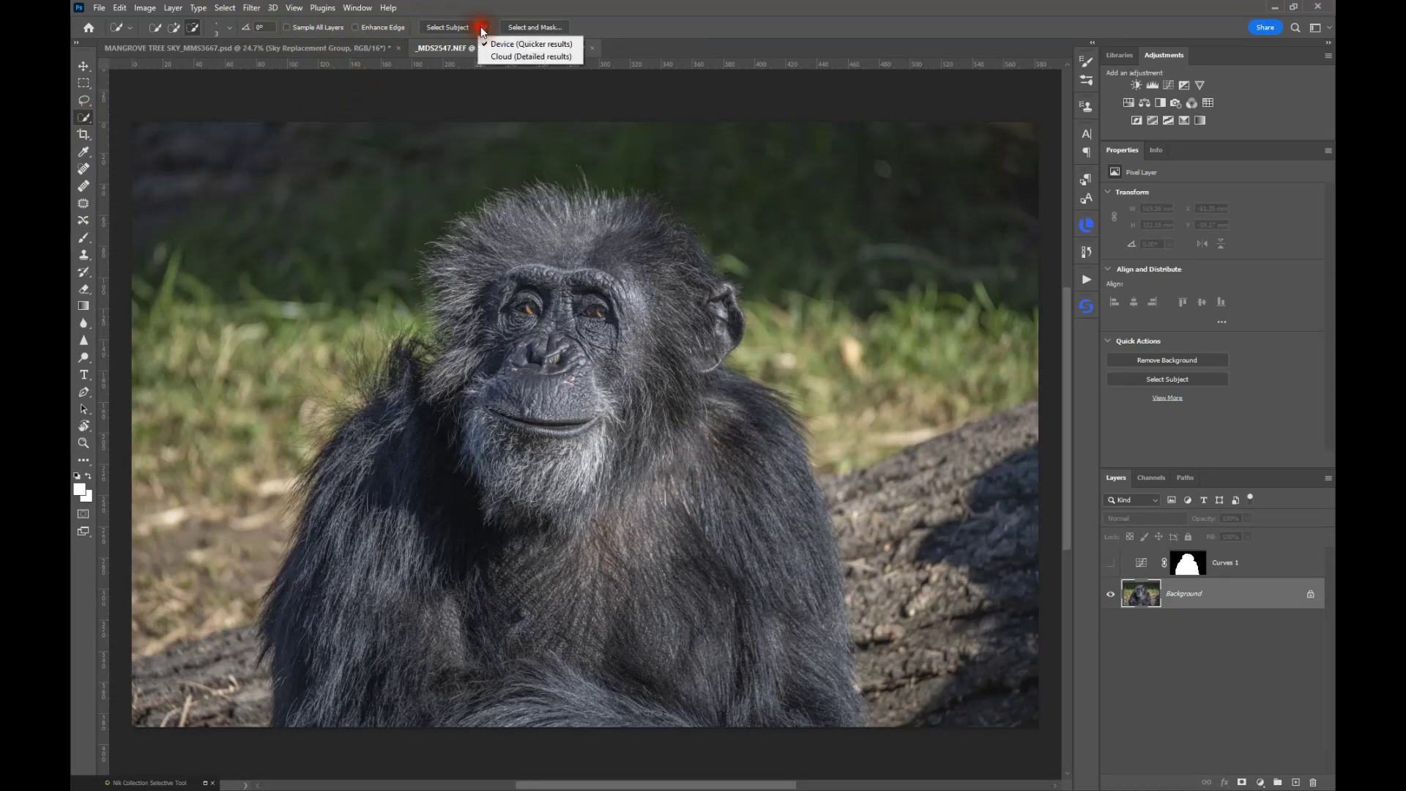
click(507, 59)
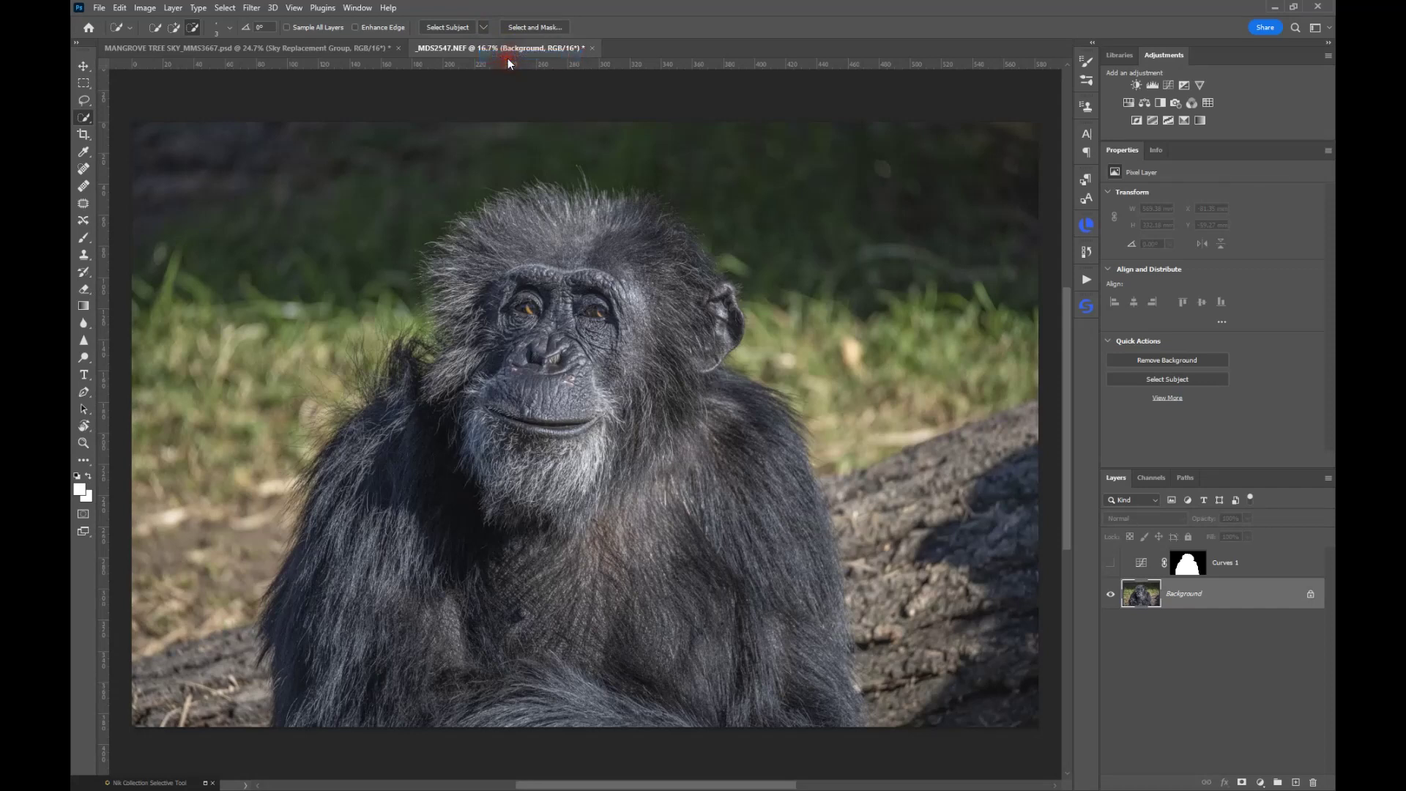
click(437, 27)
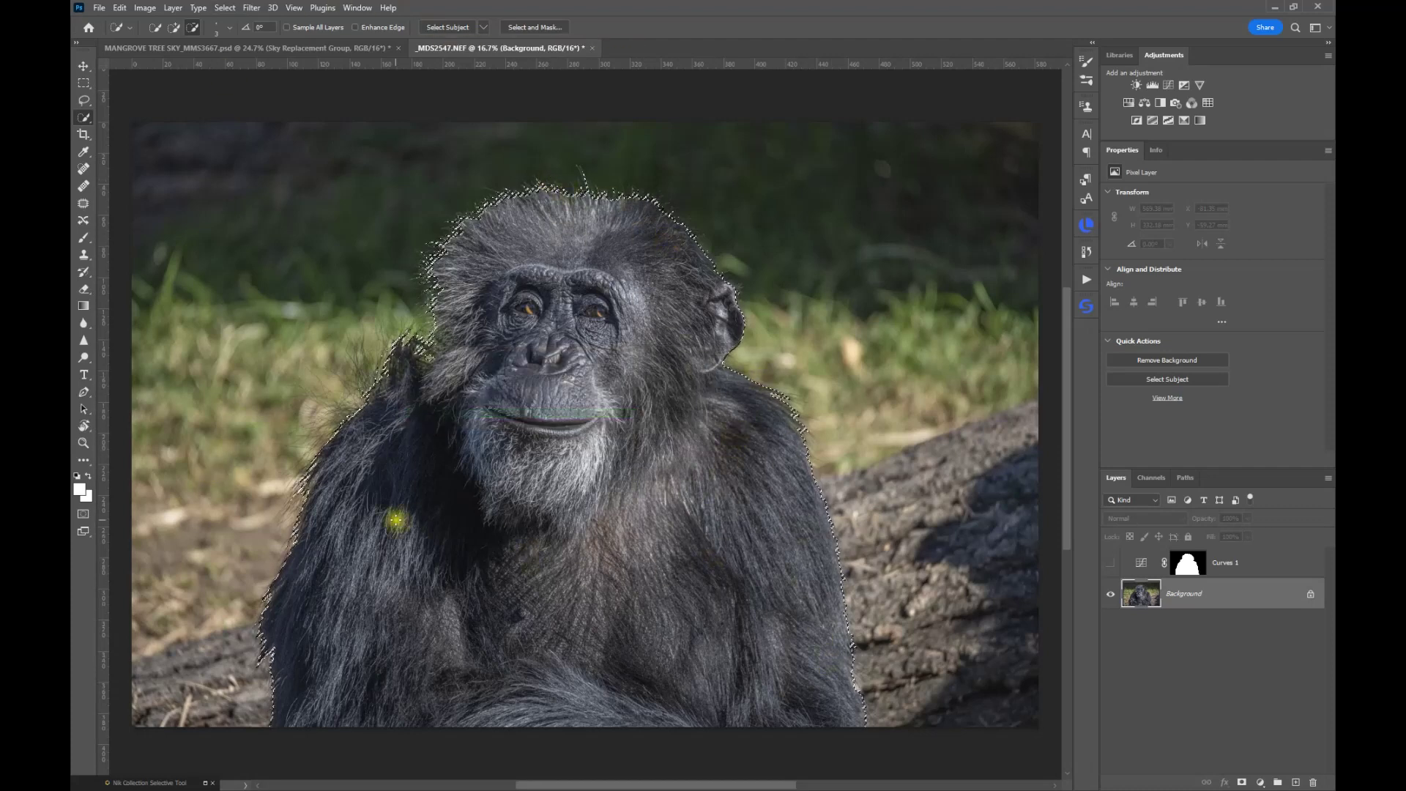
Step: Add a second Curves adjustment from the selection and brighten the chimpanzee with a point at input 97, output 174
click(1169, 85)
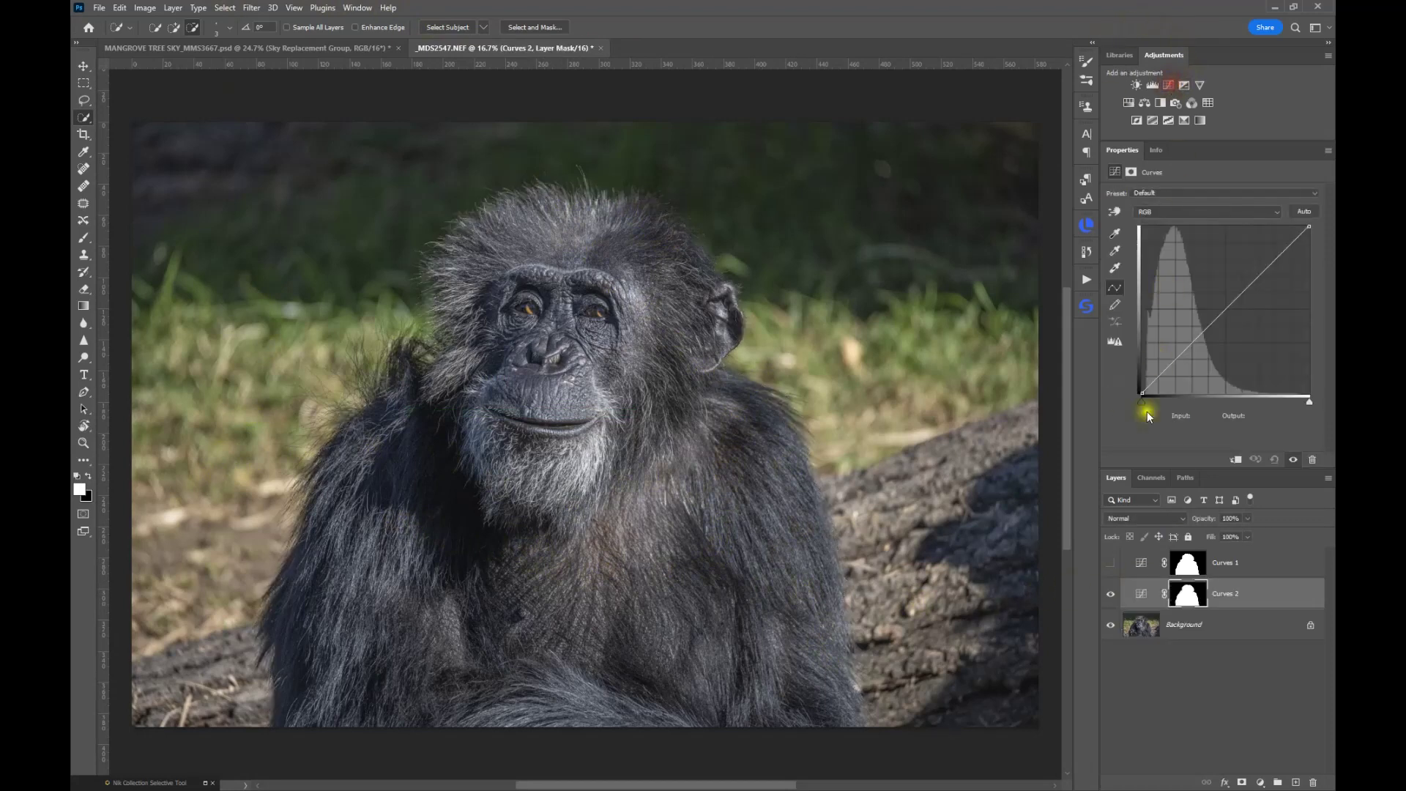
click(1223, 311)
mouse_move(1224, 310)
mouse_down()
mouse_move(1207, 286)
mouse_move(1222, 294)
mouse_up()
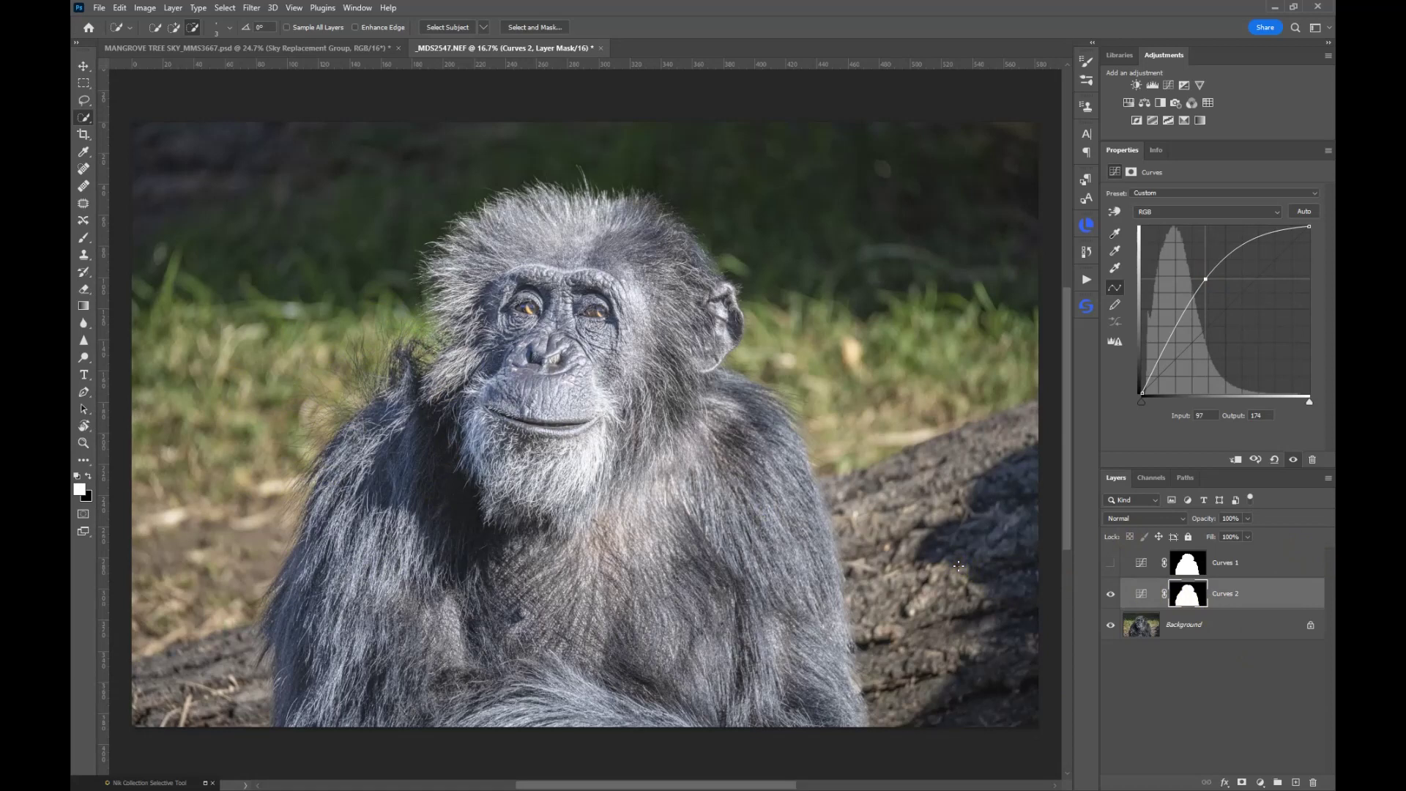
Step: Display the second Curves layer's mask on its own, examine its fur edges, and open it in Select and Mask
click(1190, 598)
alt+click(1190, 598)
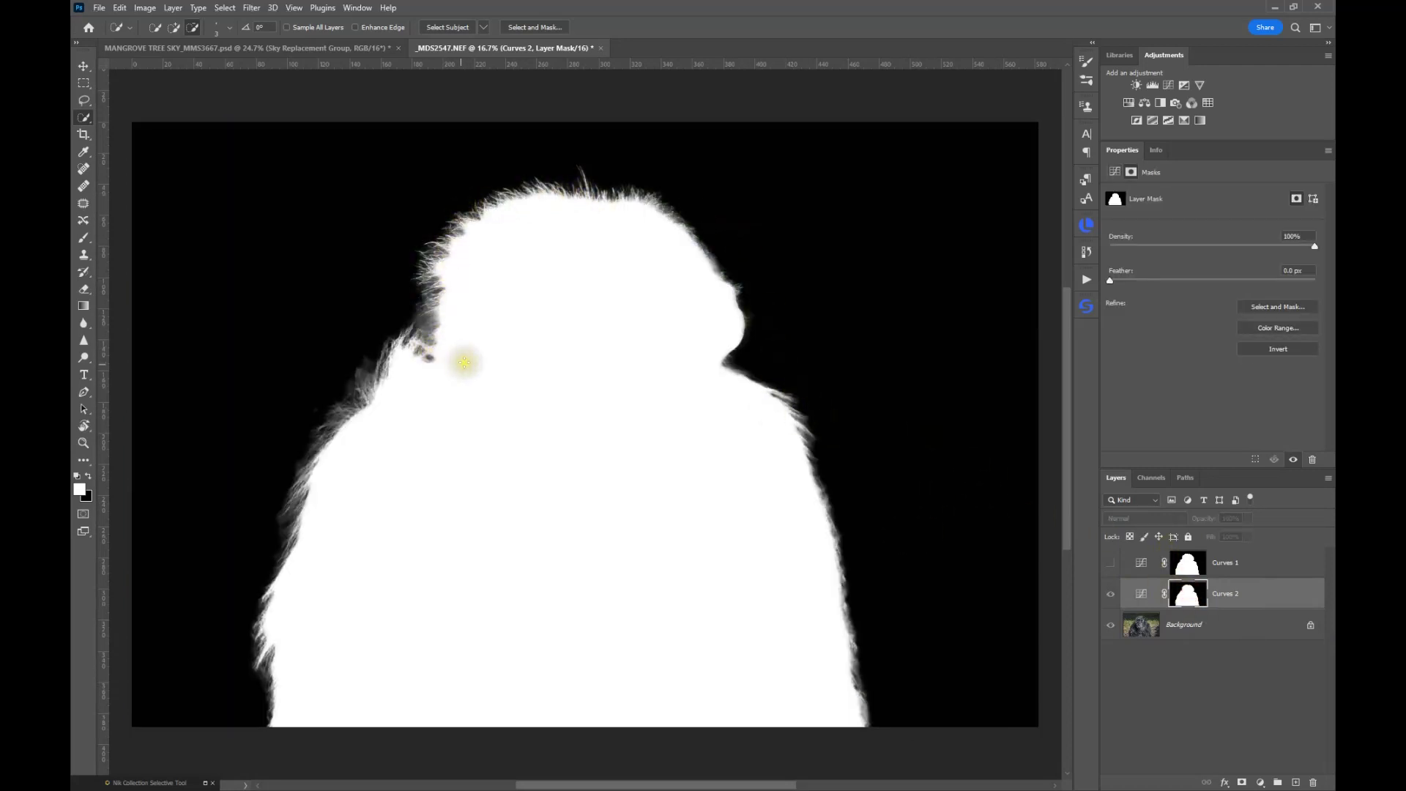
scroll(361, 376, up, 2)
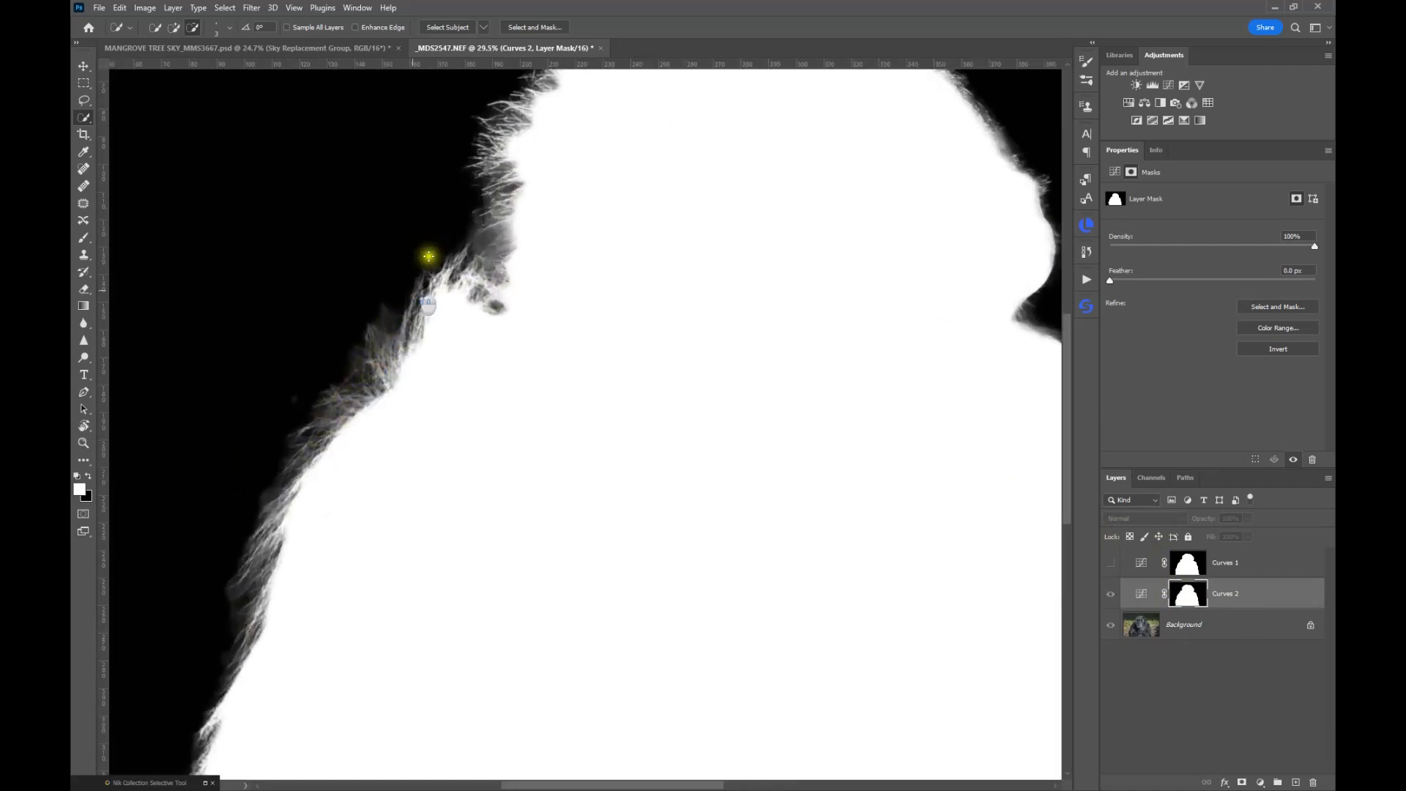
scroll(526, 238, down, 2)
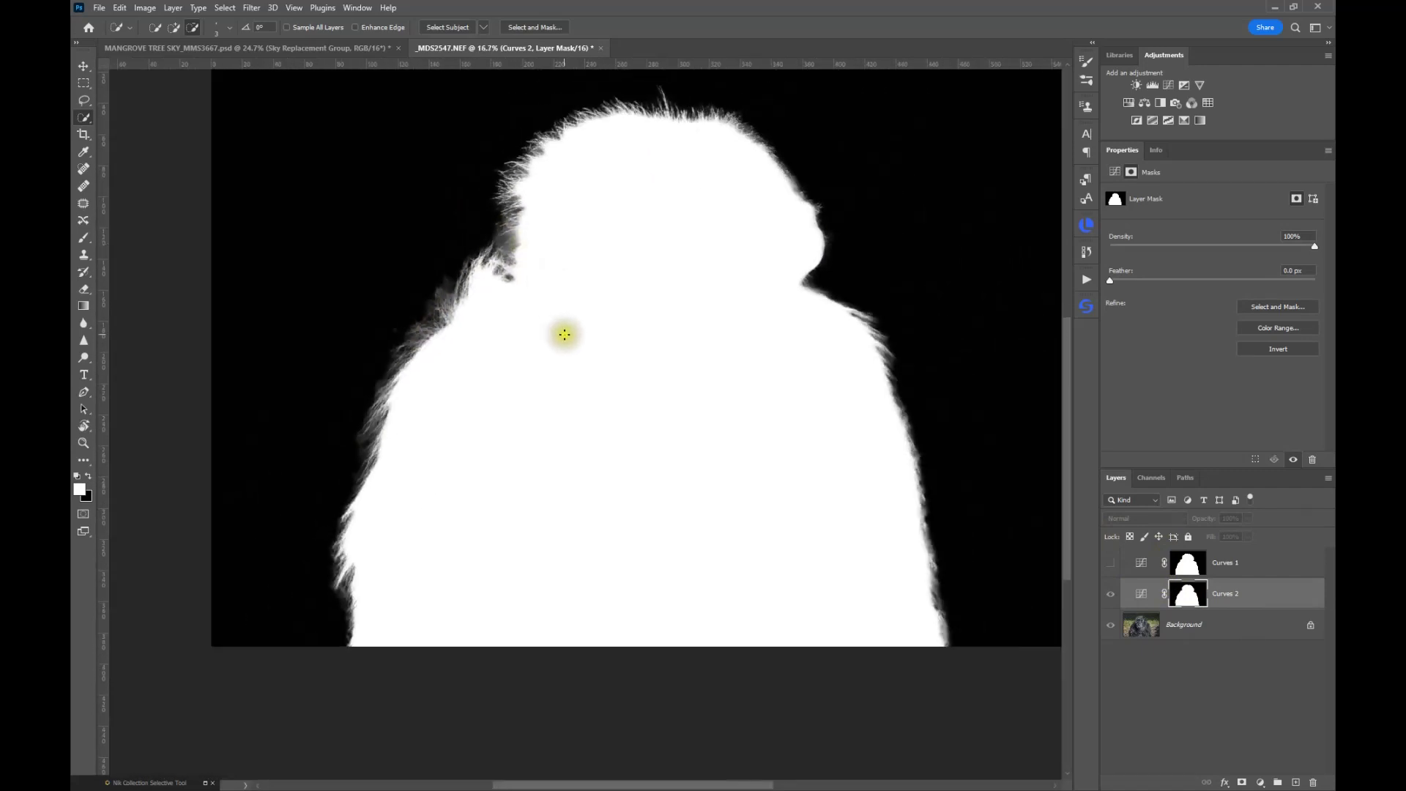
drag(580, 283, 502, 377)
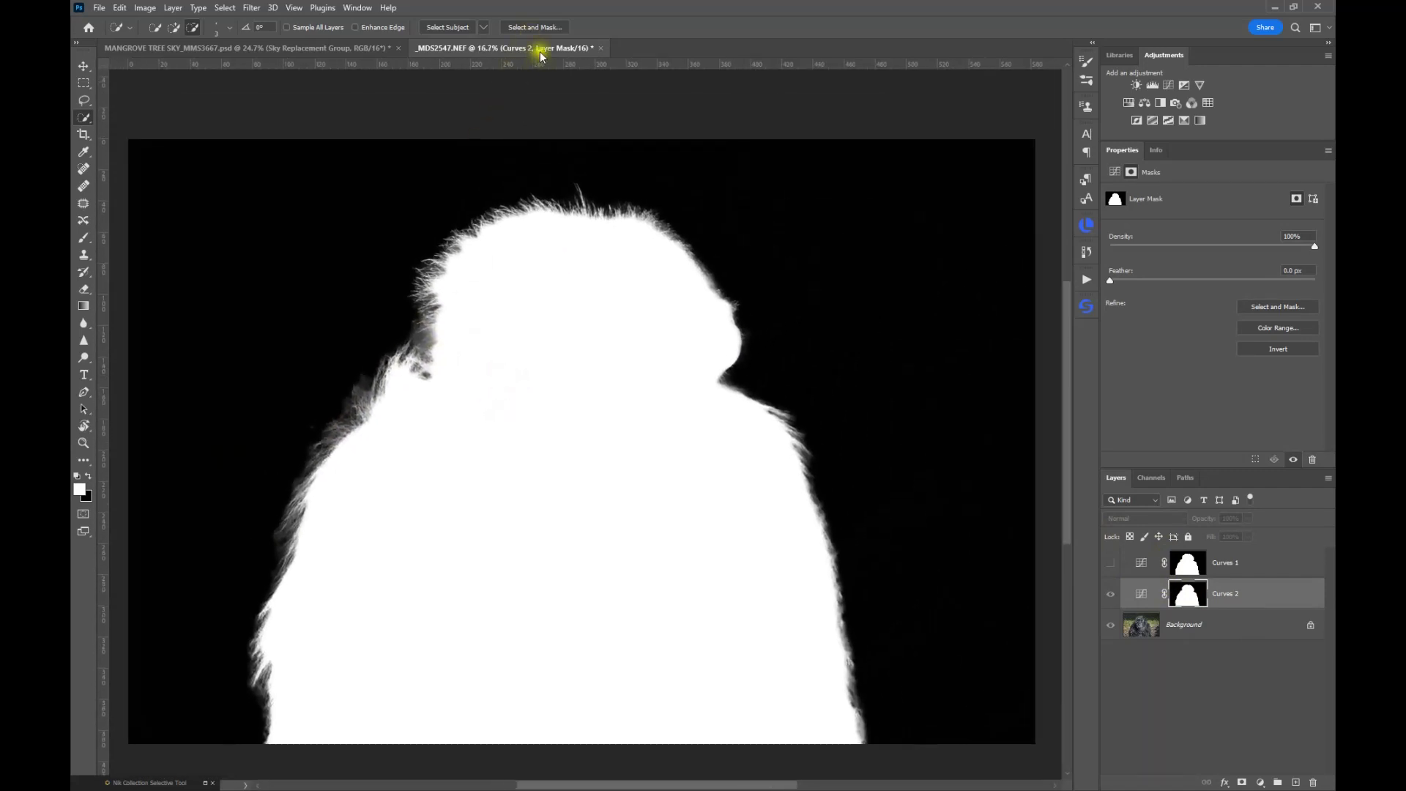
click(542, 27)
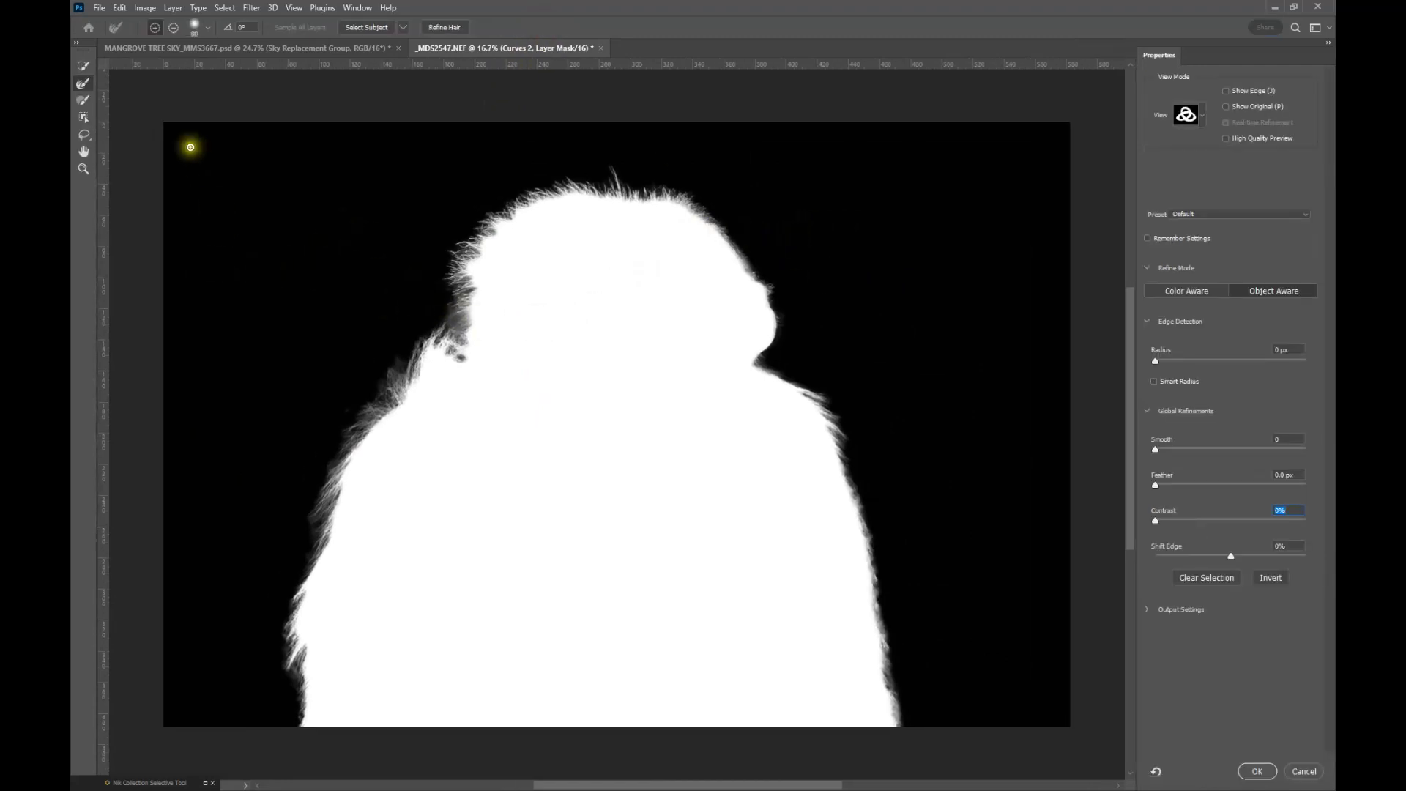
Step: Enable Smart Radius and refine the mask's loose fur beside the neck and shoulder with an enlarged Refine Edge Brush
click(82, 86)
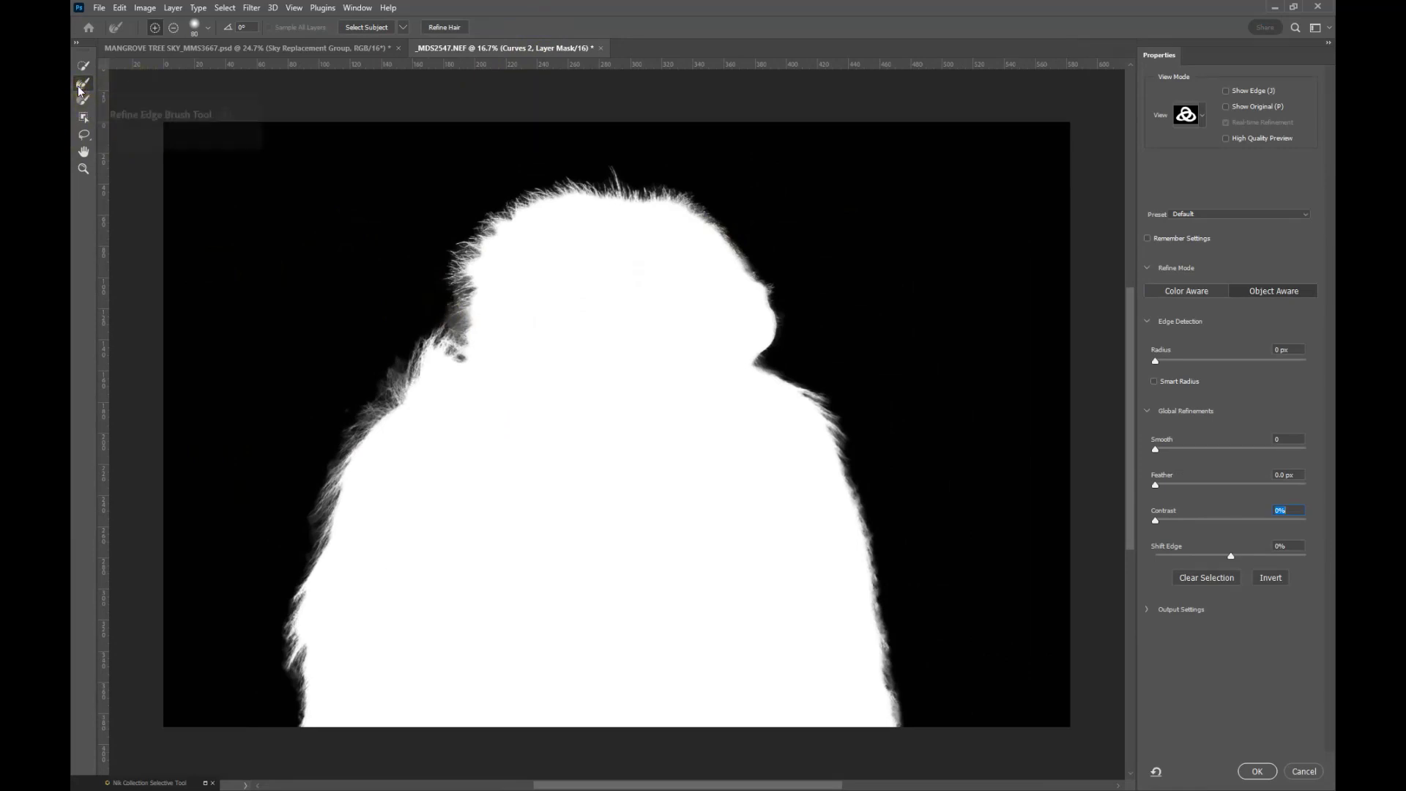
key(bracketright)
key(bracketright)
mouse_move(618, 266)
mouse_down()
mouse_move(640, 323)
mouse_move(599, 315)
mouse_up()
key(bracketright)
key(bracketright)
click(599, 315)
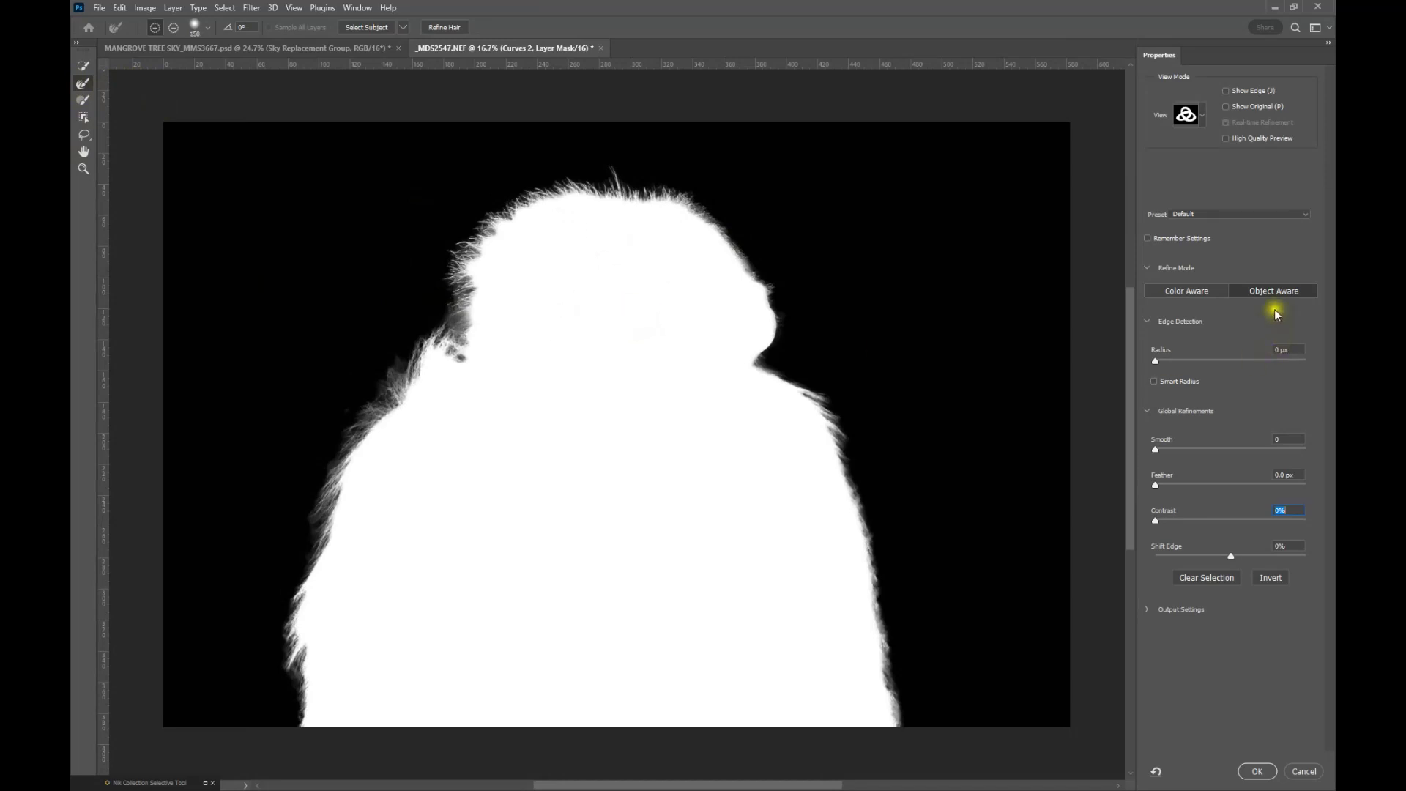
click(1156, 383)
drag(465, 292, 462, 293)
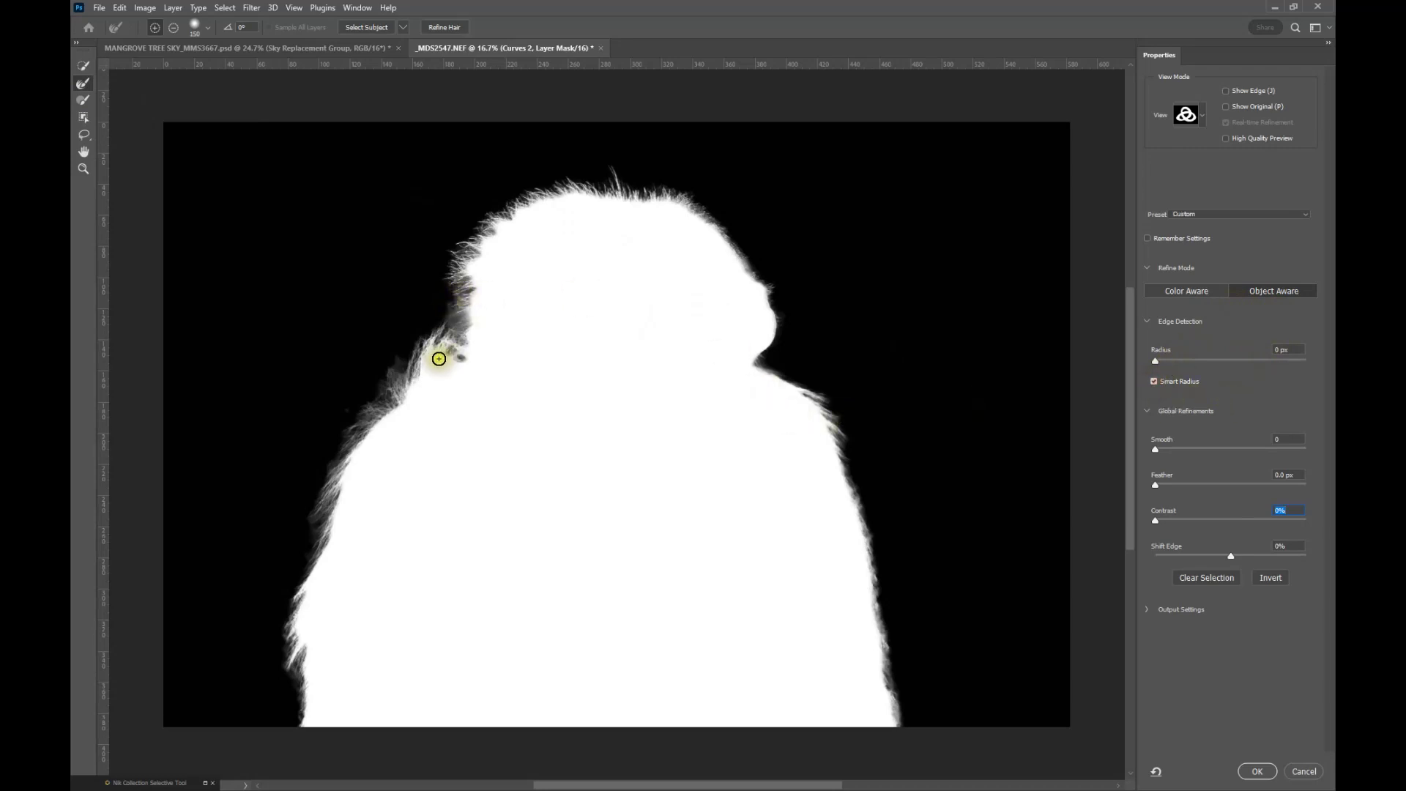
mouse_move(389, 396)
mouse_down()
mouse_move(328, 477)
mouse_move(393, 403)
mouse_move(475, 346)
mouse_move(394, 373)
mouse_move(396, 391)
mouse_move(580, 469)
mouse_move(587, 434)
mouse_up()
mouse_move(363, 395)
mouse_down()
mouse_move(395, 383)
mouse_move(423, 340)
mouse_up()
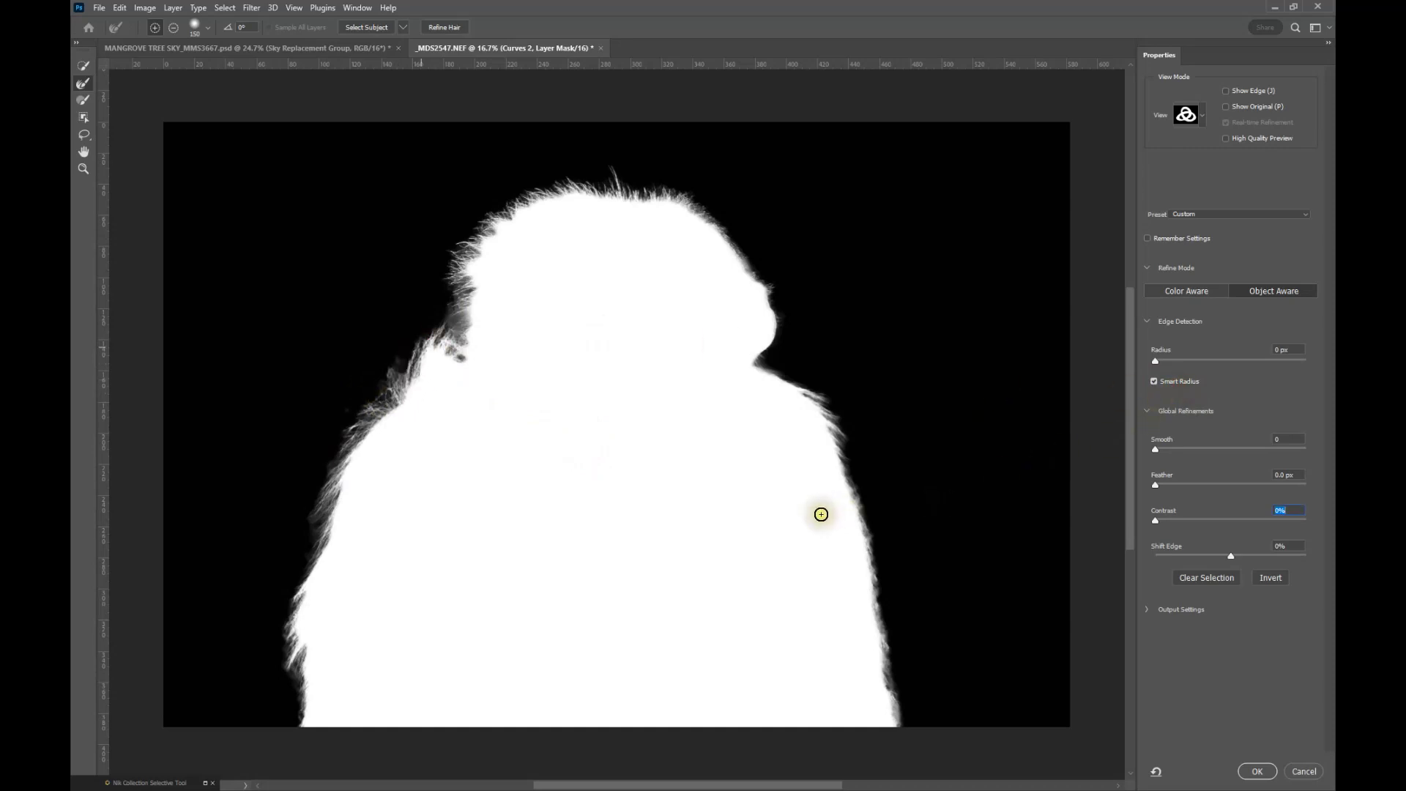
Step: Try refining the mask edge beneath the chimpanzee's ear, undo that stroke, and apply the mask refinement
drag(775, 315, 765, 349)
key(ctrl+z)
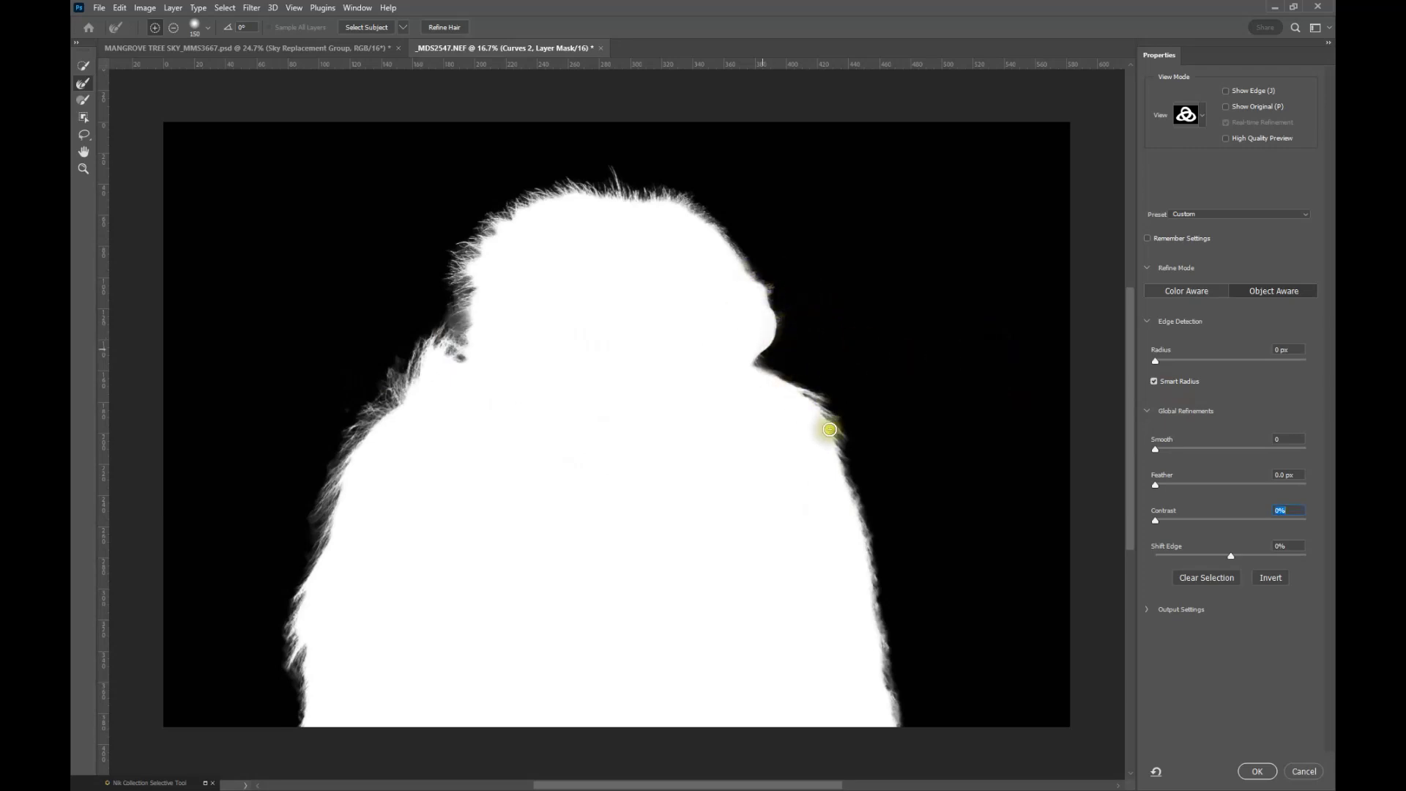
click(1259, 774)
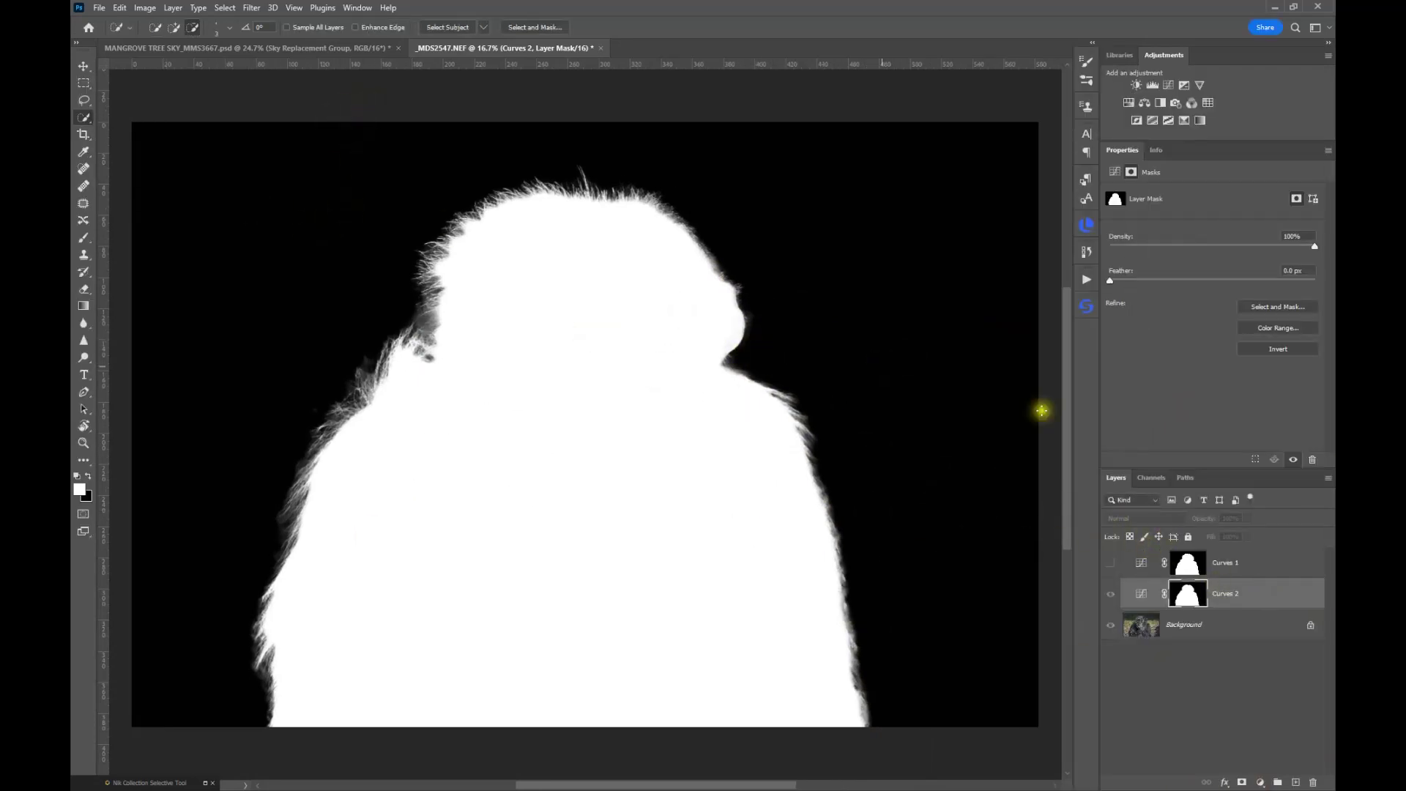
Step: Return to the photo view and move the second Curves layer's point to input 88, output 126
alt+click(1192, 597)
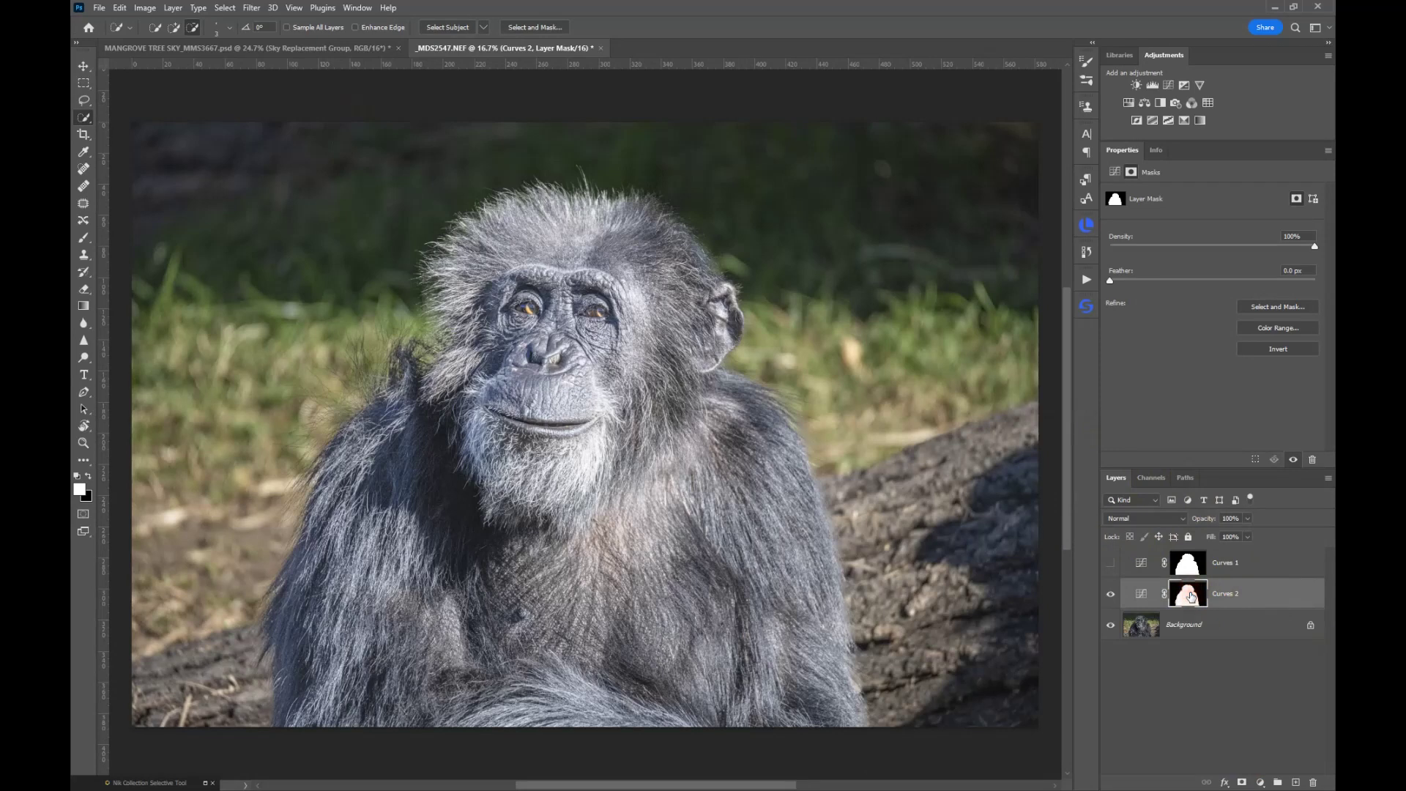
click(1141, 593)
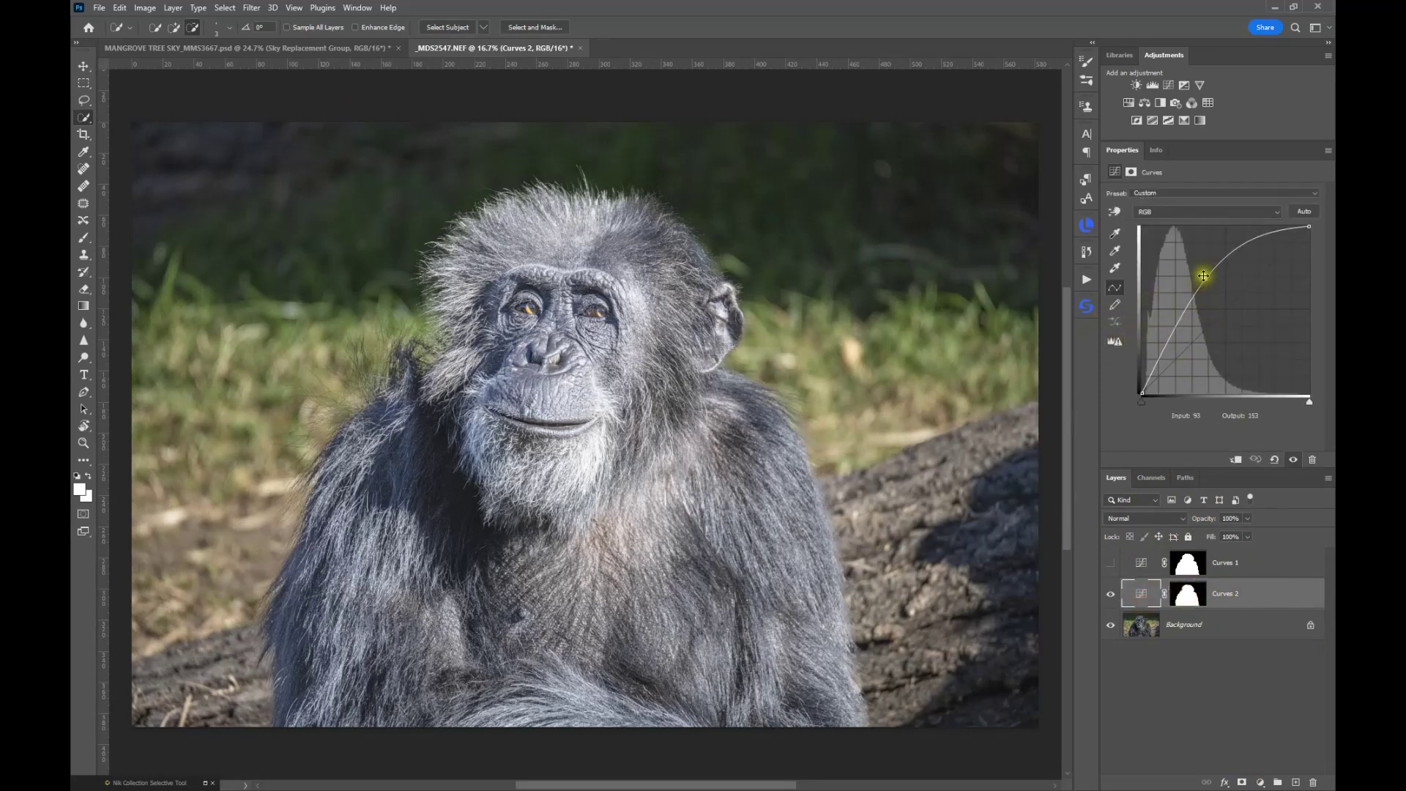
drag(1208, 281, 1202, 312)
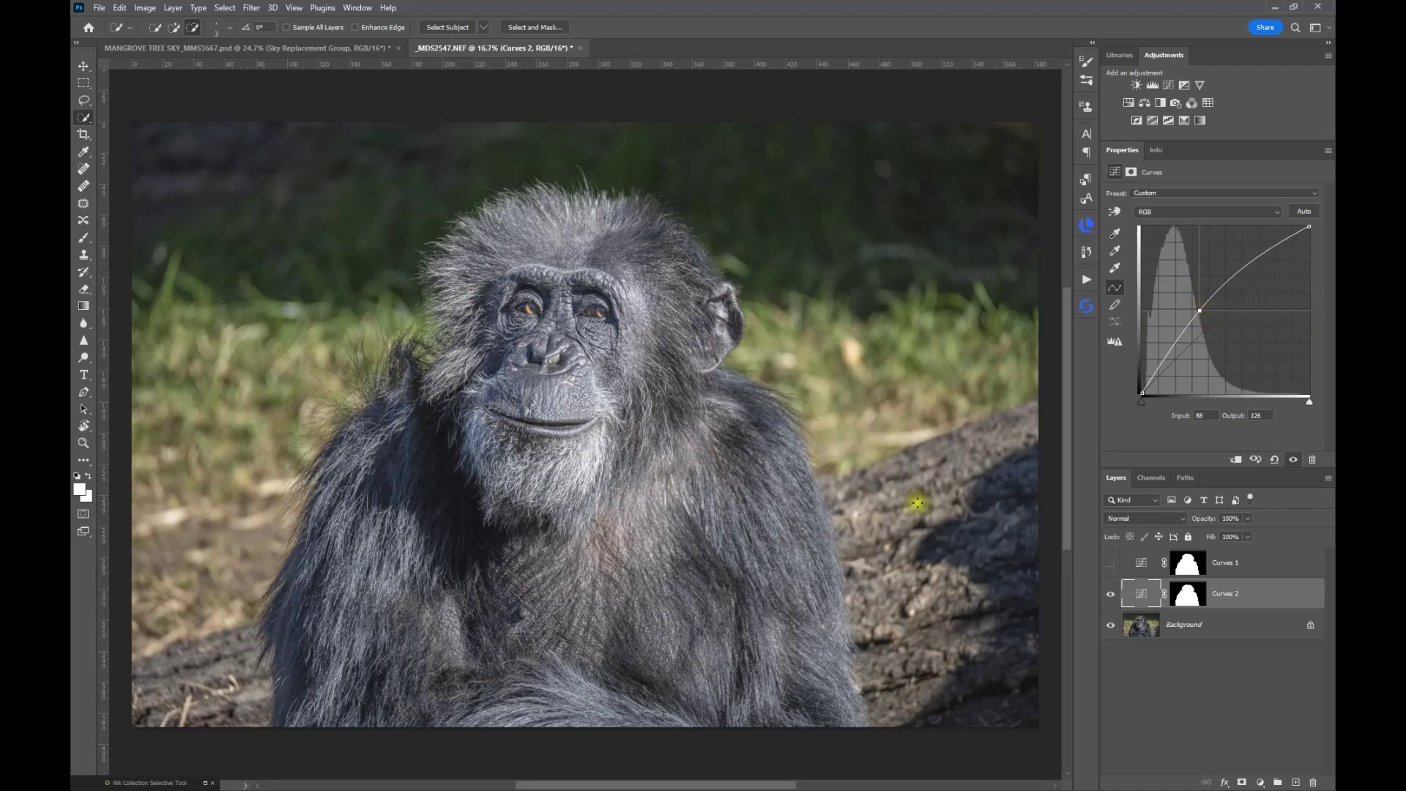
Step: In the MANGROVE TREE SKY photo, select the sky on the Background layer and inspect the selection around the tree's branches
click(251, 49)
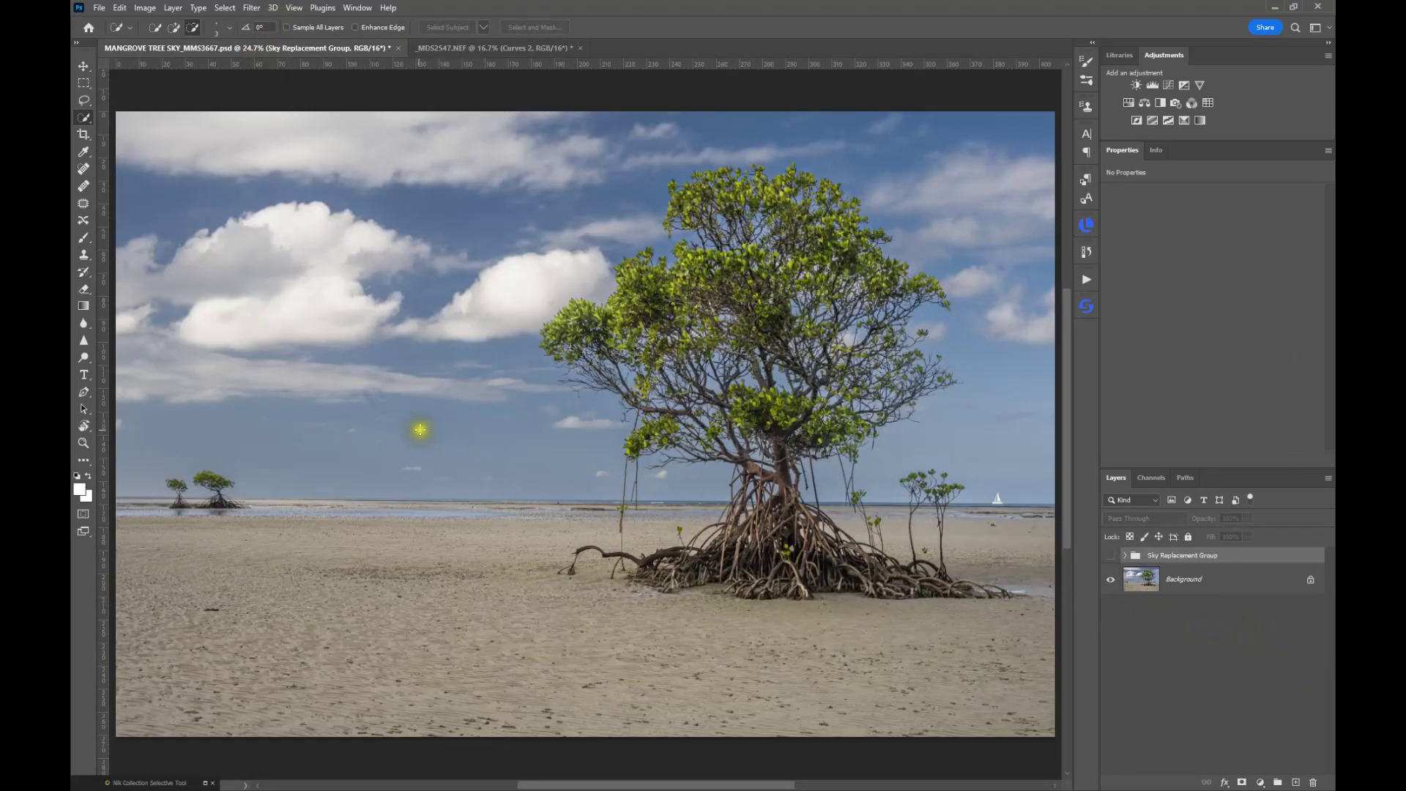
scroll(687, 337, down, 1)
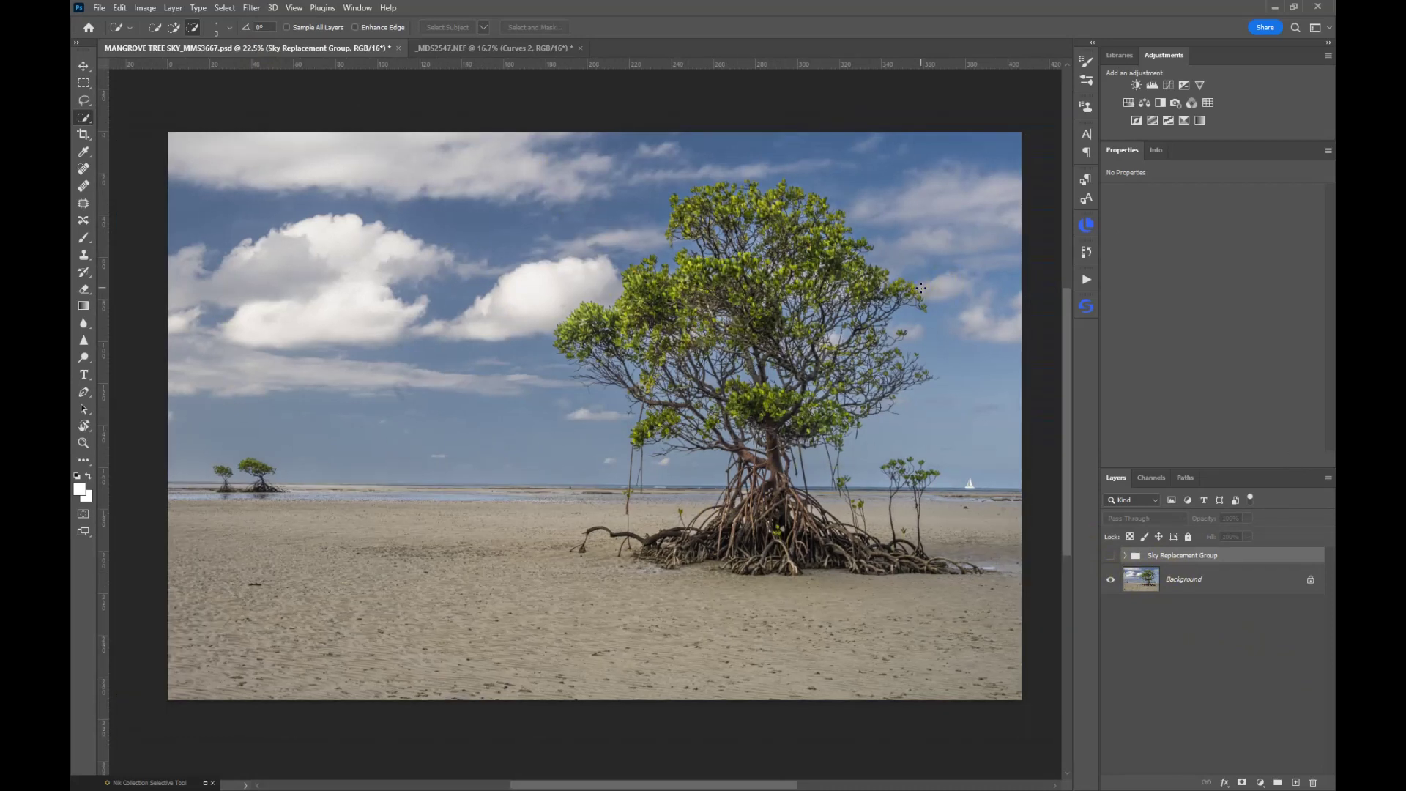
click(1141, 578)
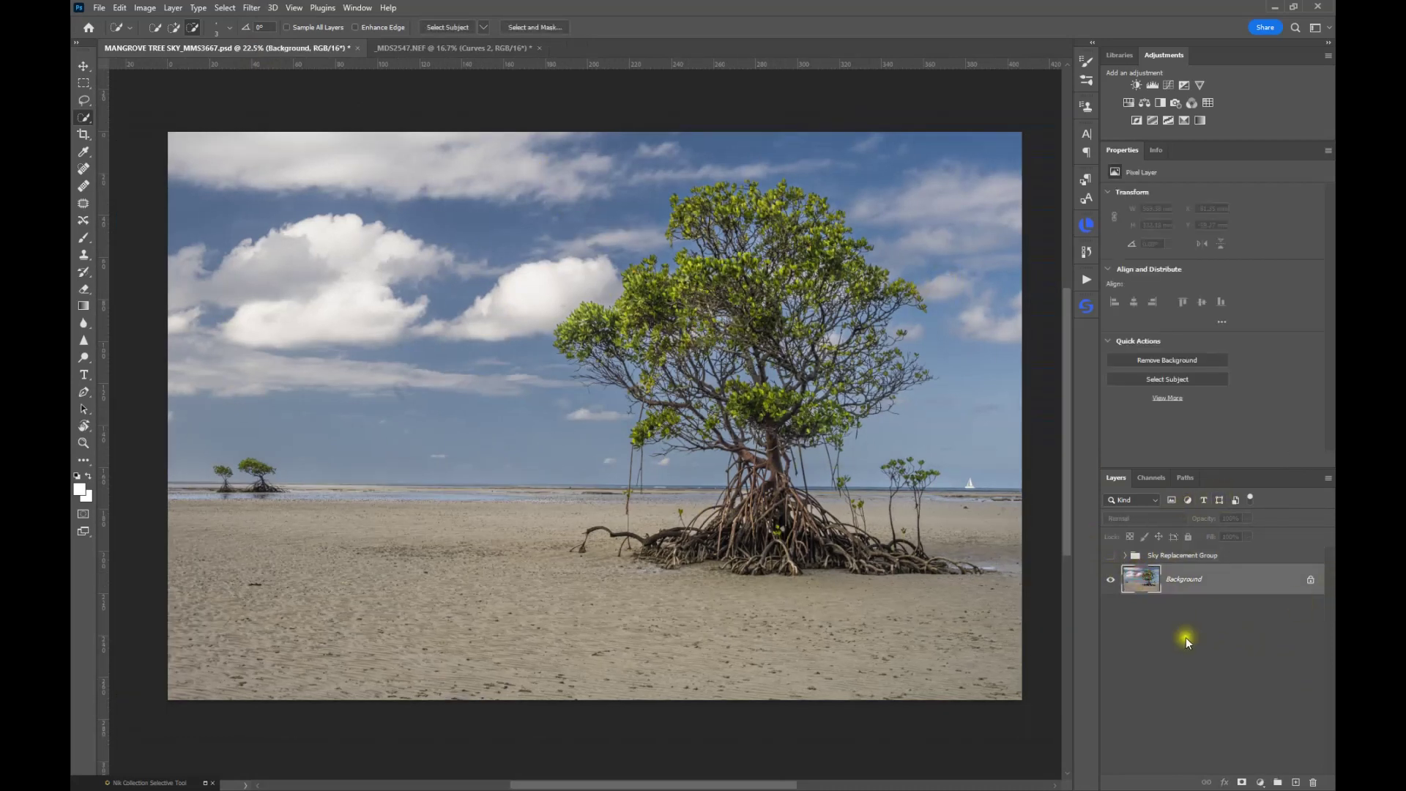
click(226, 9)
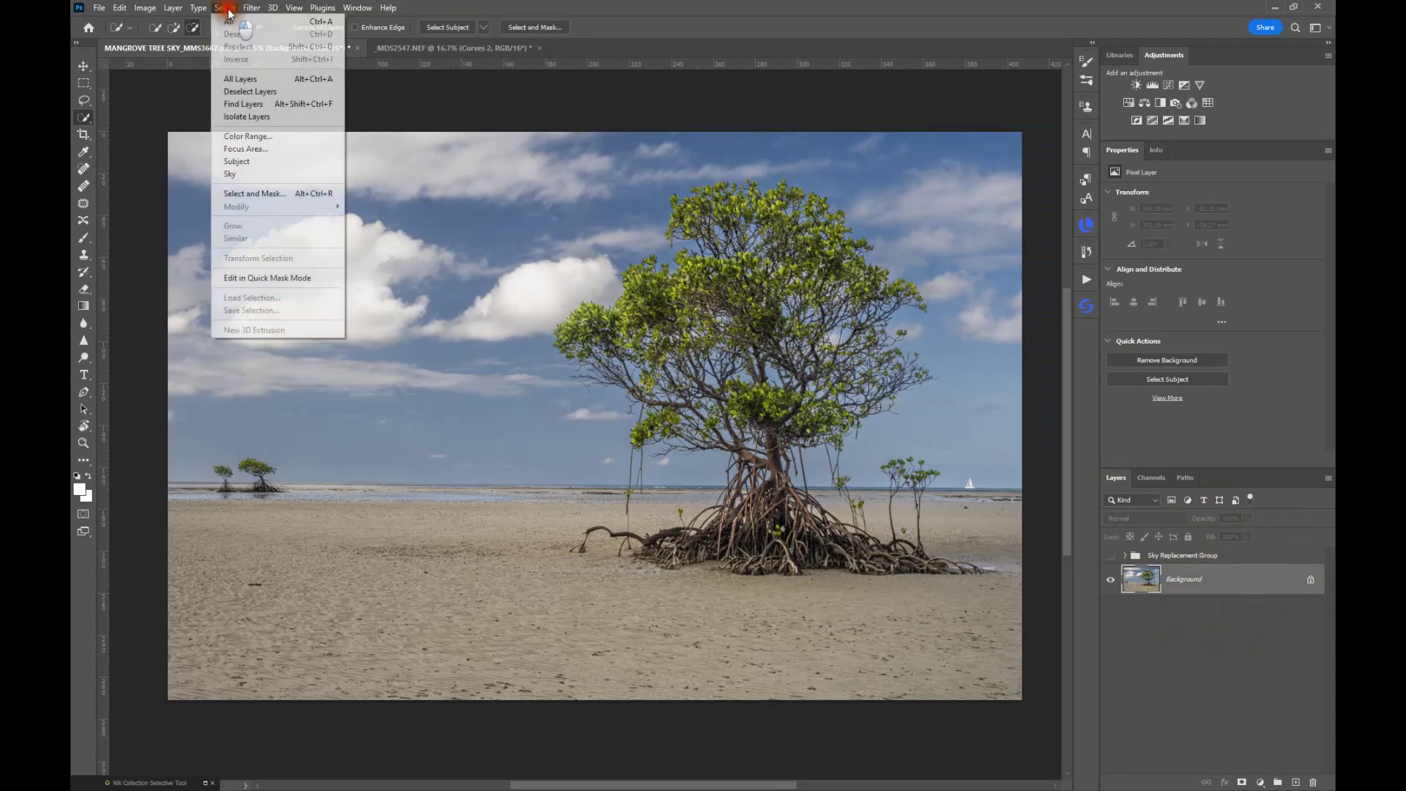
click(233, 174)
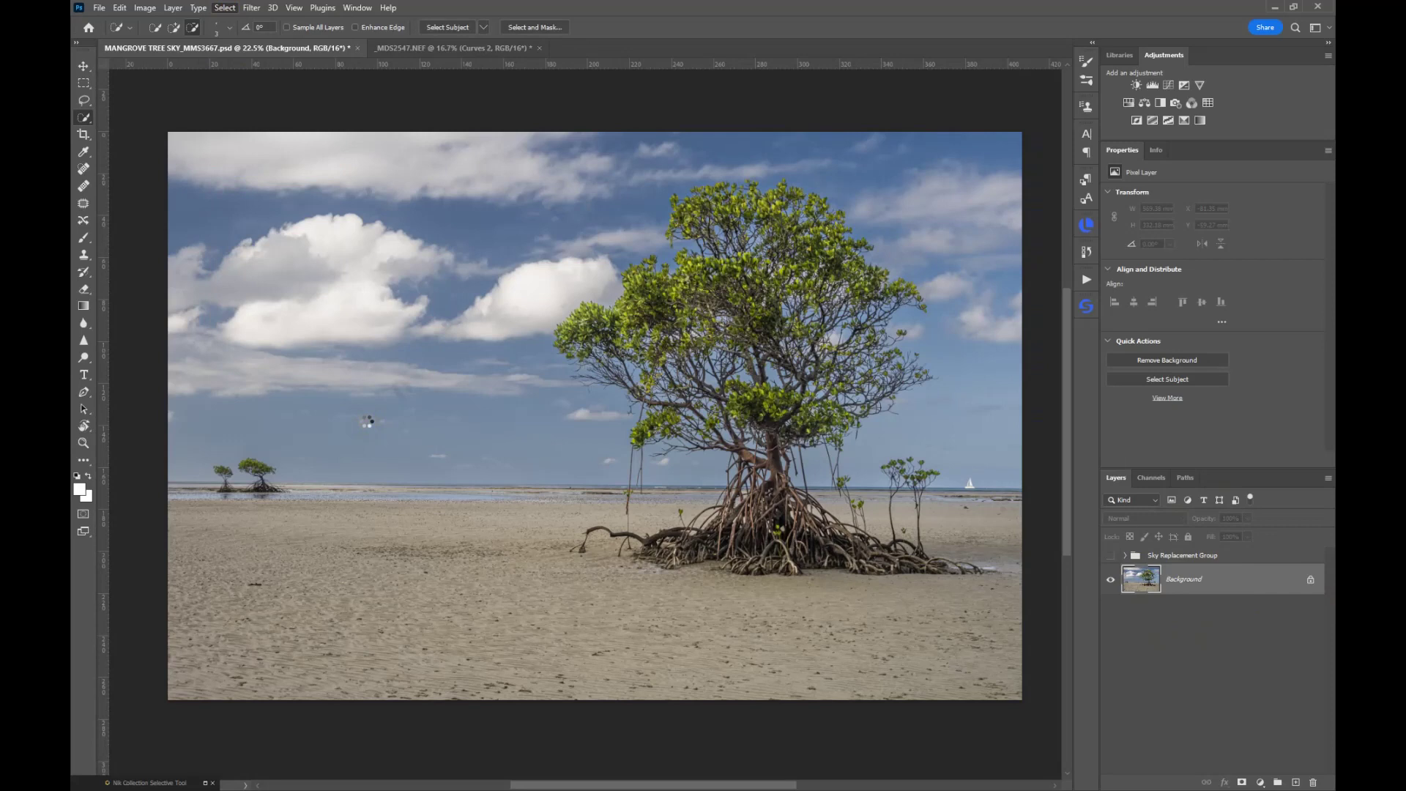
click(597, 542)
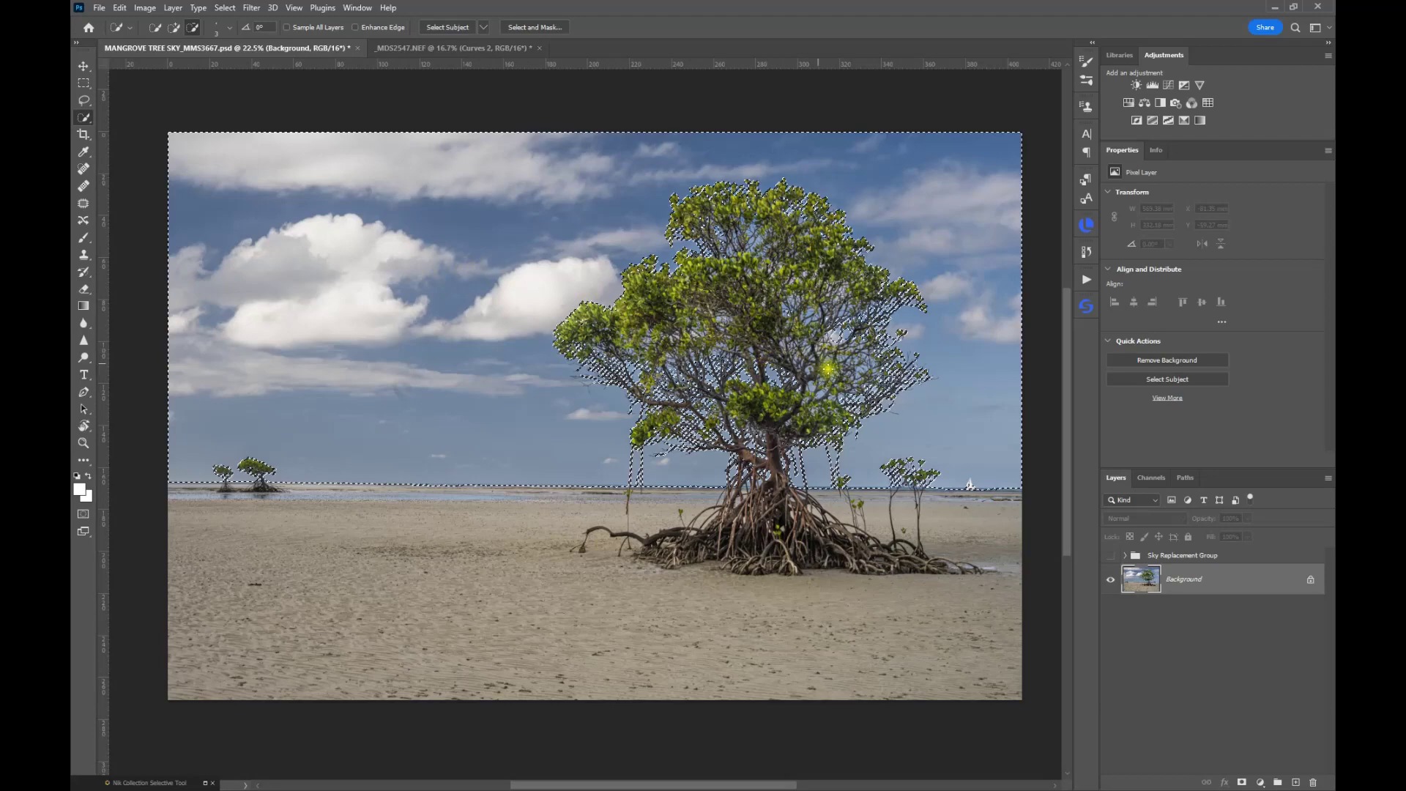
scroll(826, 370, up, 4)
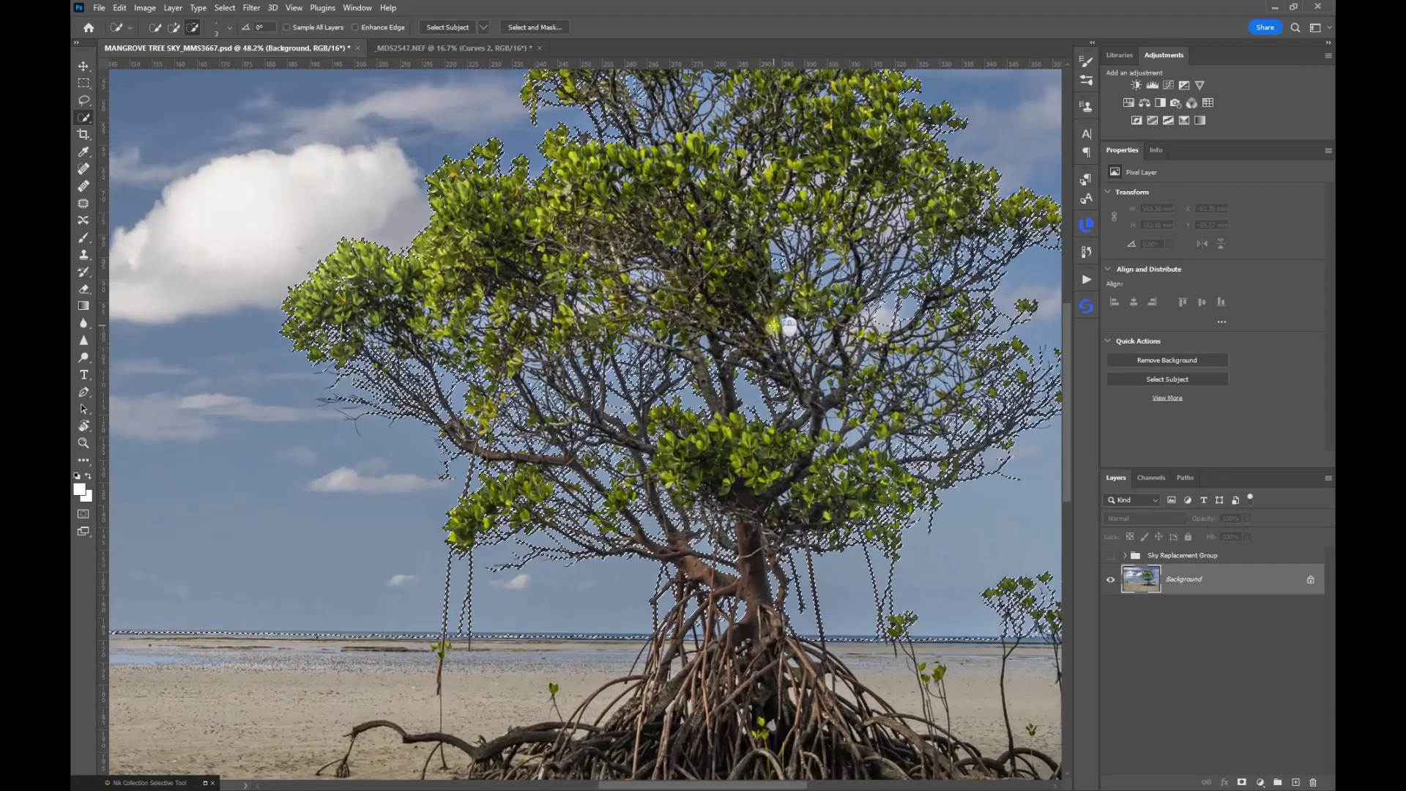
drag(769, 287, 679, 335)
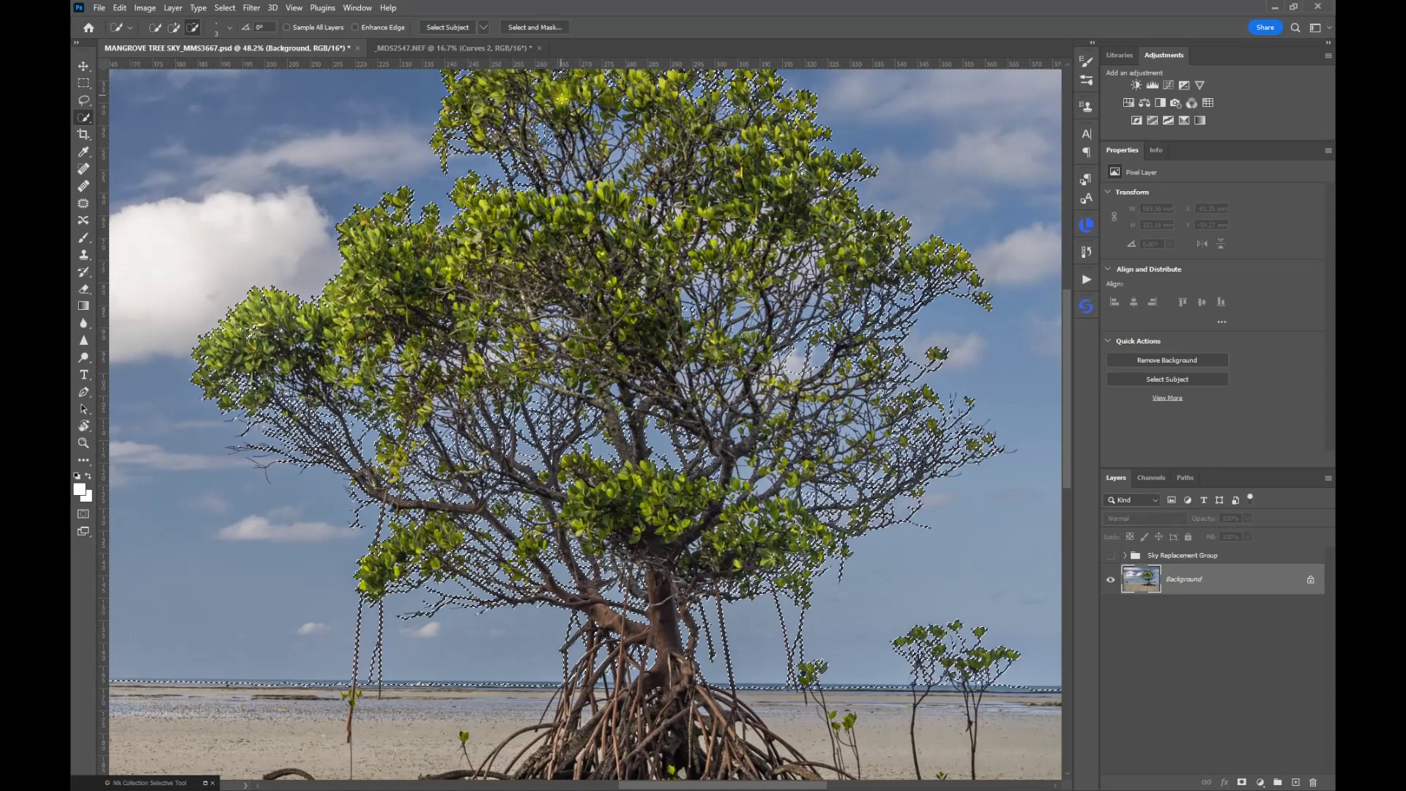
scroll(559, 266, down, 3)
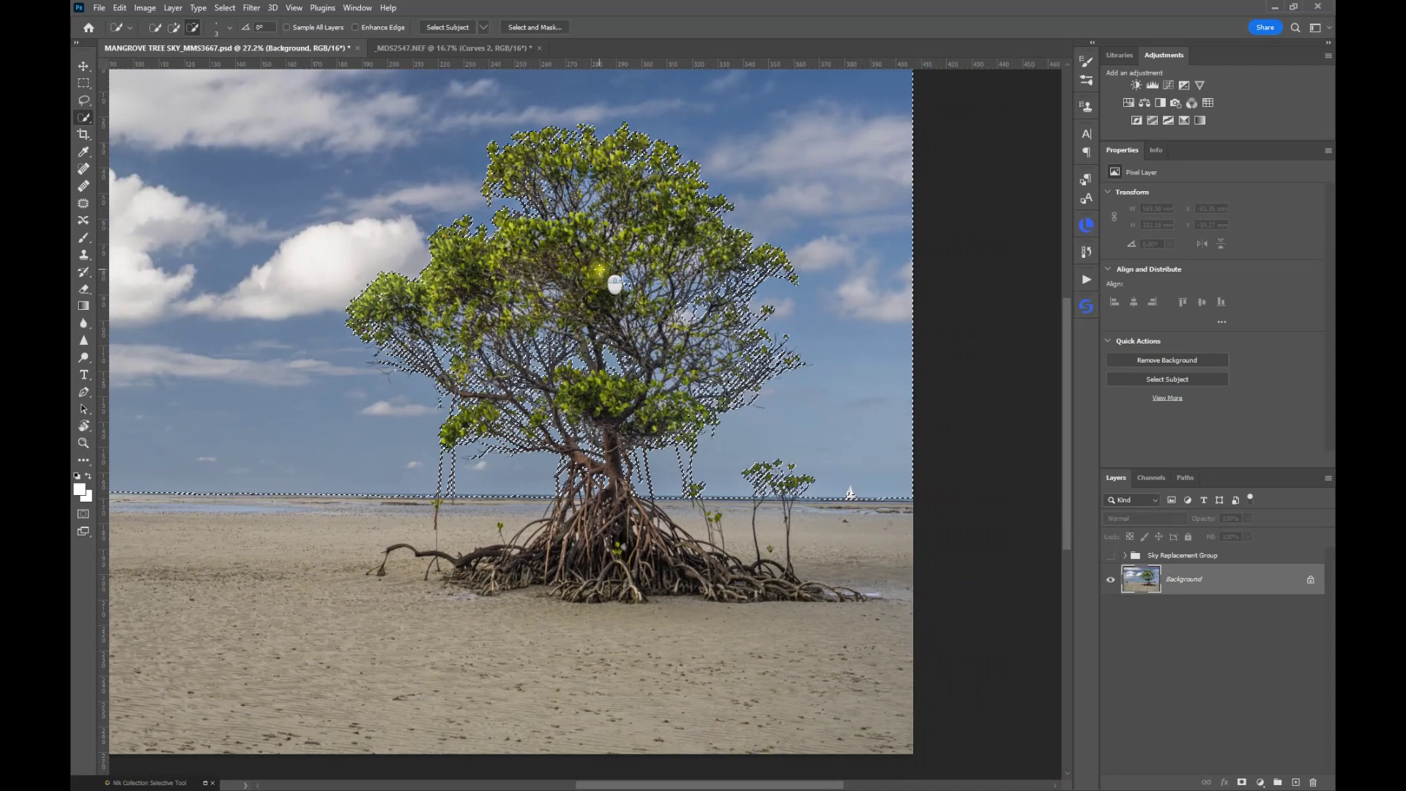
scroll(600, 271, down, 2)
drag(526, 317, 650, 336)
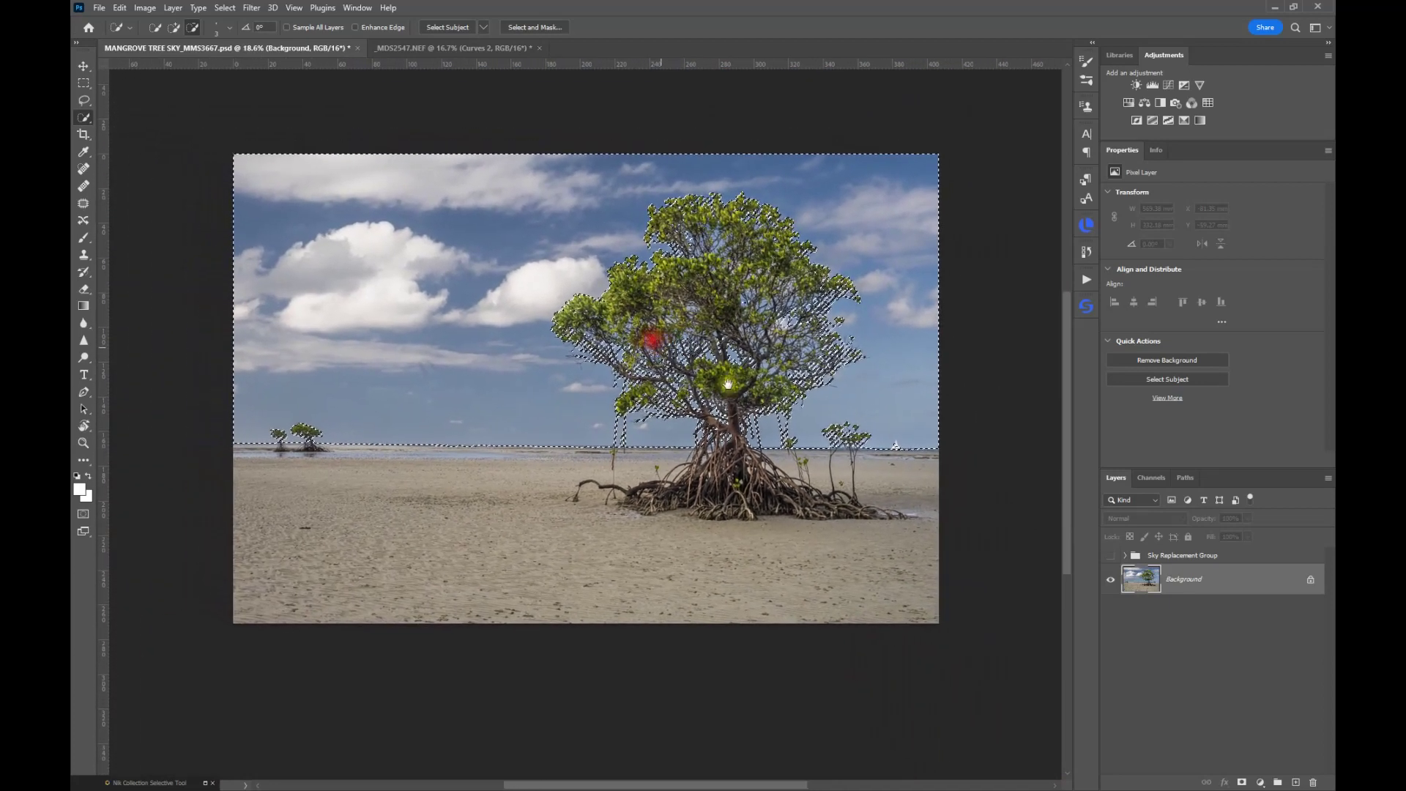
Step: Add a Curves adjustment from the sky selection, lower its white point, and darken the sky with a point at input 115, output 20
click(1183, 85)
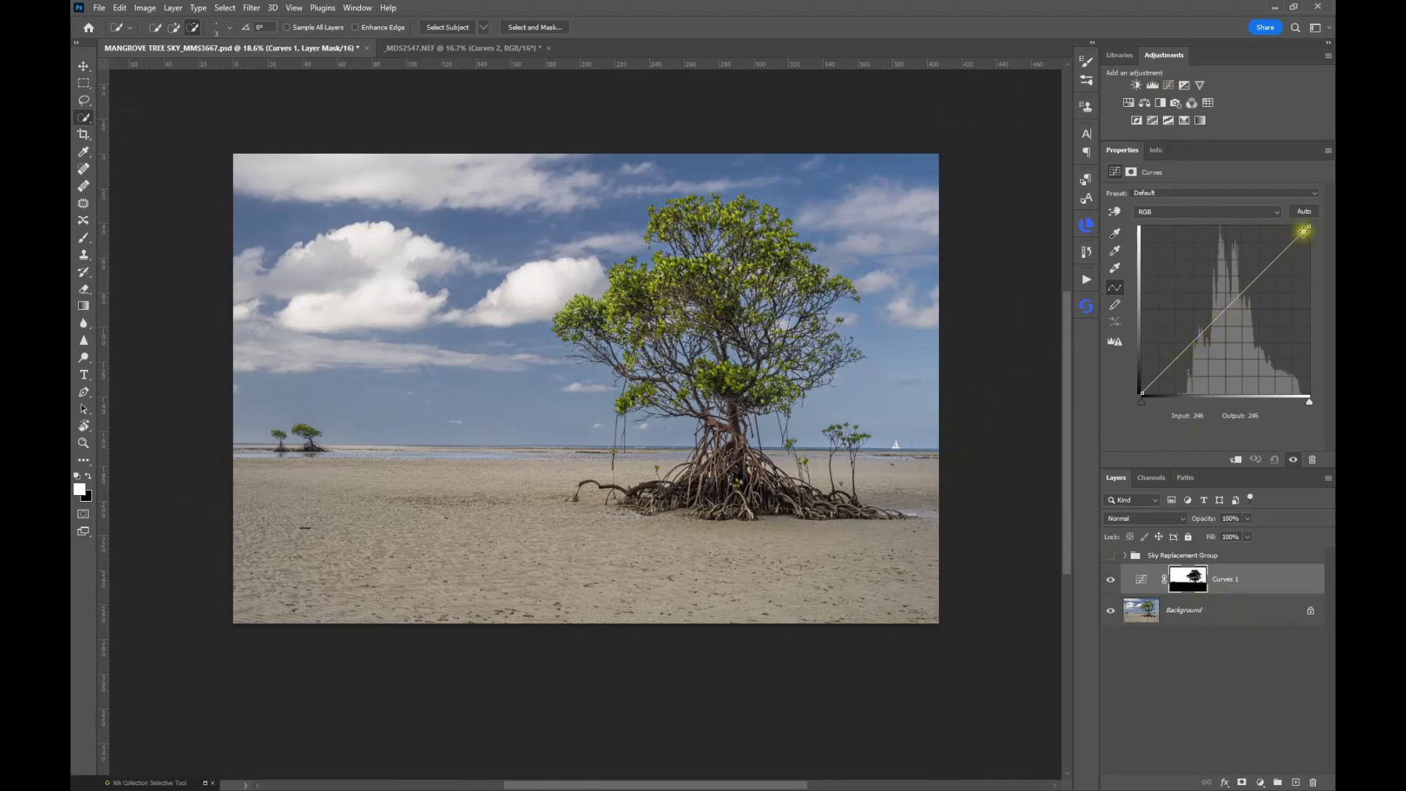
drag(1306, 227, 1309, 251)
drag(1209, 337, 1218, 380)
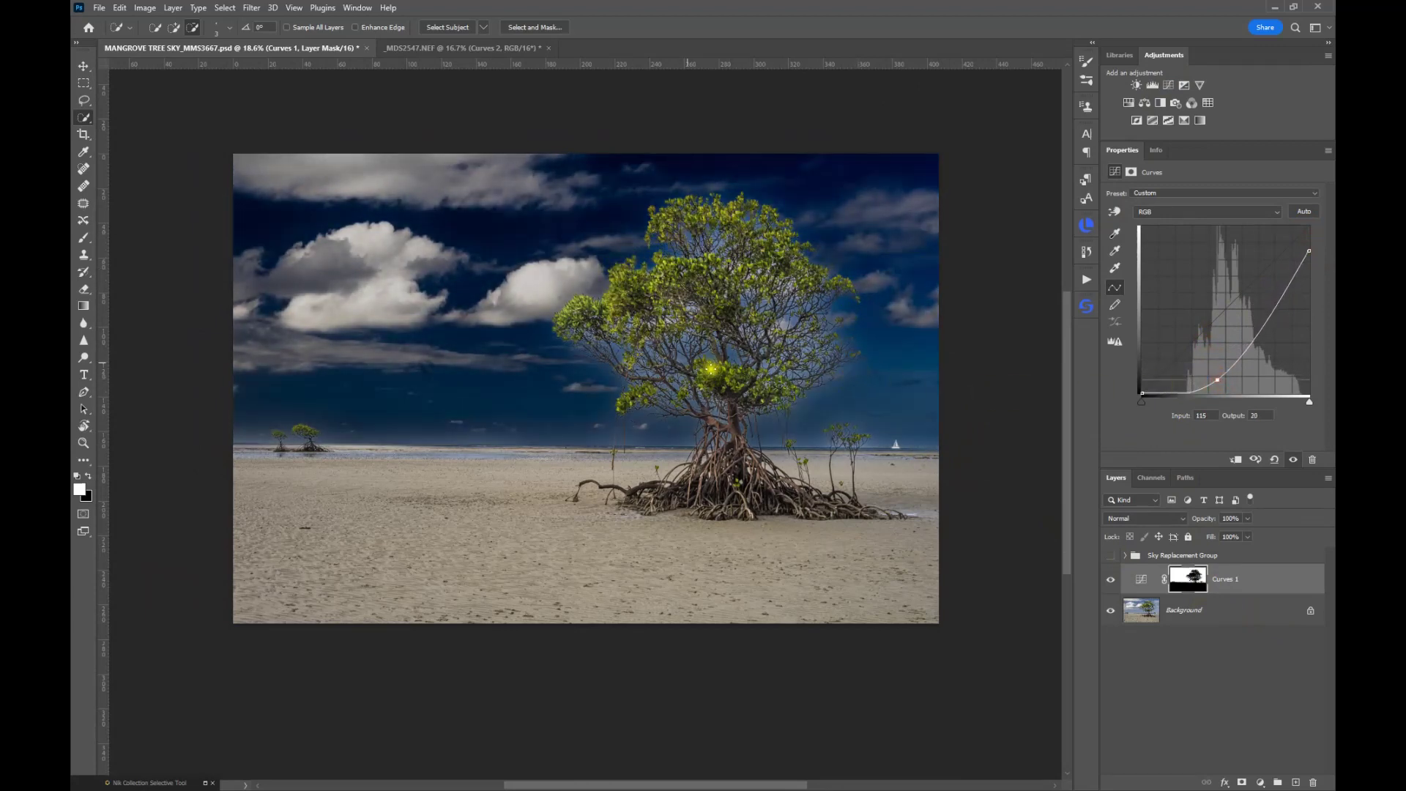
scroll(757, 357, up, 1)
scroll(757, 357, up, 3)
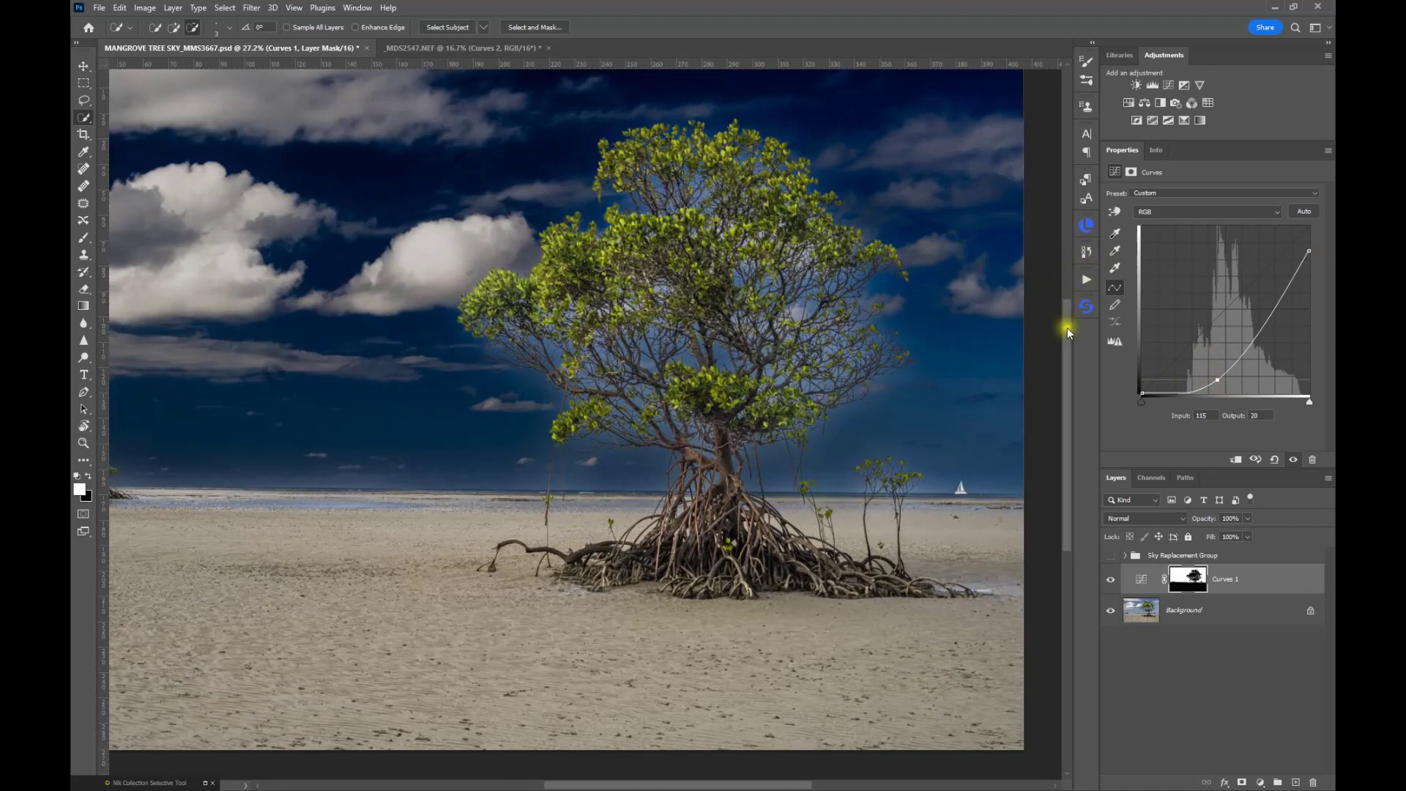
Step: Display the Curves 1 layer mask on its own, examine it around the tree's branches, and return to the photo view
click(1191, 582)
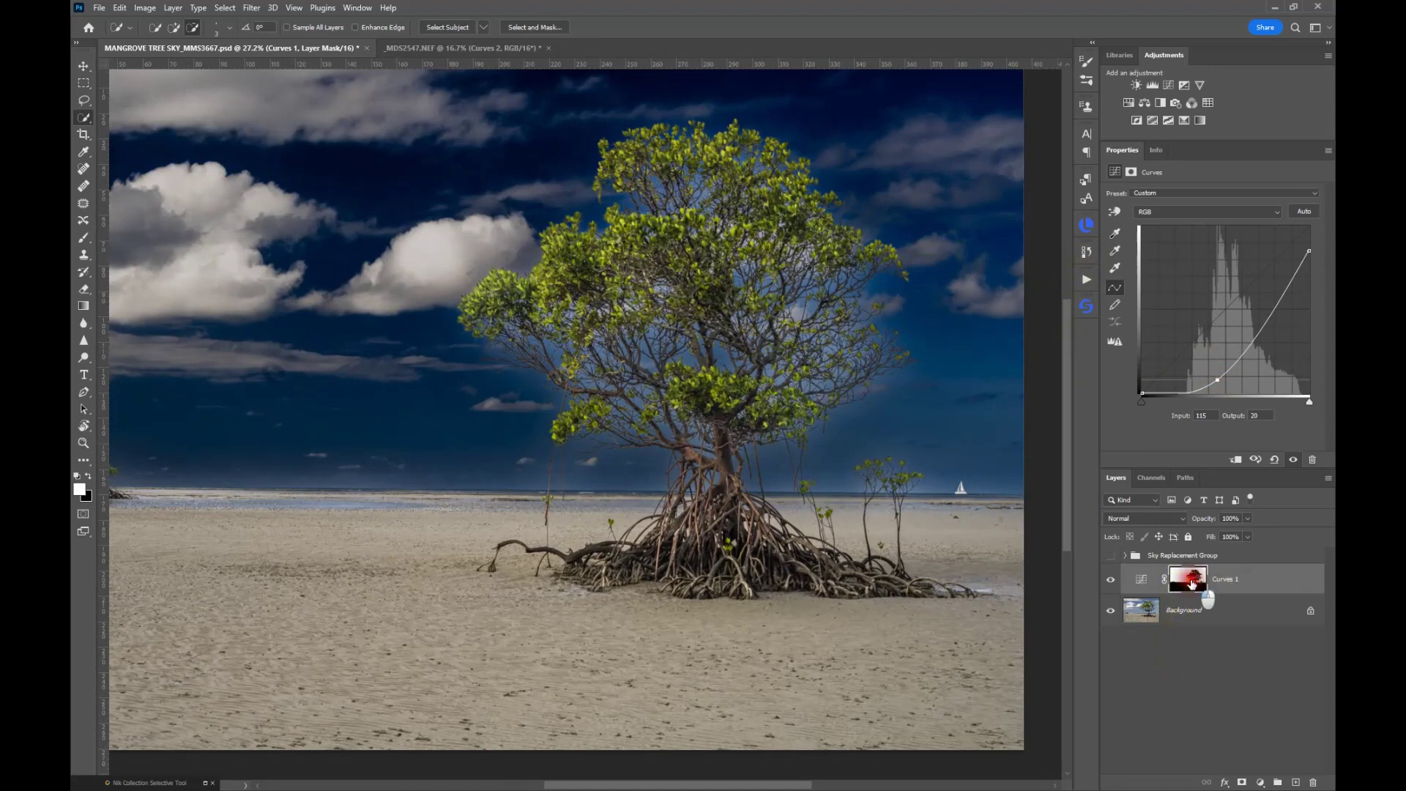
alt+click(1191, 582)
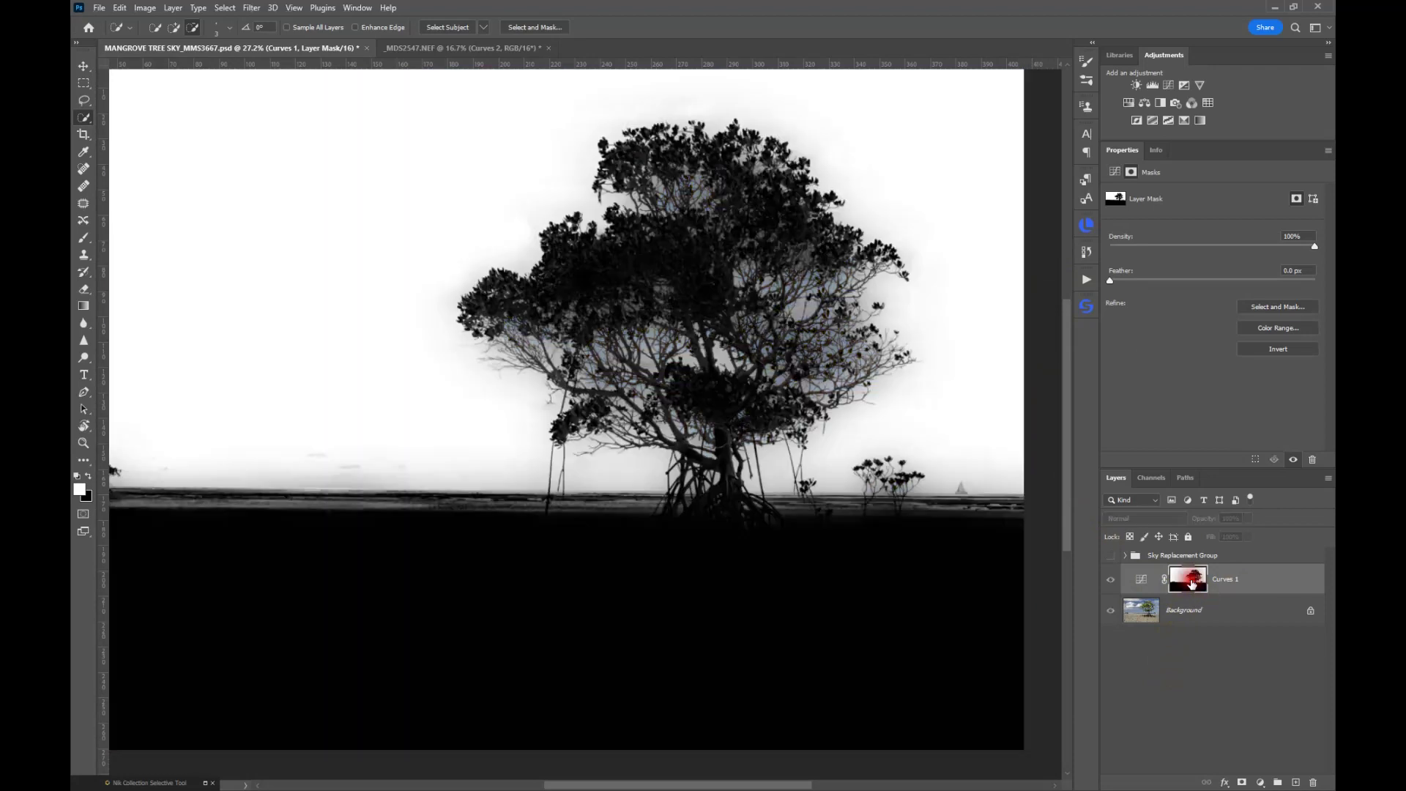
scroll(809, 290, up, 2)
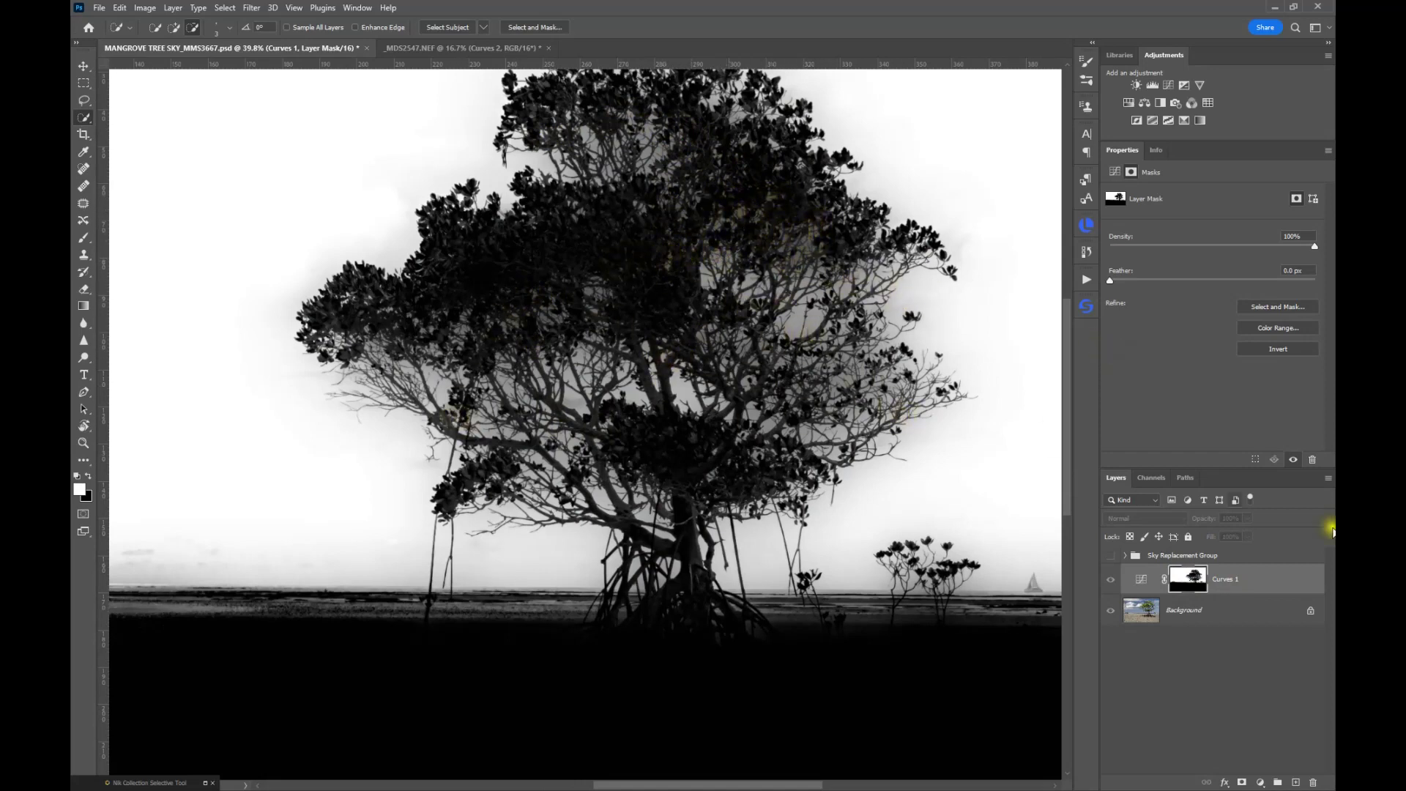
alt+click(1190, 582)
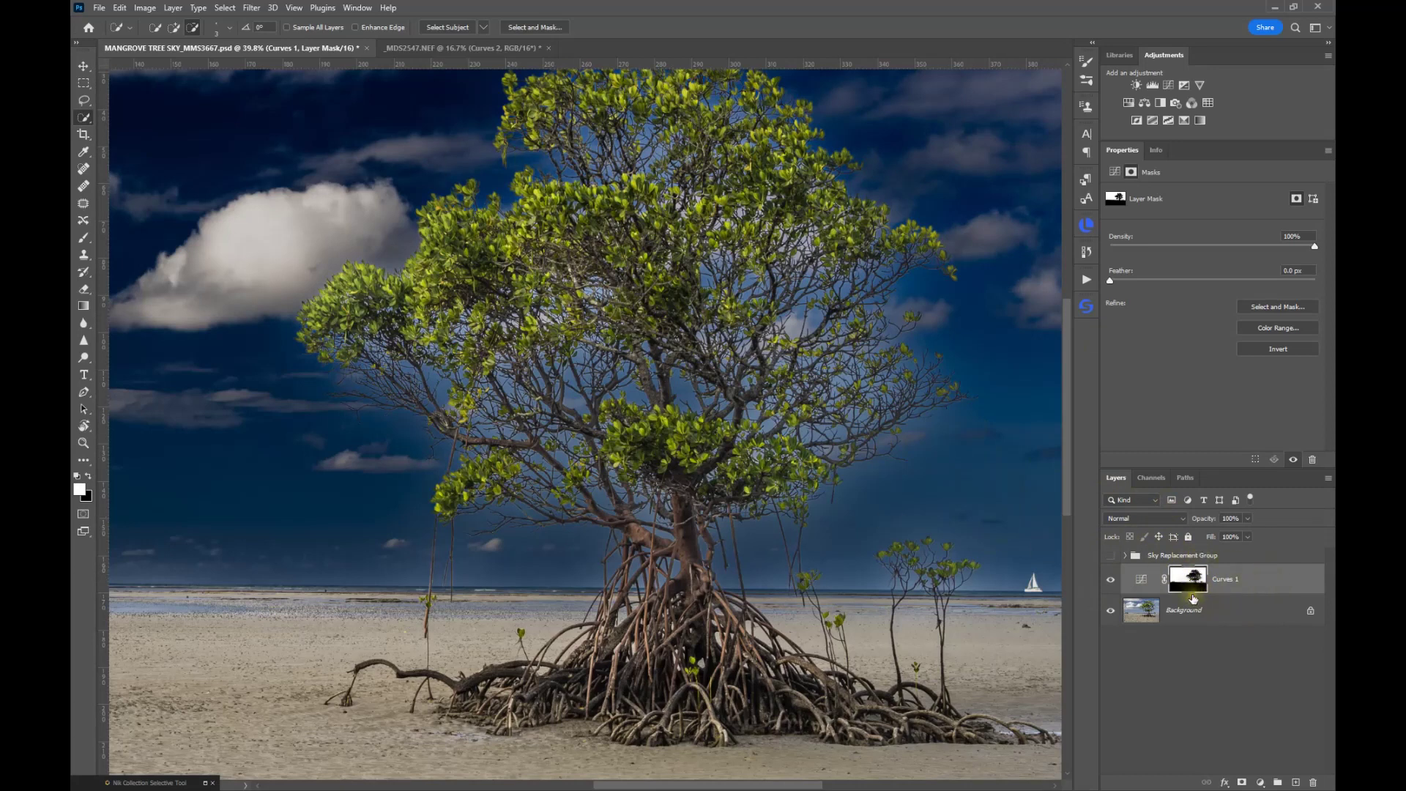
Step: Load the Curves 1 mask as a selection and make the Background layer active
right_click(1197, 584)
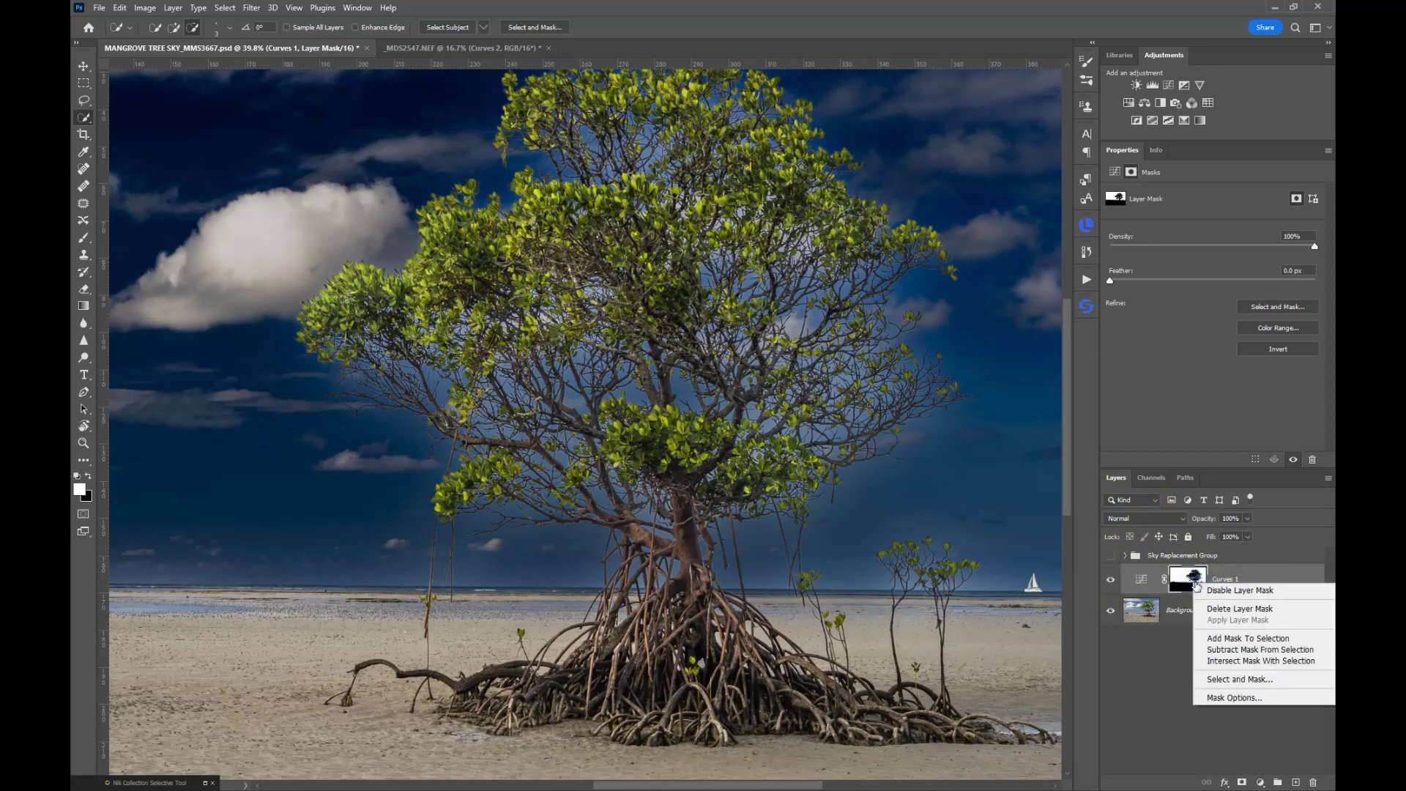
click(1219, 642)
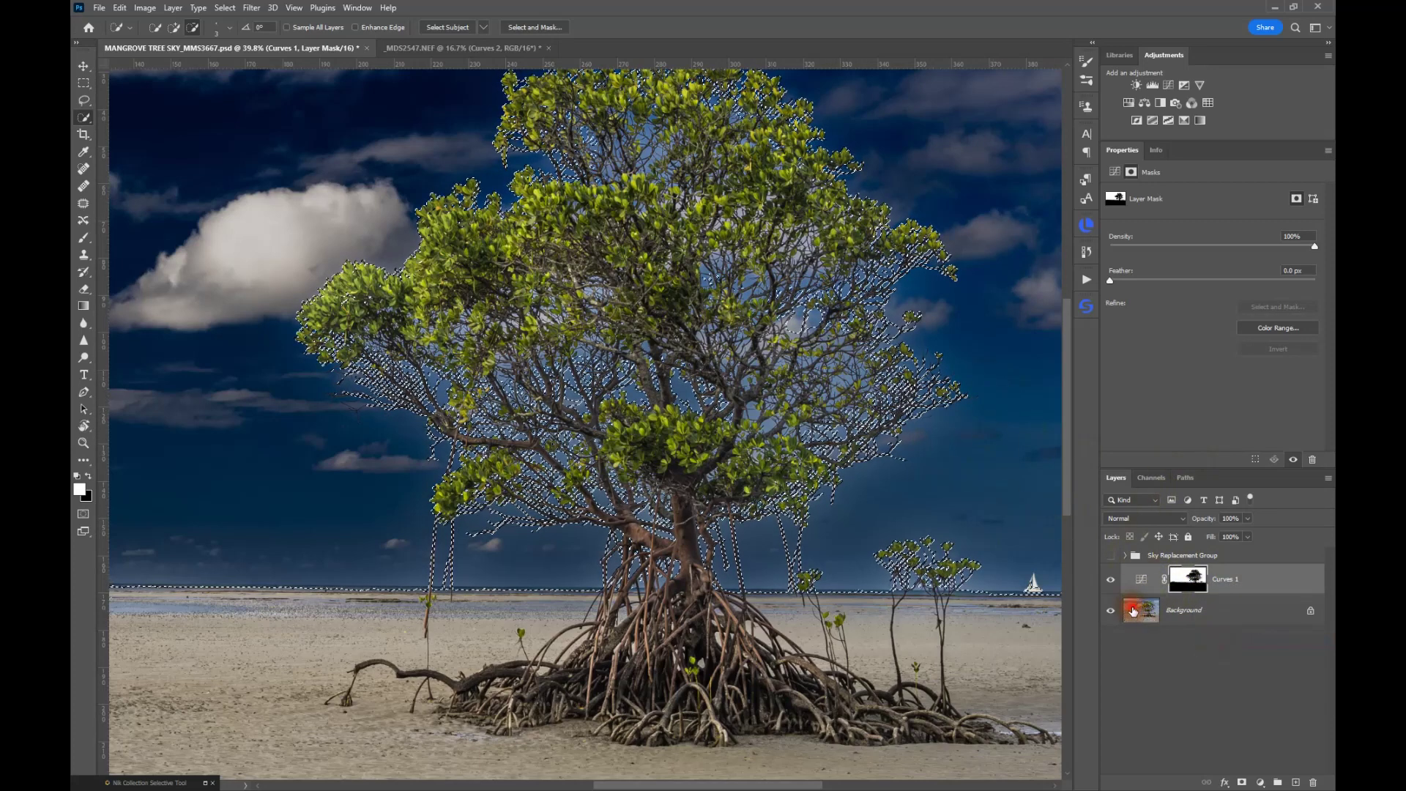
click(1146, 613)
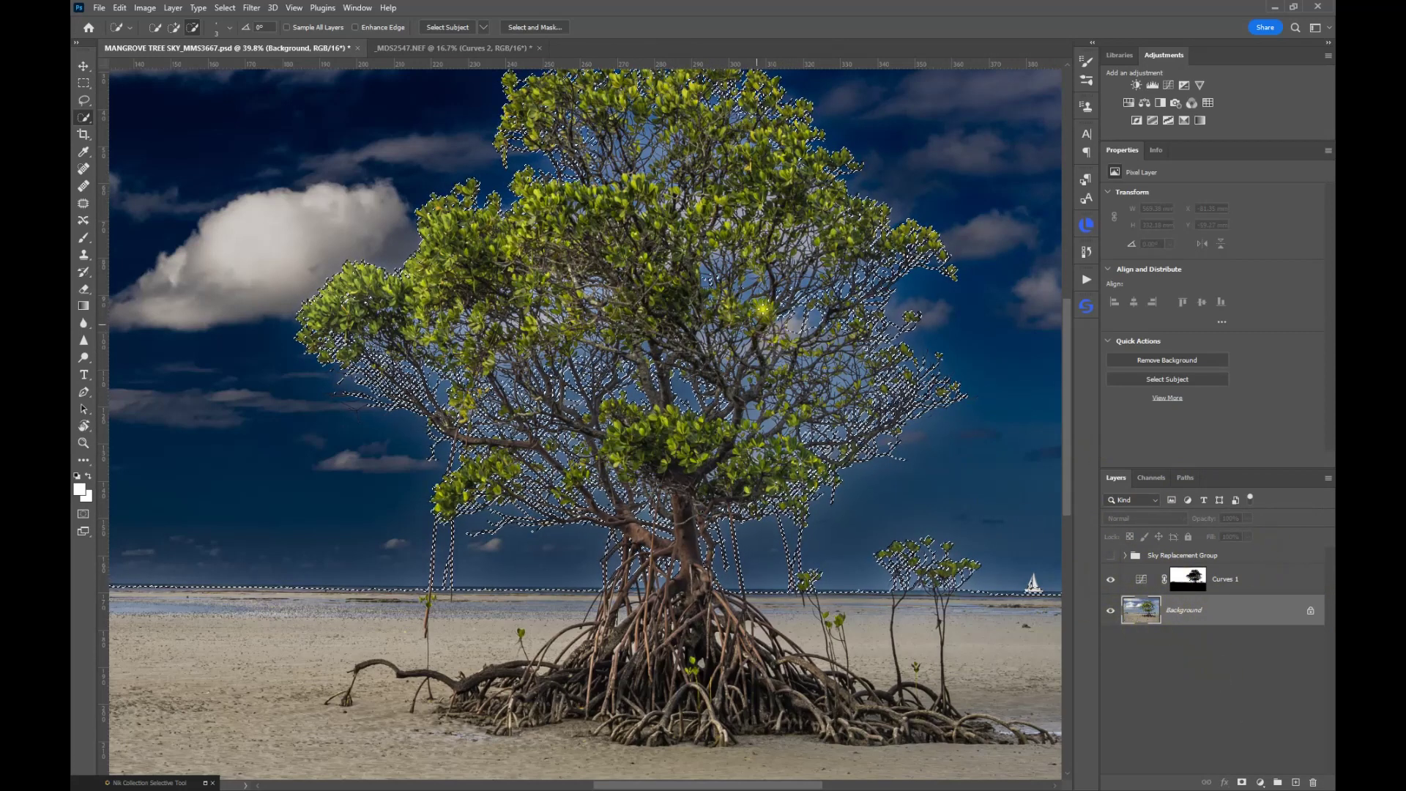
scroll(785, 304, up, 4)
Step: Try adding the sky gaps between the branches with the Quick Selection tool in add mode, and clear the selection
click(84, 115)
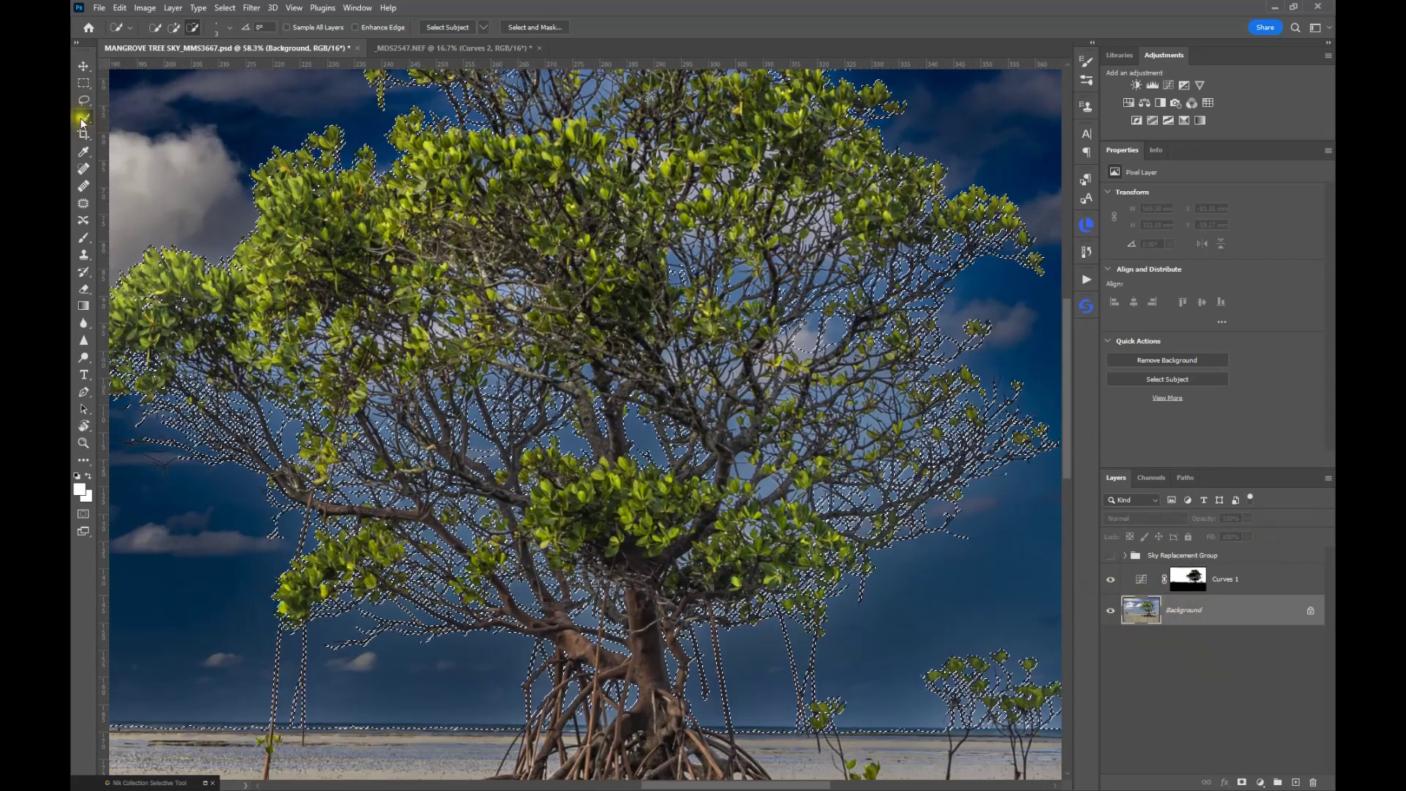
click(175, 29)
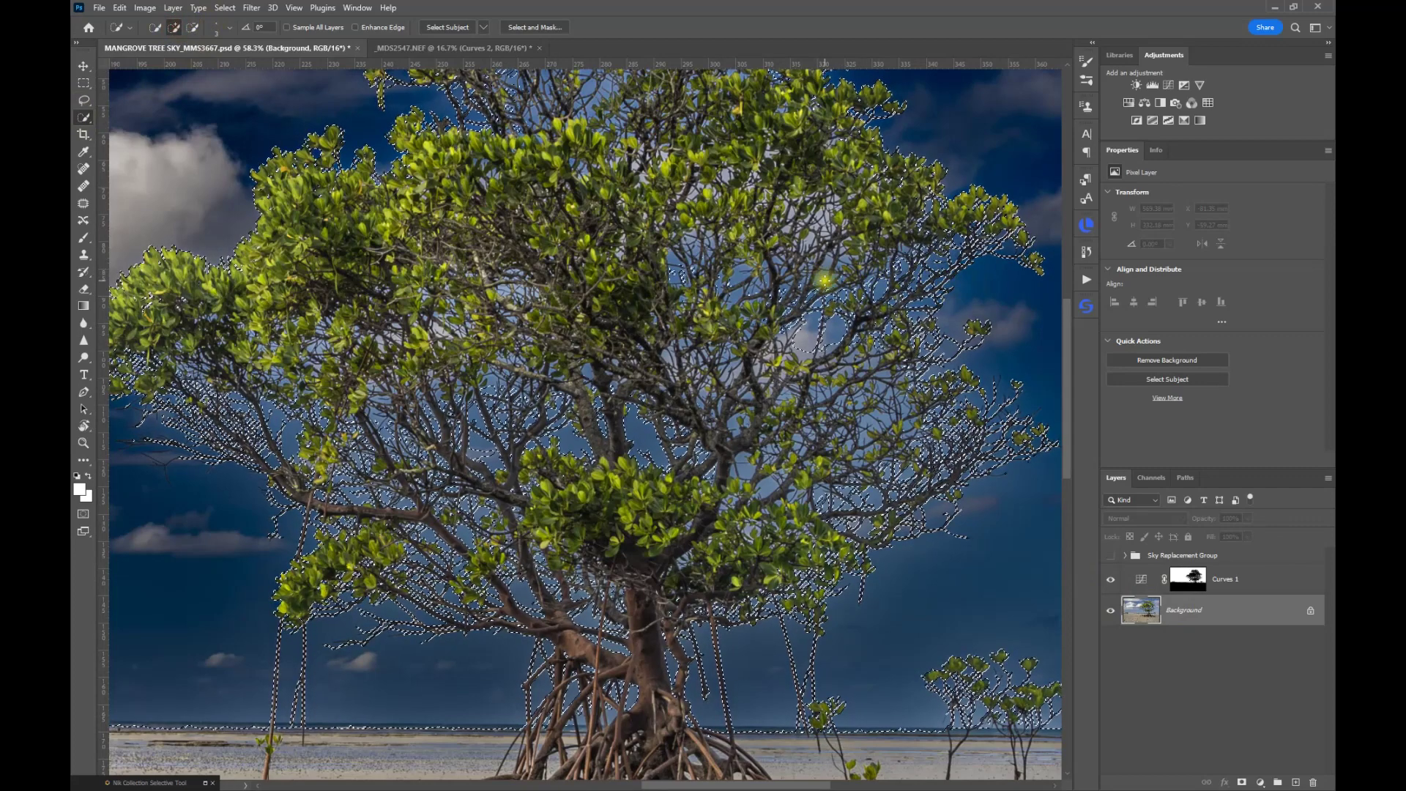
click(821, 277)
click(742, 276)
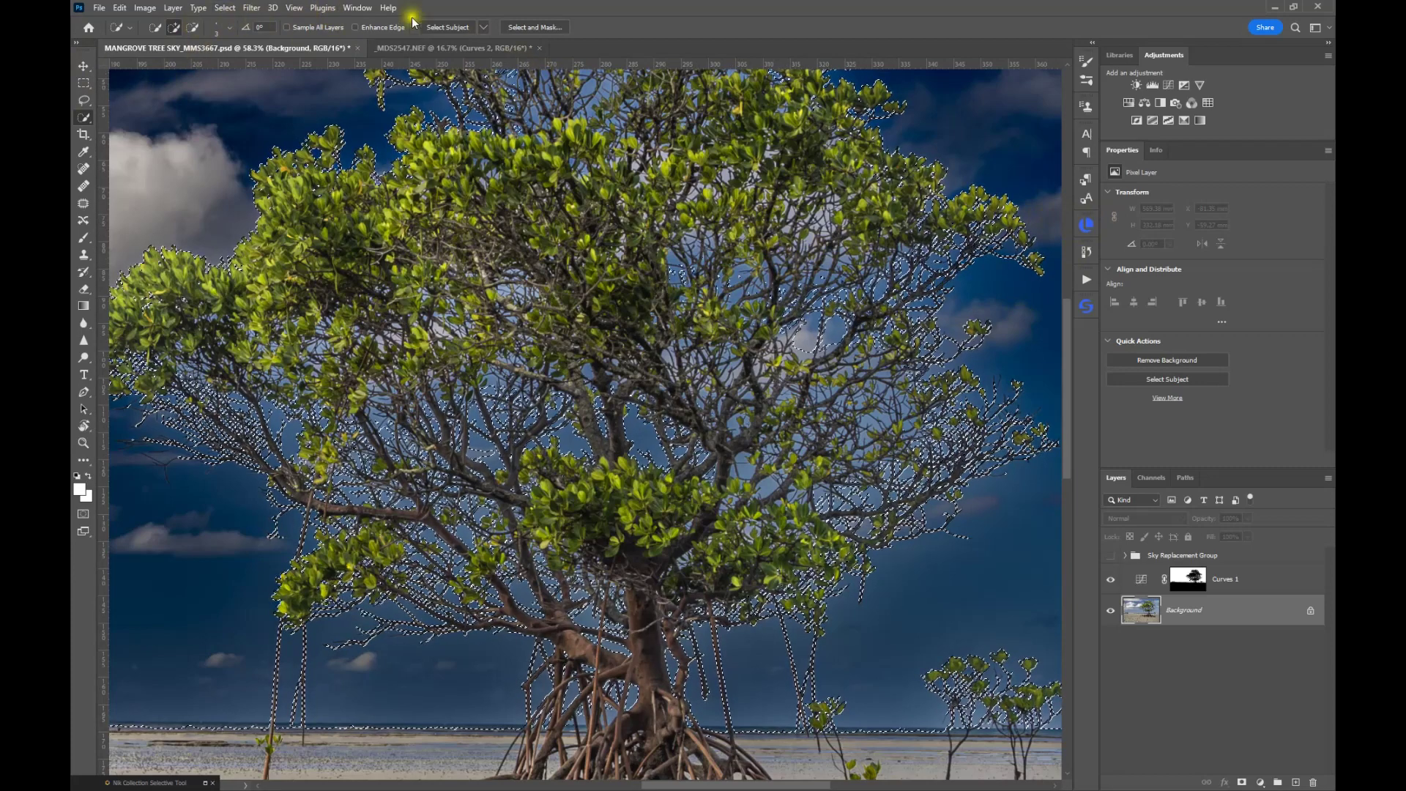
click(219, 9)
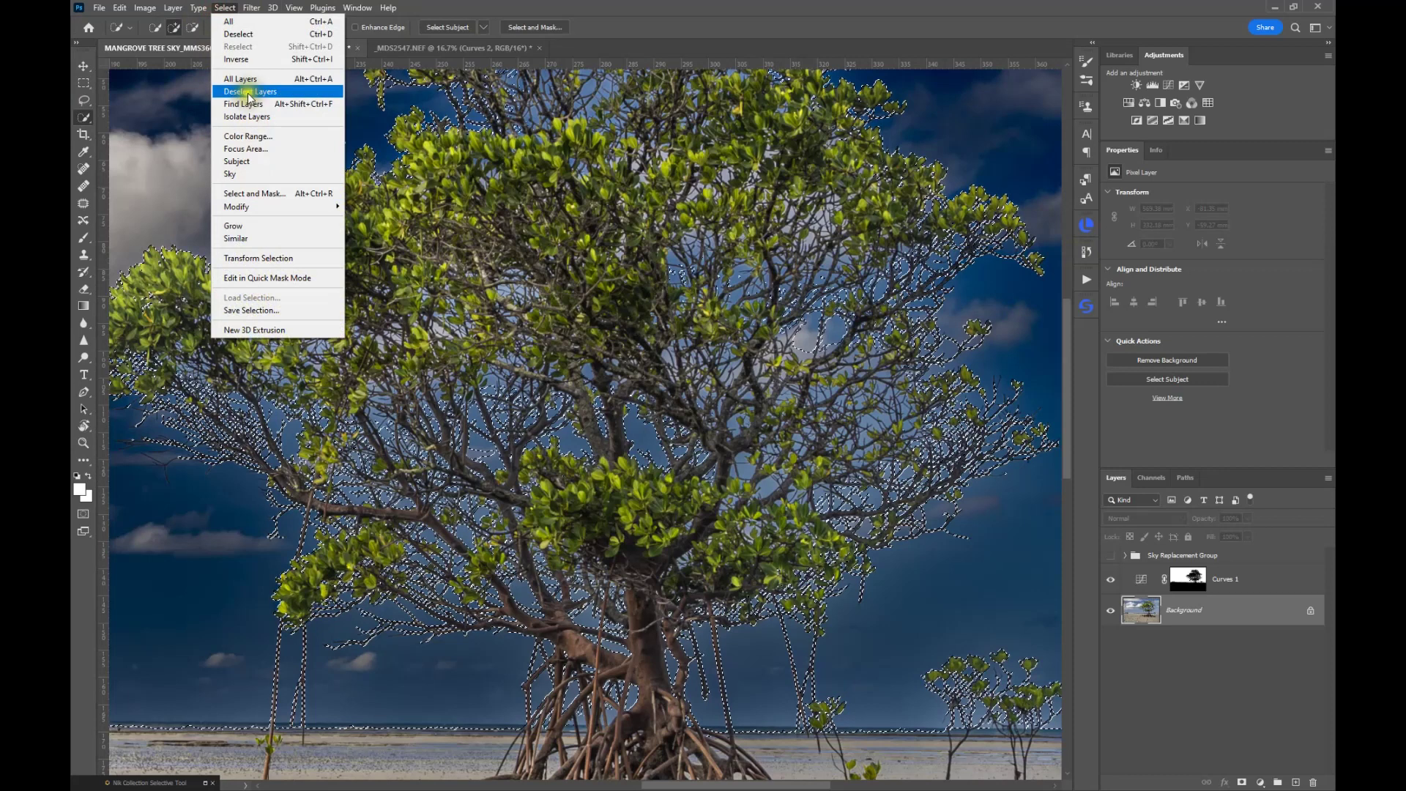
click(249, 35)
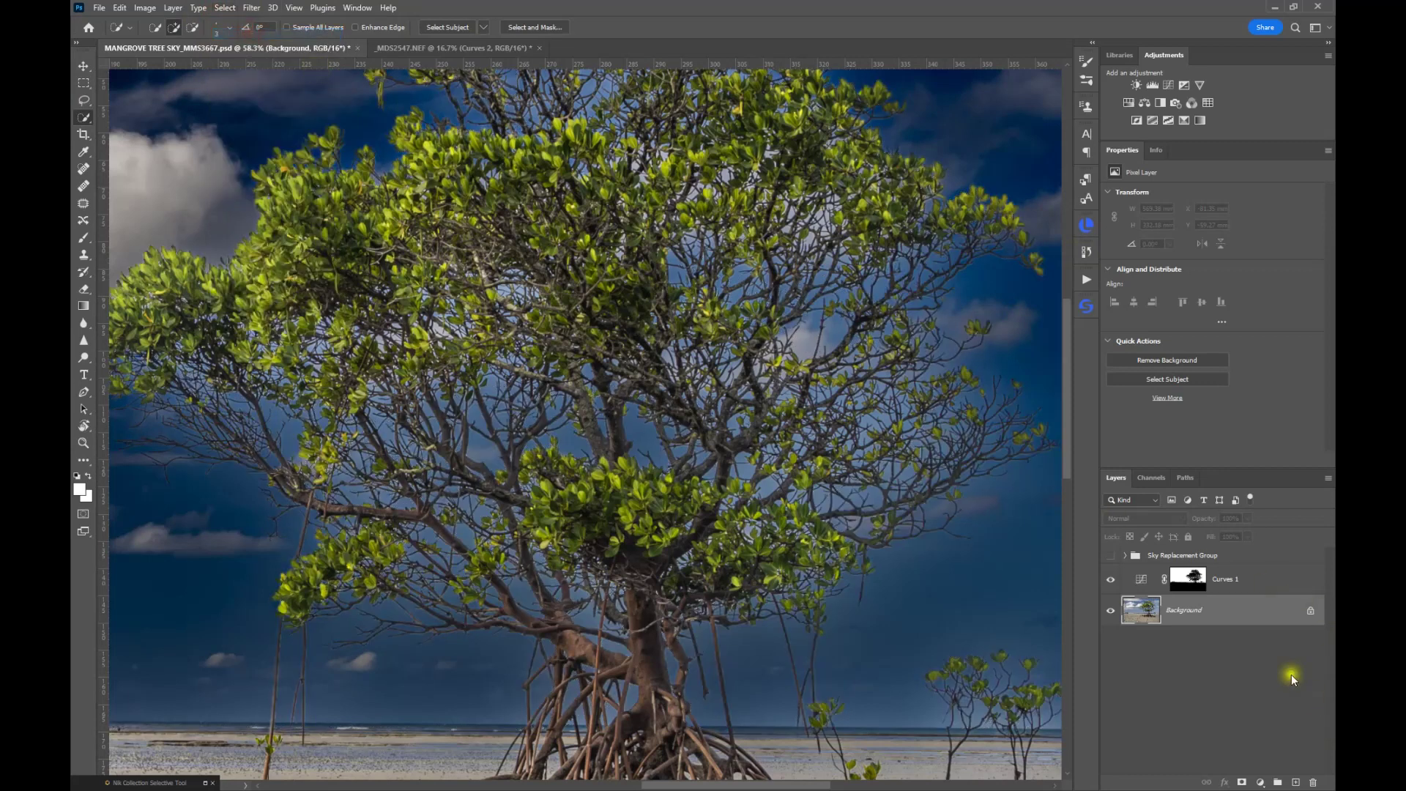
Step: Display the Curves 1 layer mask on its own and examine the grey areas among the branches and across the sky
click(1198, 586)
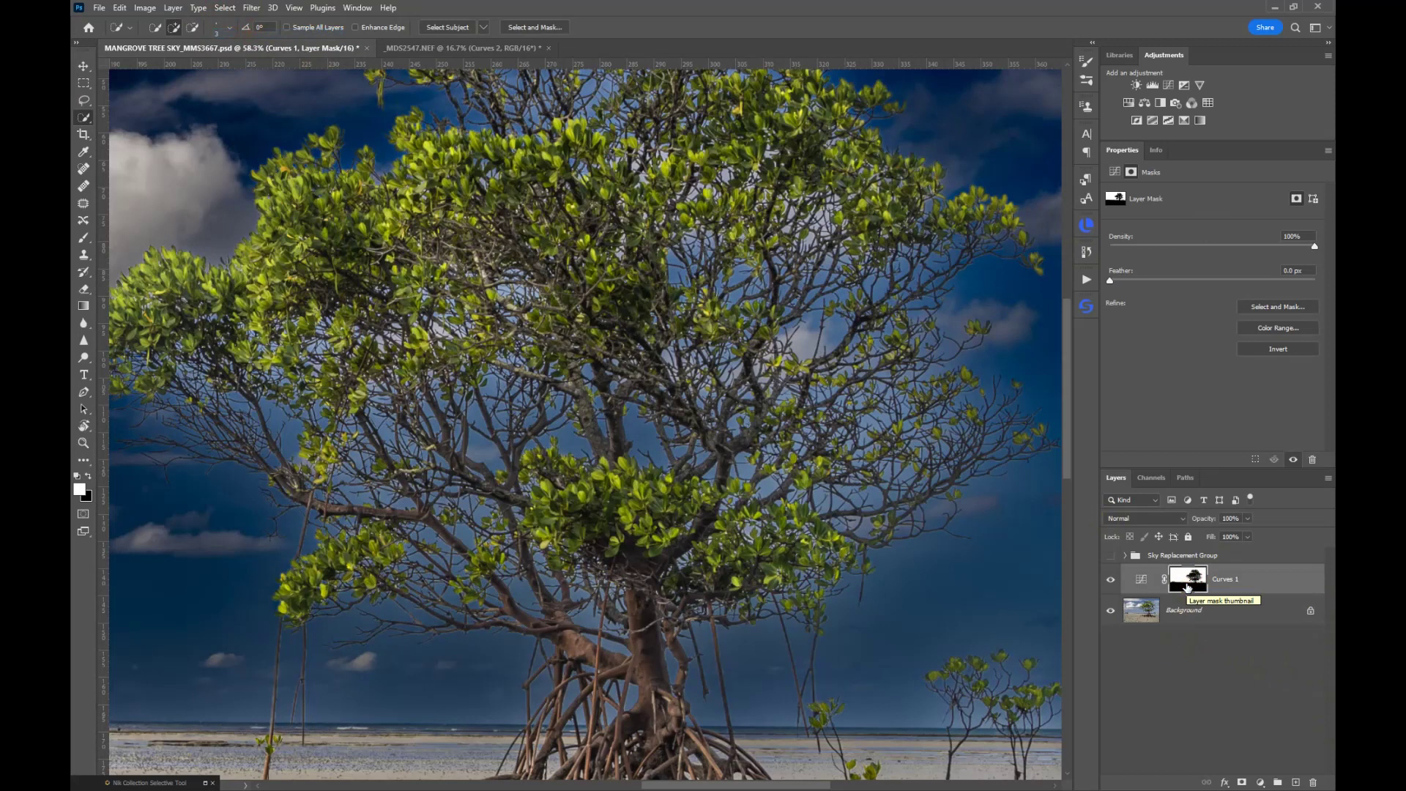
click(1189, 586)
alt+click(1188, 580)
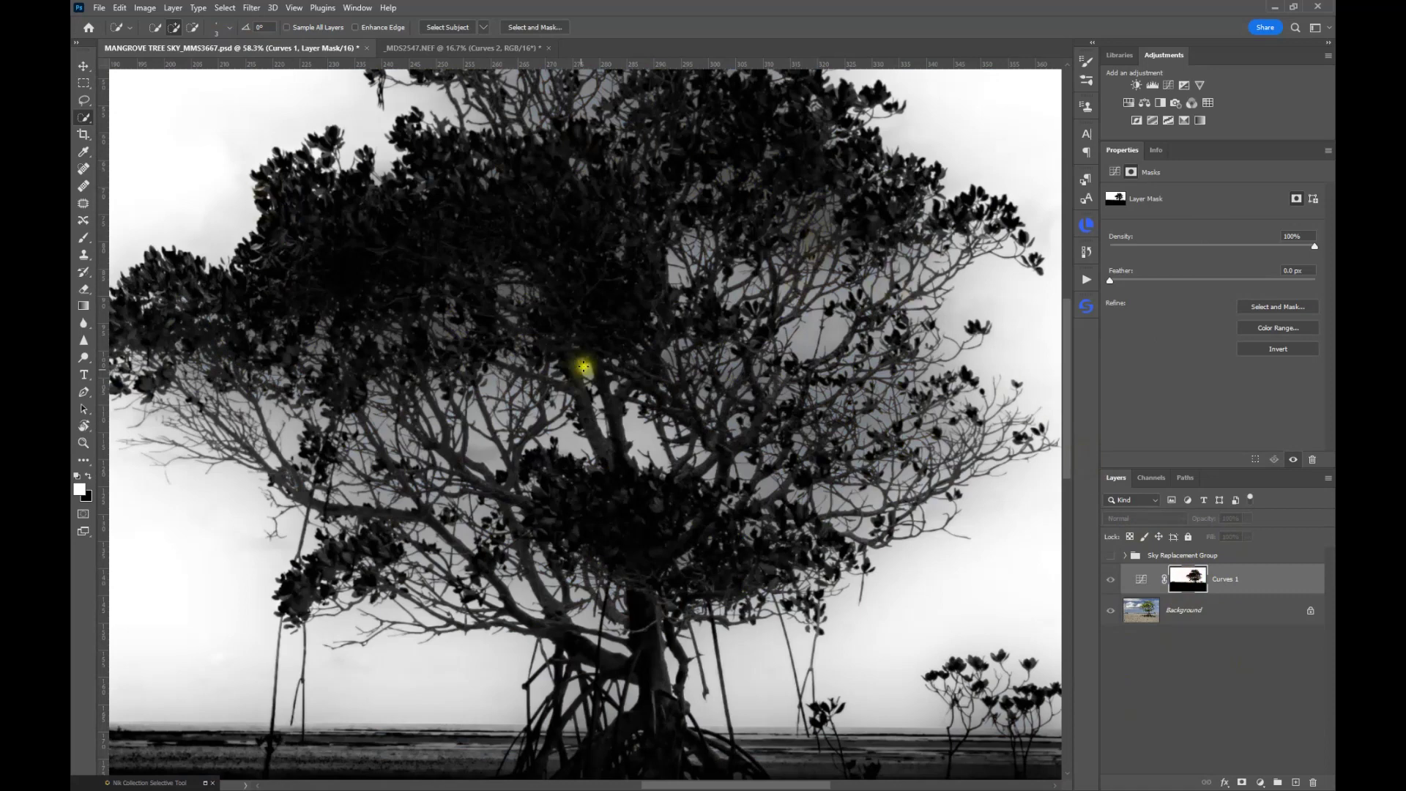
scroll(615, 344, down, 2)
drag(656, 213, 654, 320)
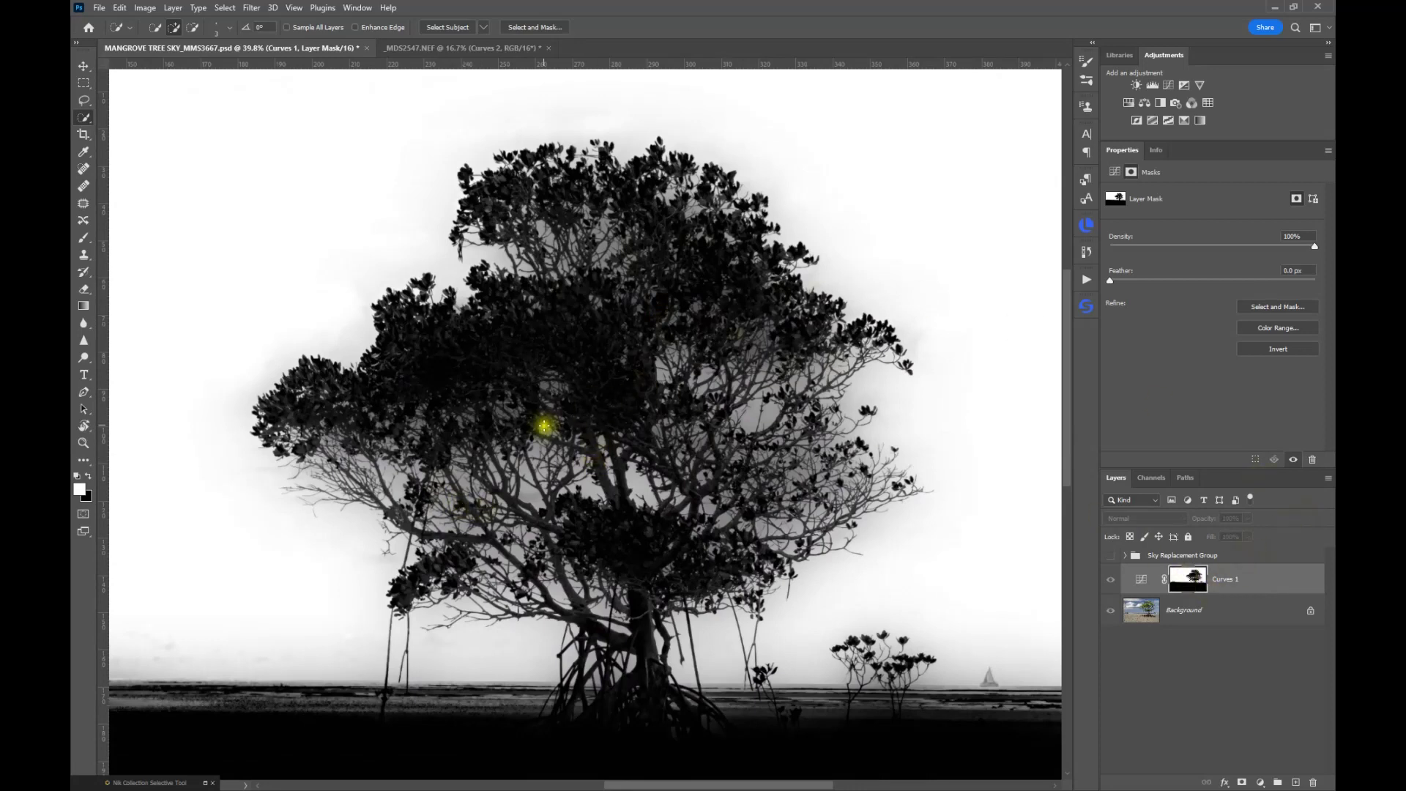
scroll(557, 425, down, 2)
drag(521, 440, 592, 414)
scroll(592, 414, down, 1)
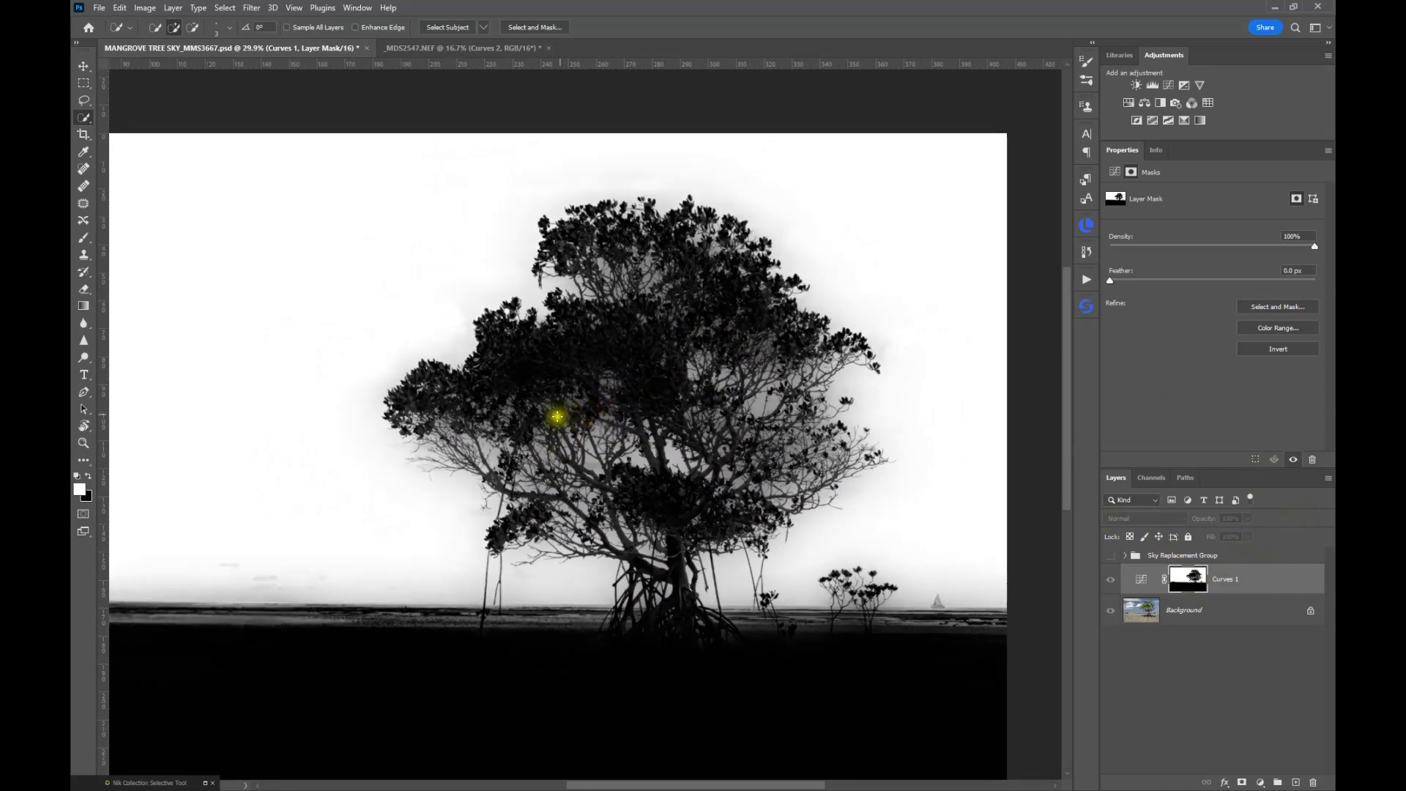
drag(596, 389, 632, 383)
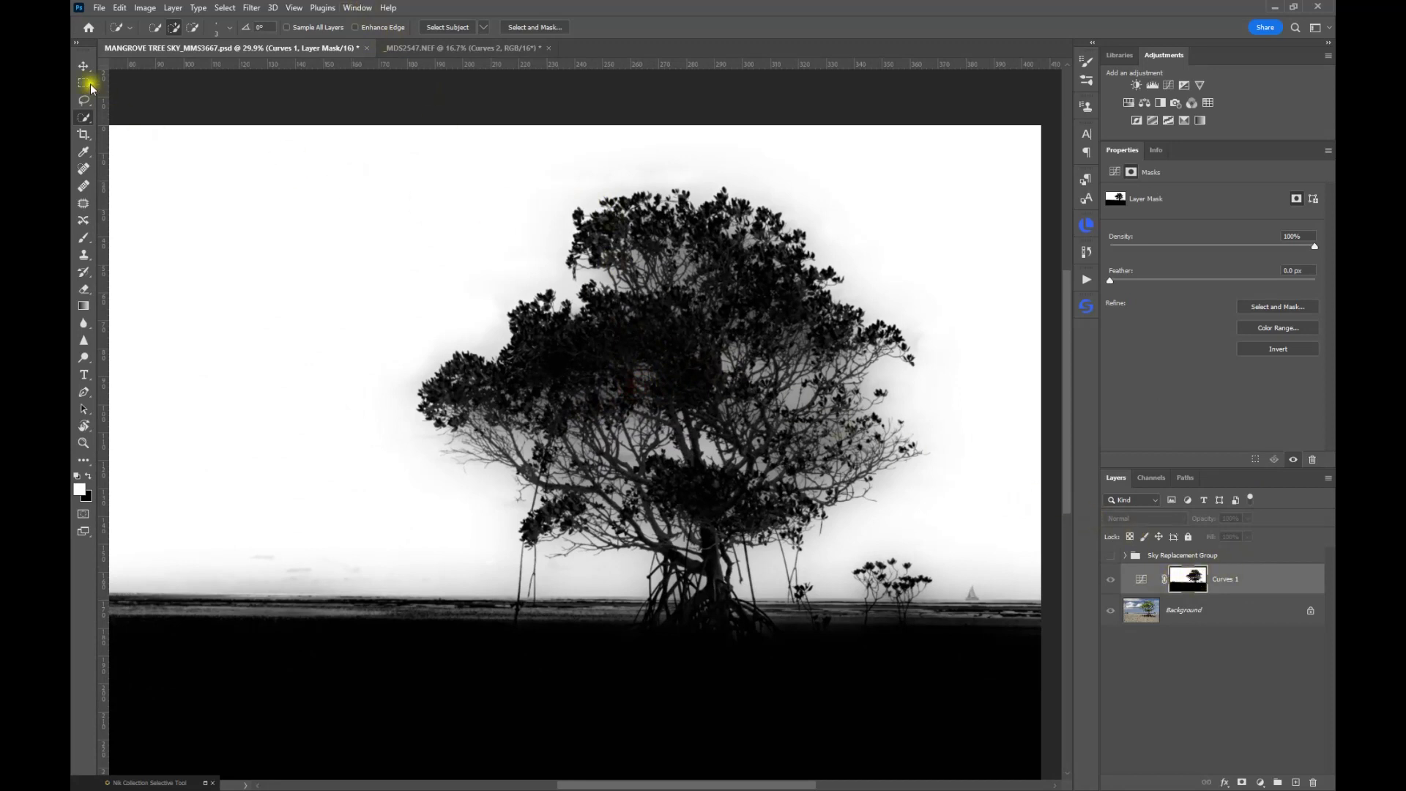
Step: Apply Levels to the Curves 1 mask with the white input level set to 195
click(145, 8)
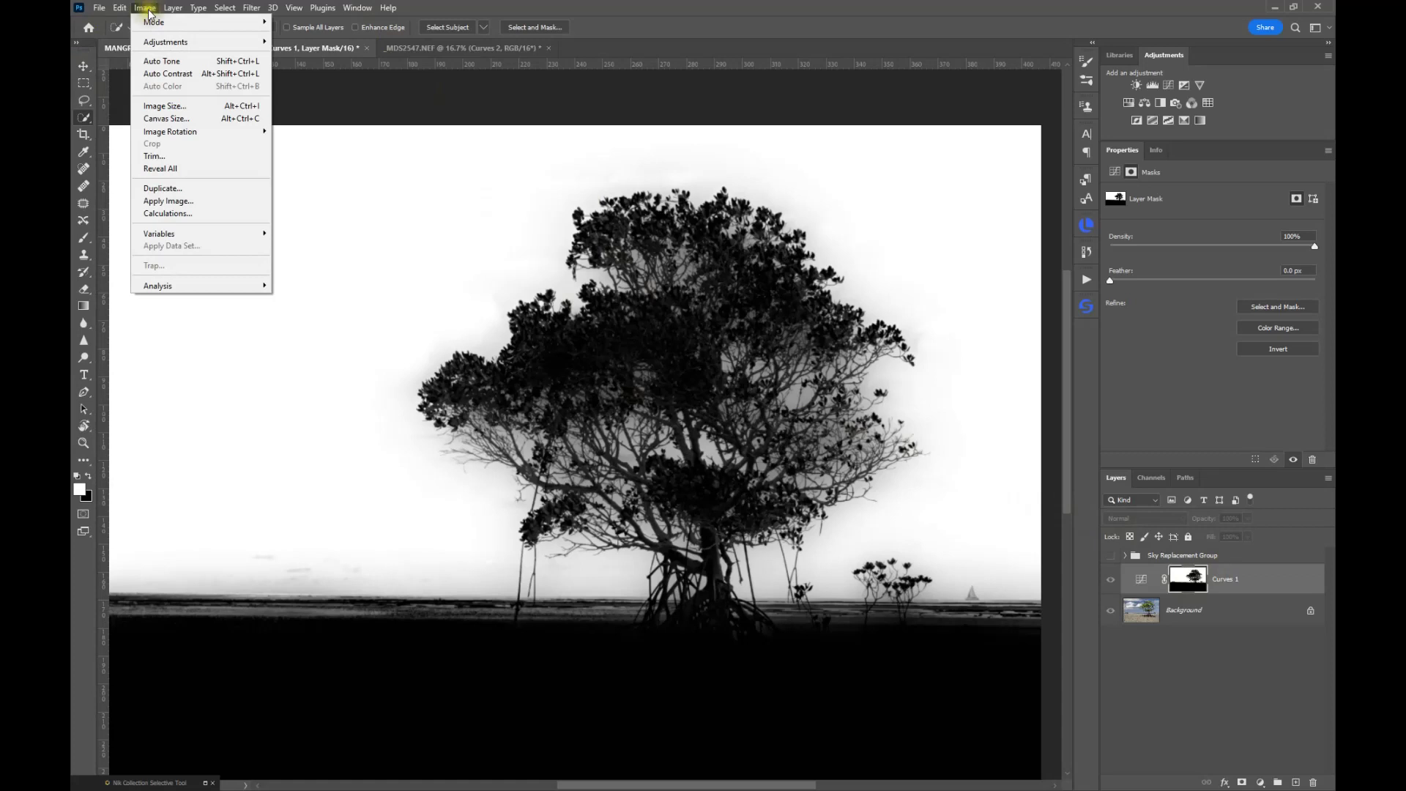
mouse_move(156, 42)
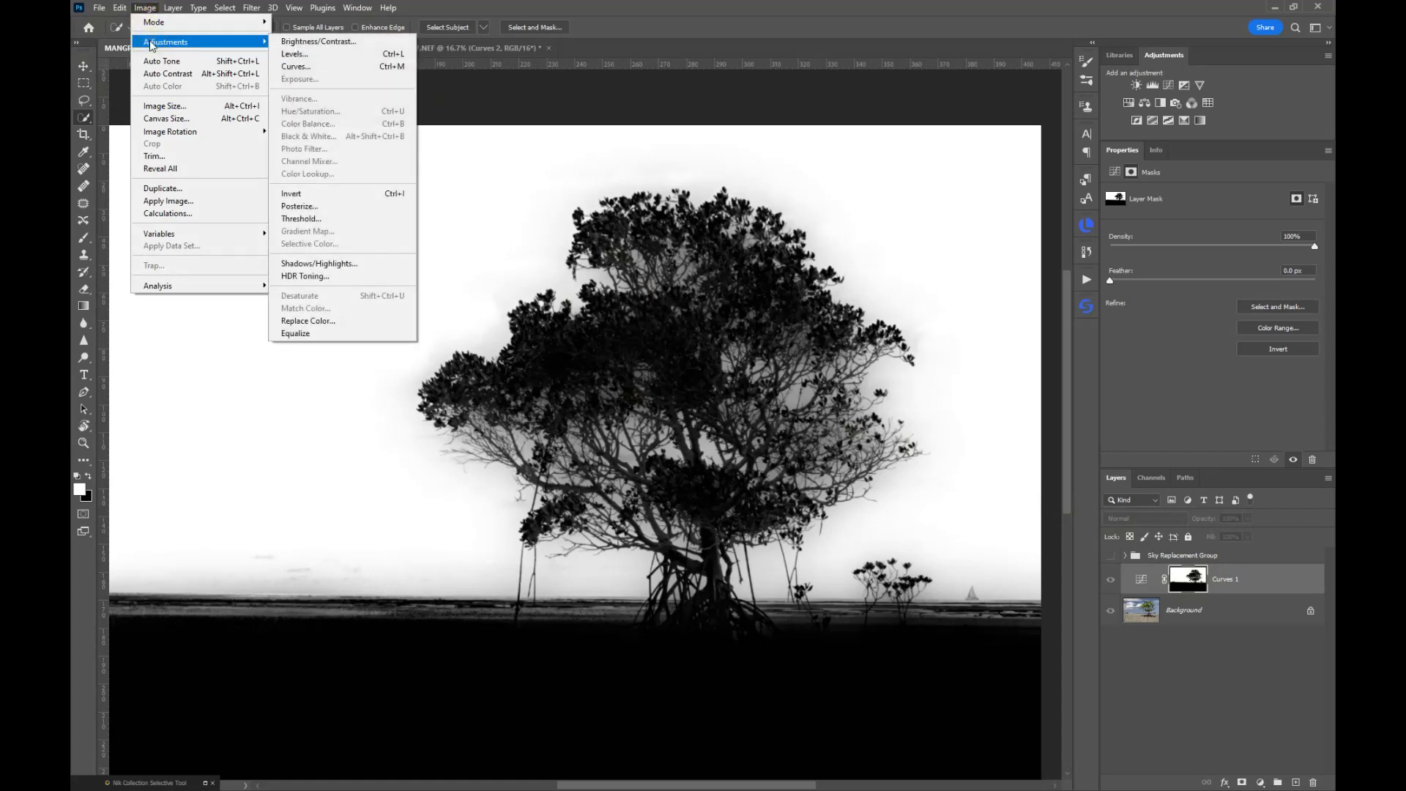
click(317, 58)
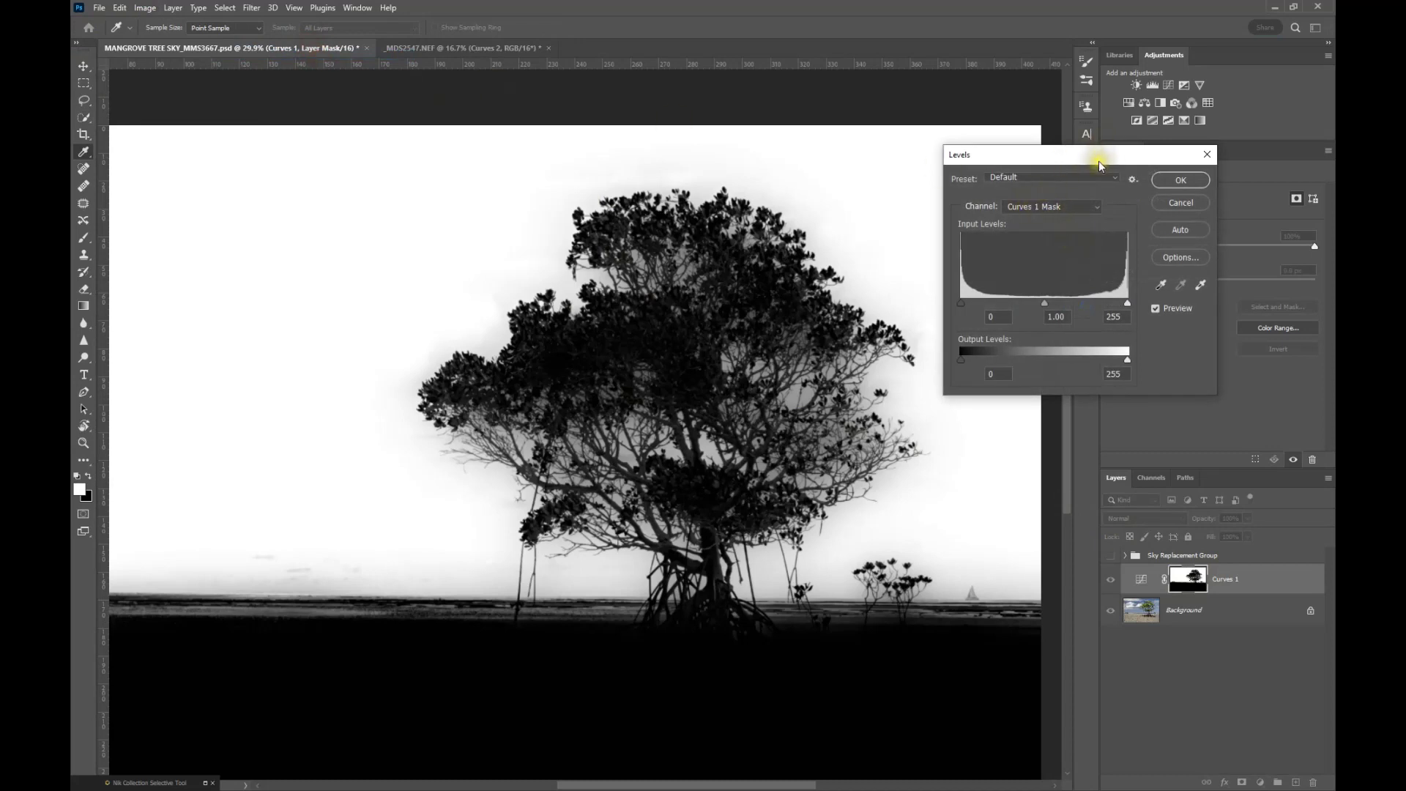
drag(1099, 161, 1140, 130)
drag(1171, 277, 1148, 278)
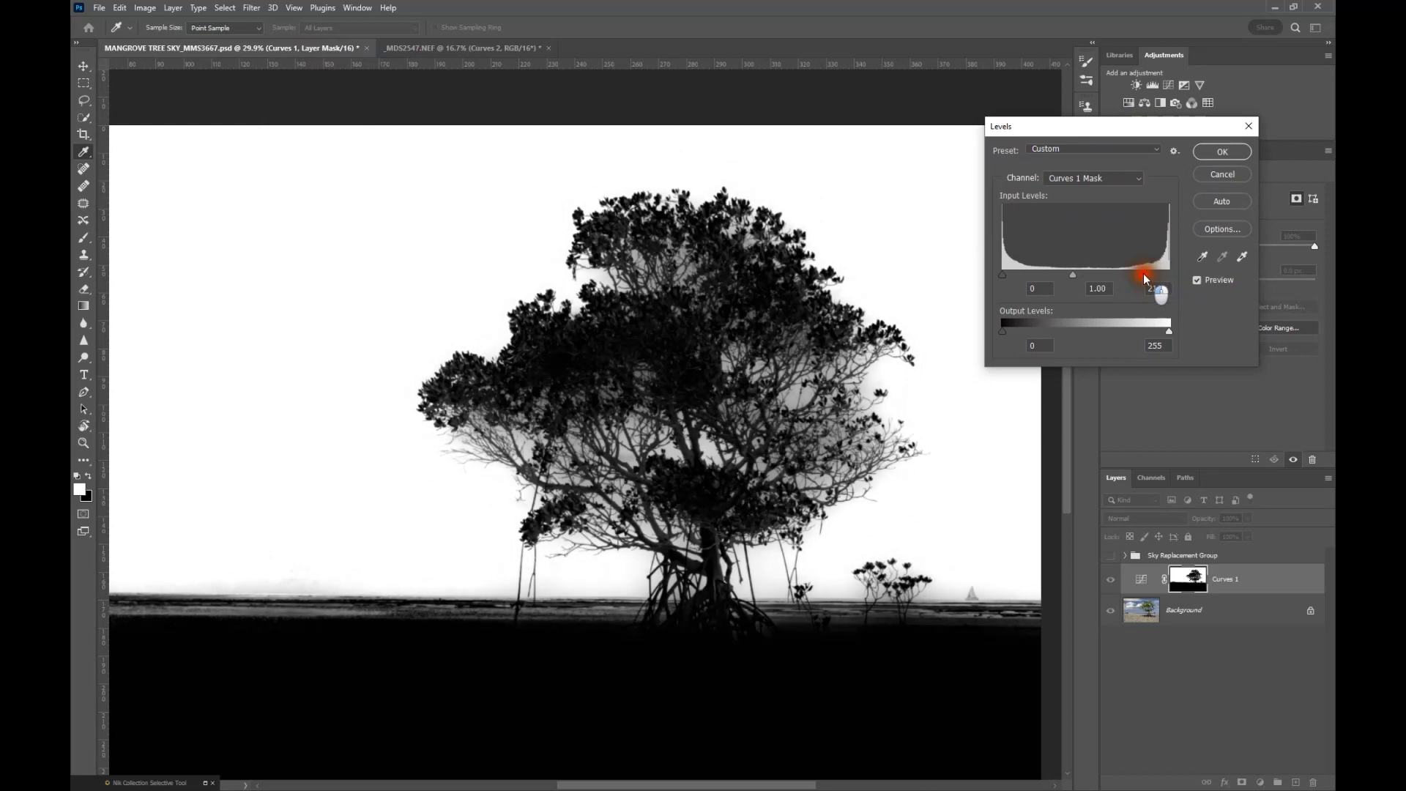
drag(1128, 281, 1116, 282)
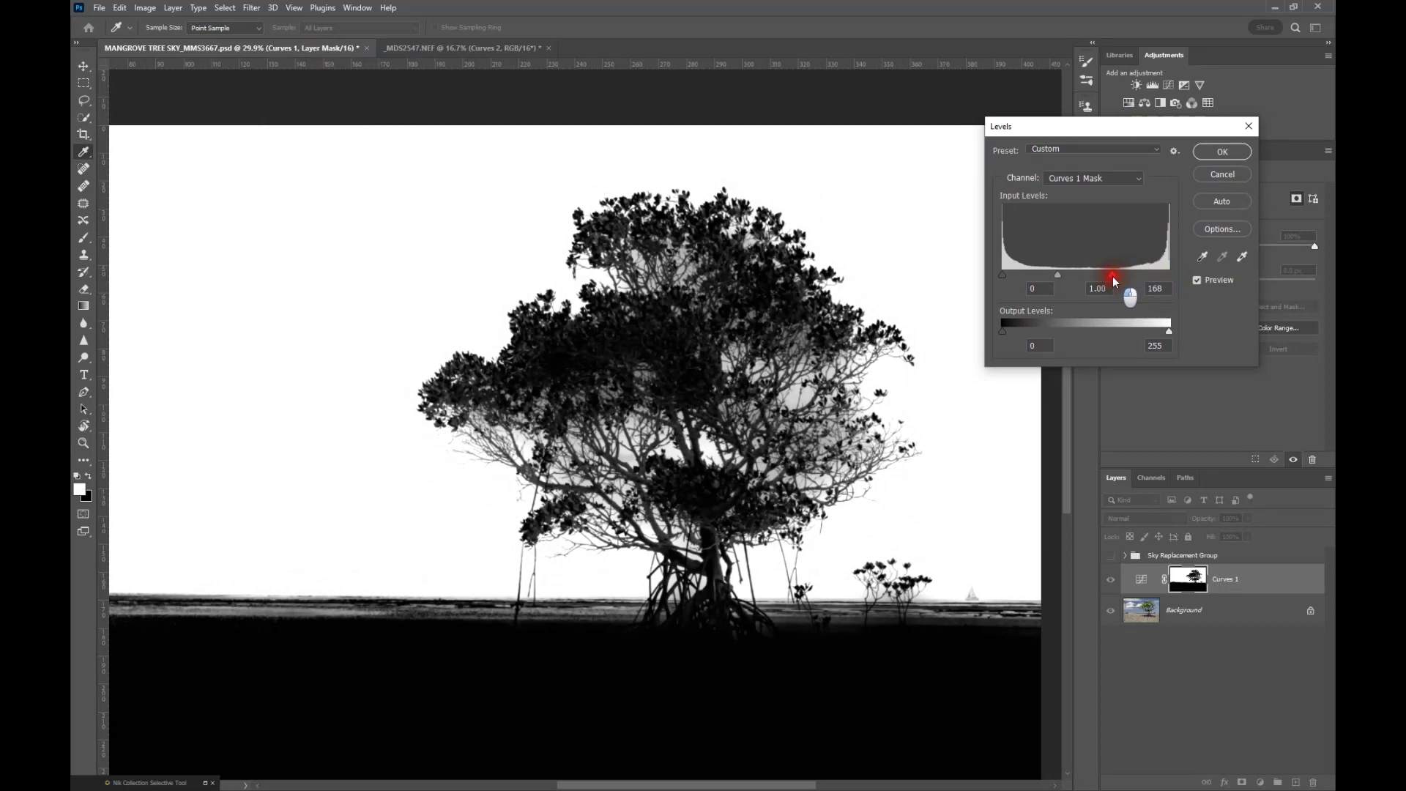
mouse_move(1113, 280)
mouse_down()
mouse_move(1147, 275)
mouse_move(1115, 276)
mouse_up()
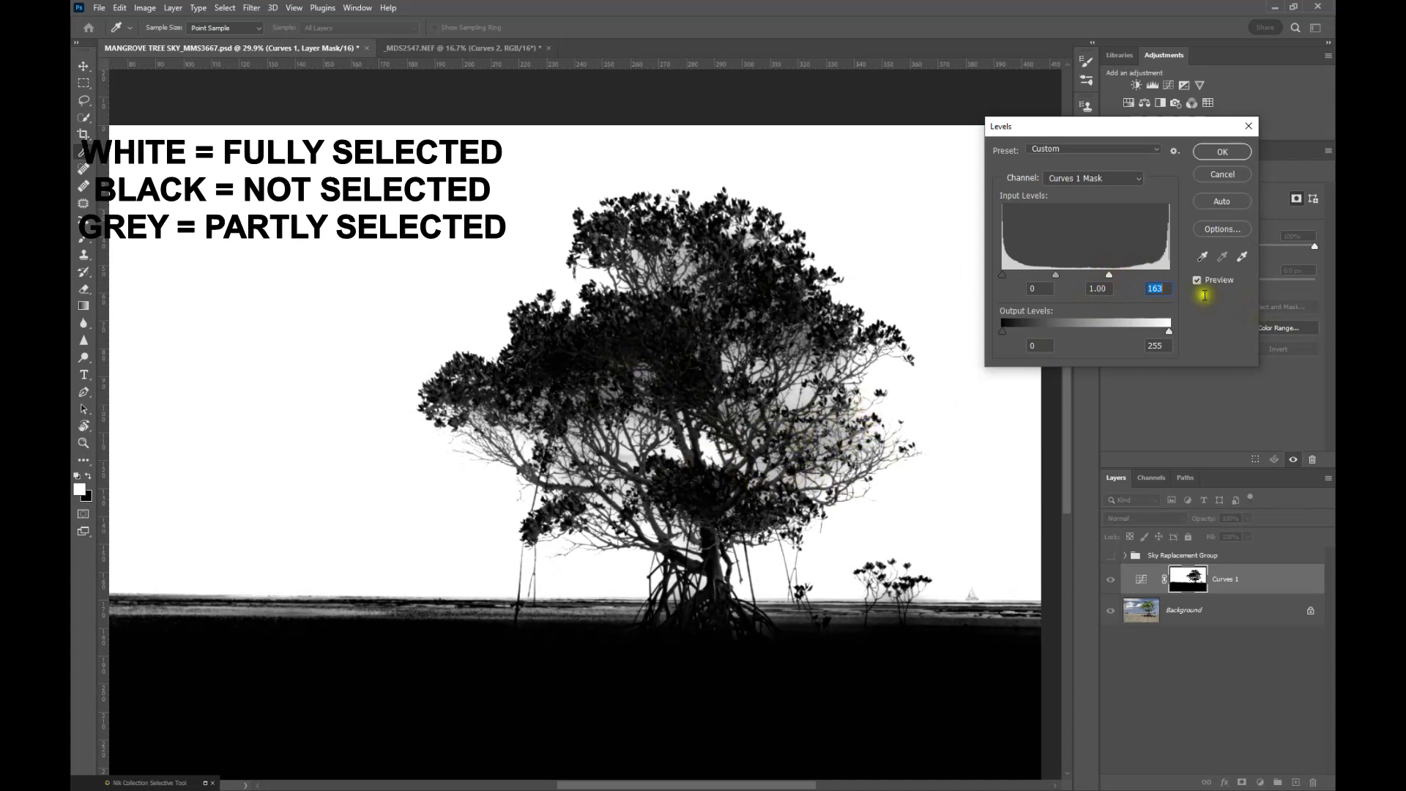
drag(1109, 275, 1055, 276)
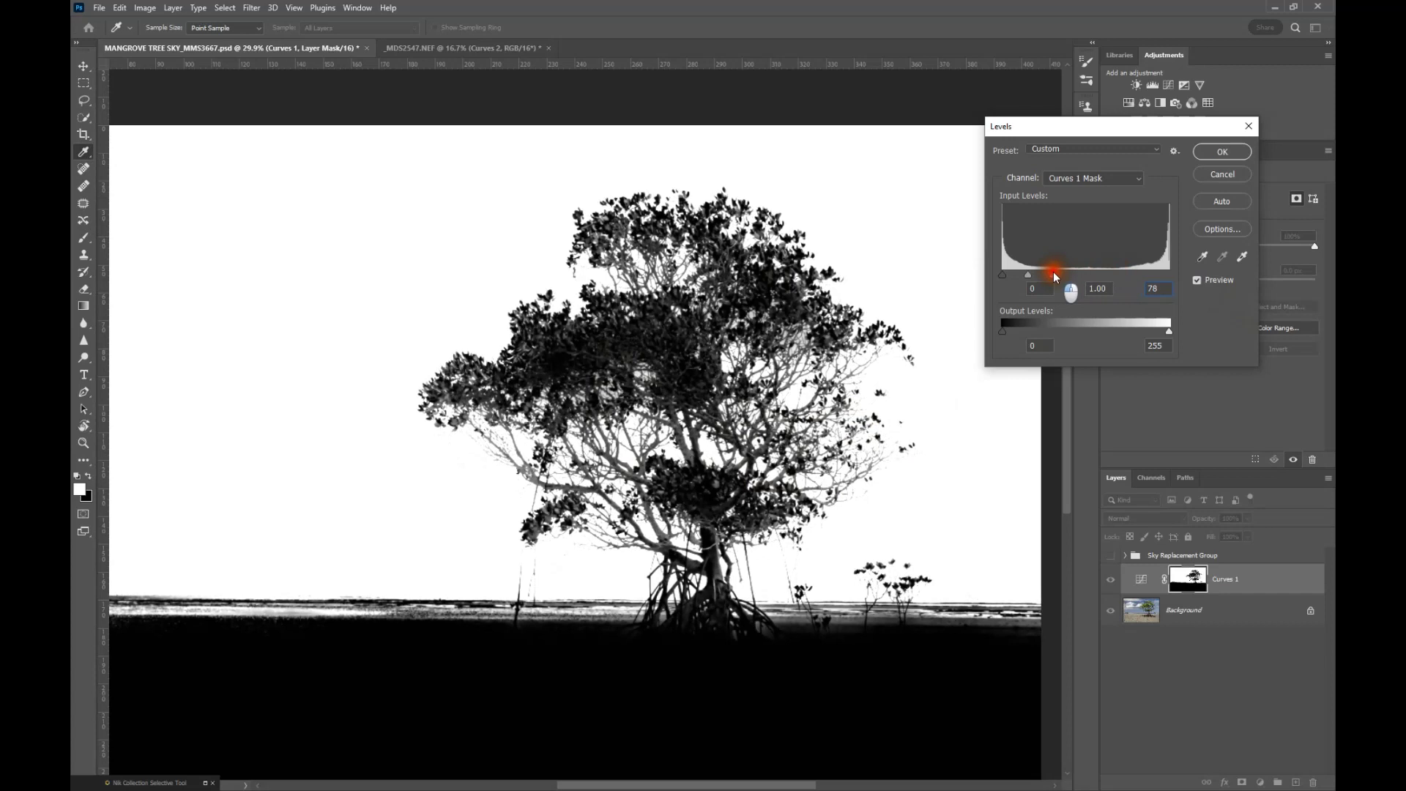
drag(1055, 276, 1130, 275)
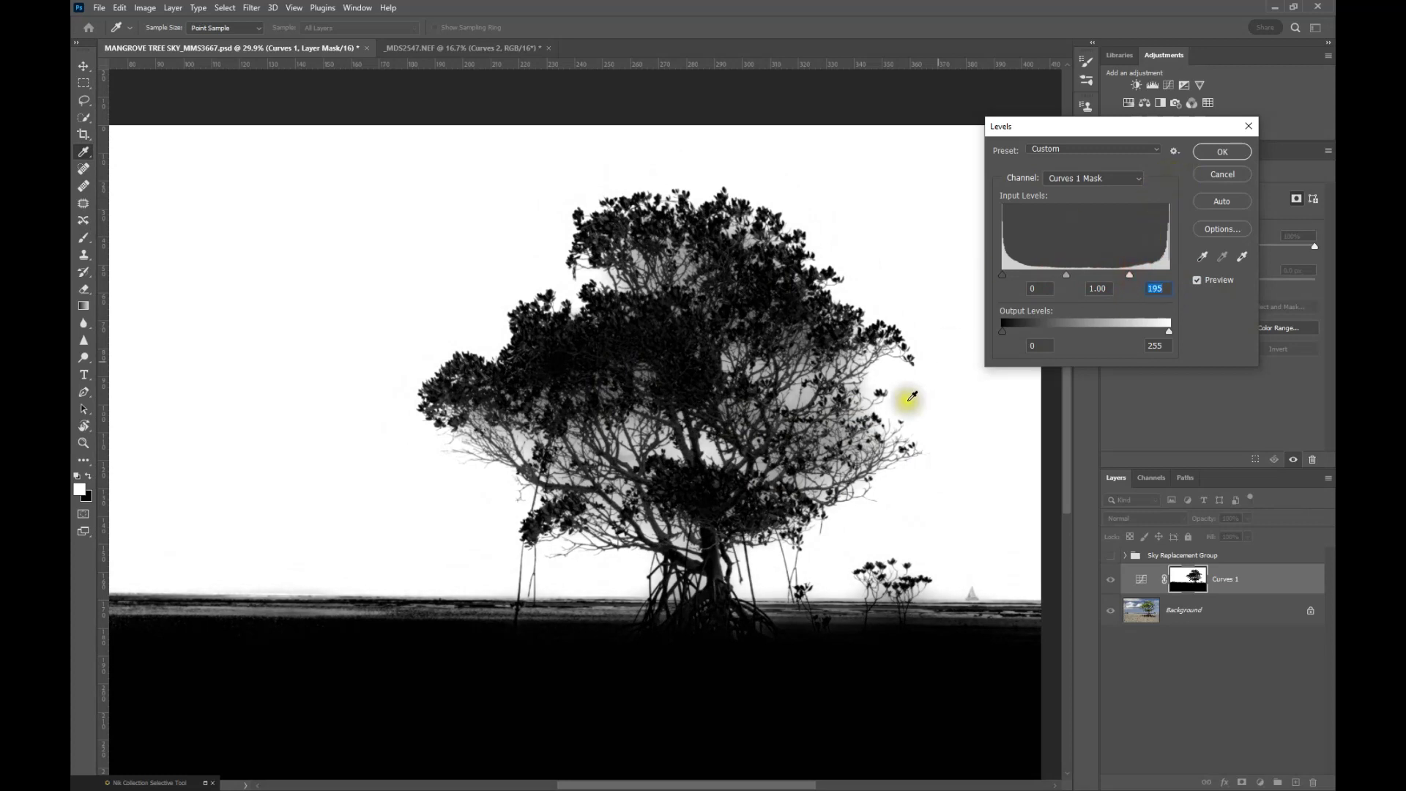
click(1224, 151)
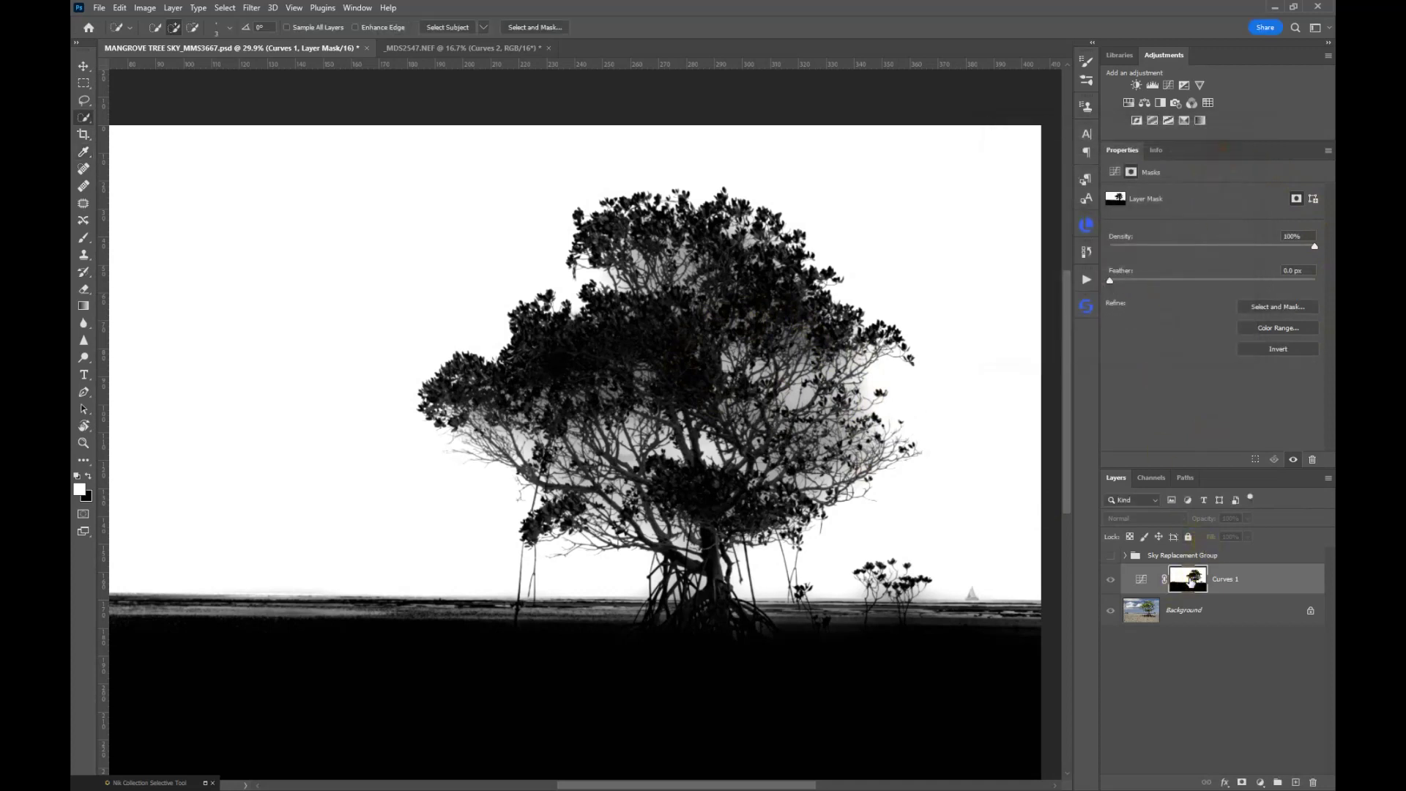
Step: Compare the photo with the Curves 1 layer hidden and shown, and raise its lower midtone curve point to lighten the sky
alt+click(1190, 580)
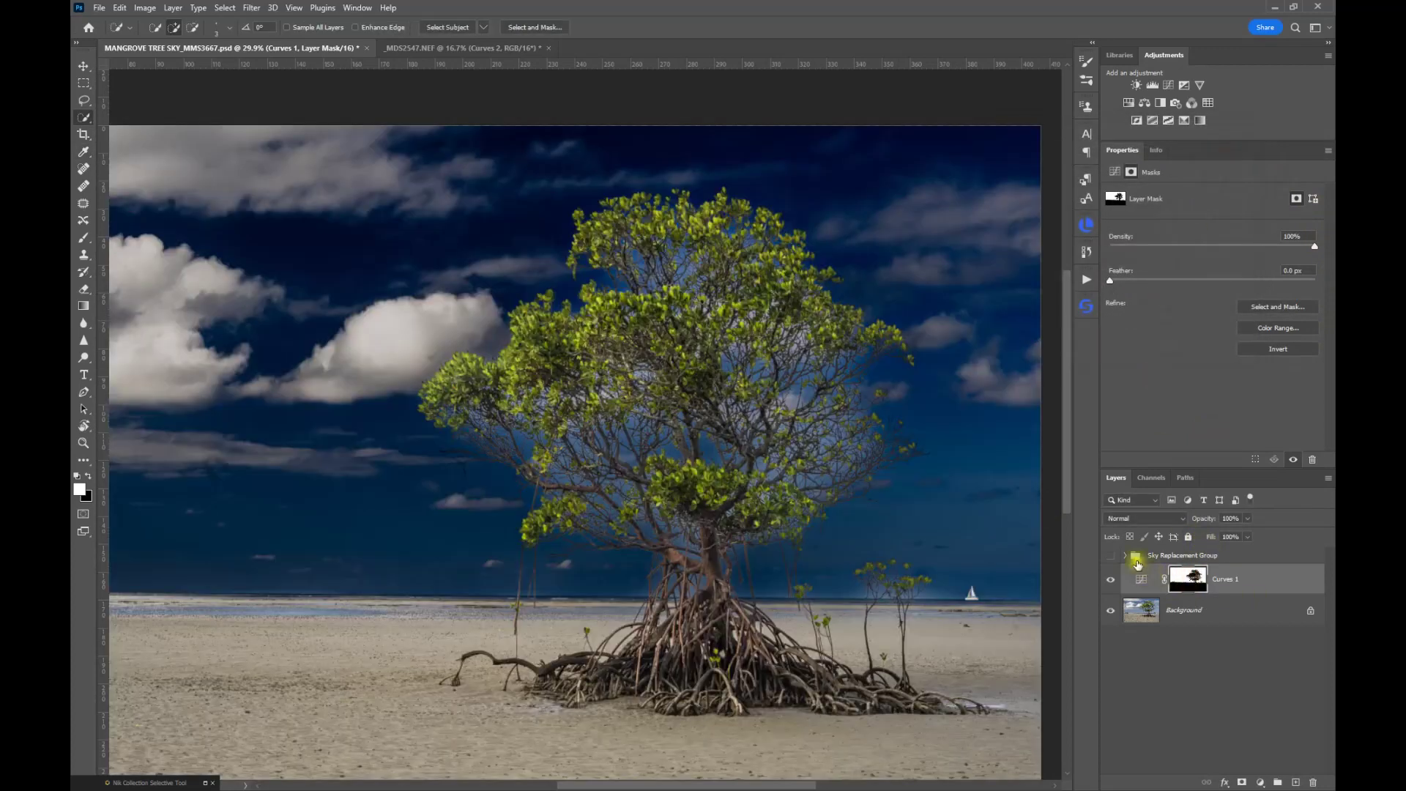
click(1110, 581)
click(1111, 580)
click(1144, 579)
drag(1217, 375, 1208, 334)
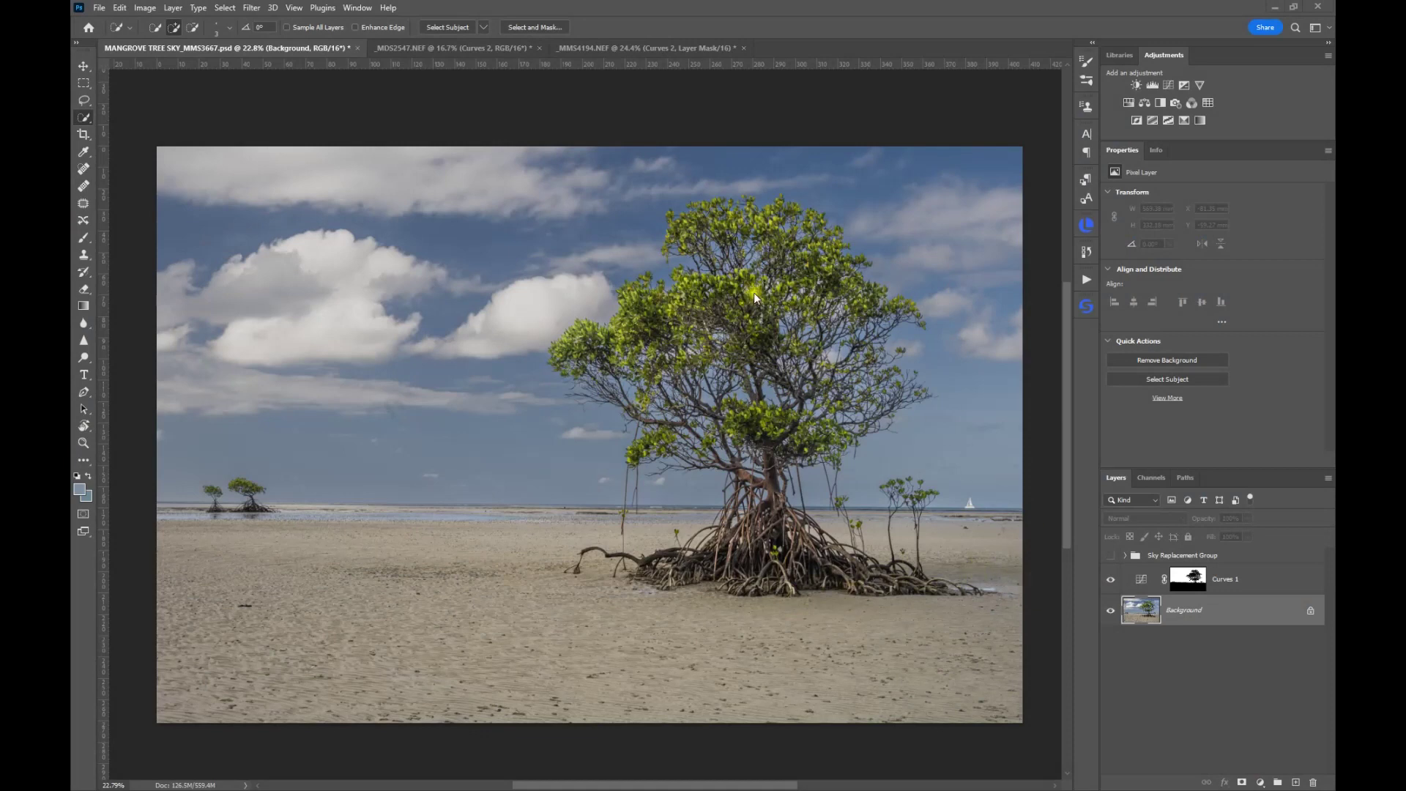
Step: Open Sky Replacement on the Background layer and look at the available replacement skies
click(120, 8)
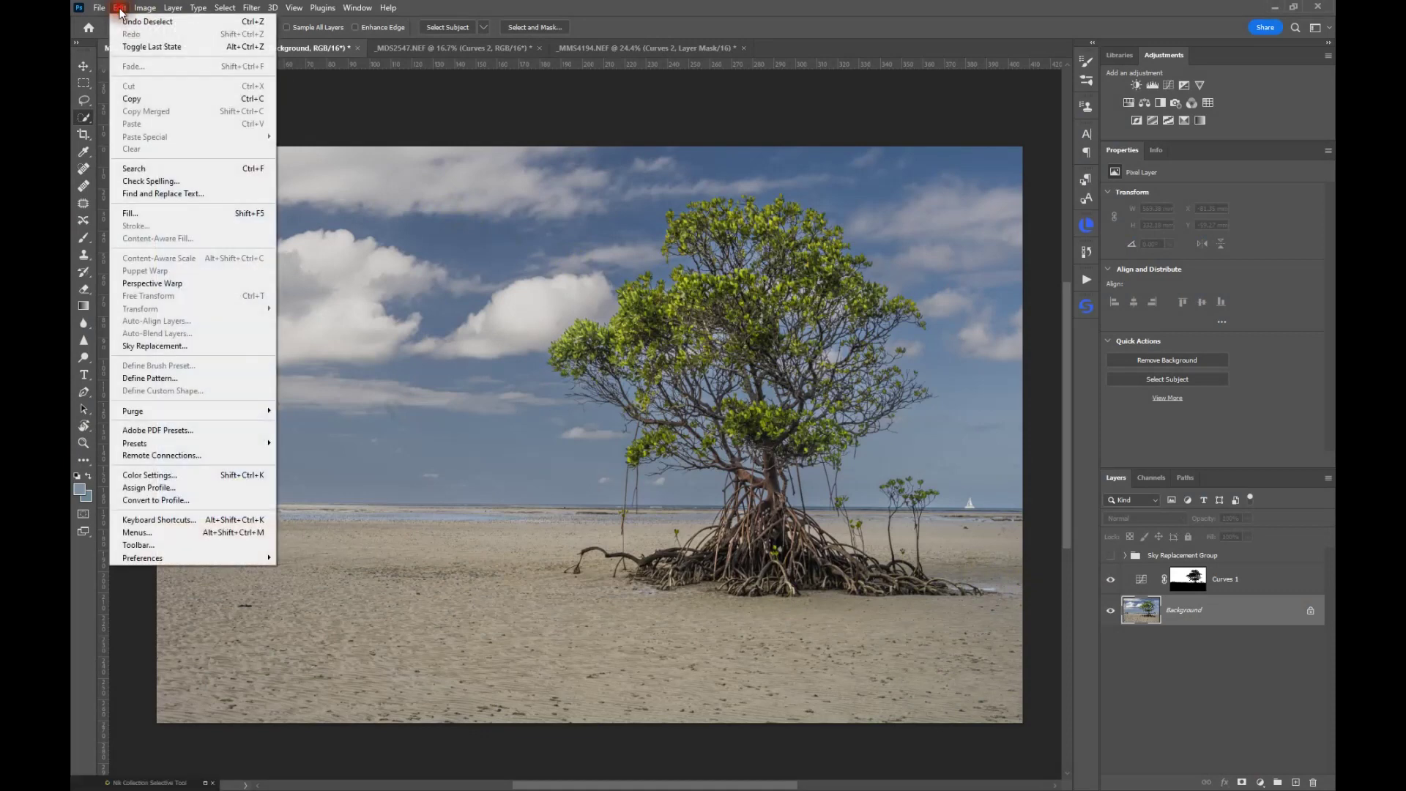
click(163, 357)
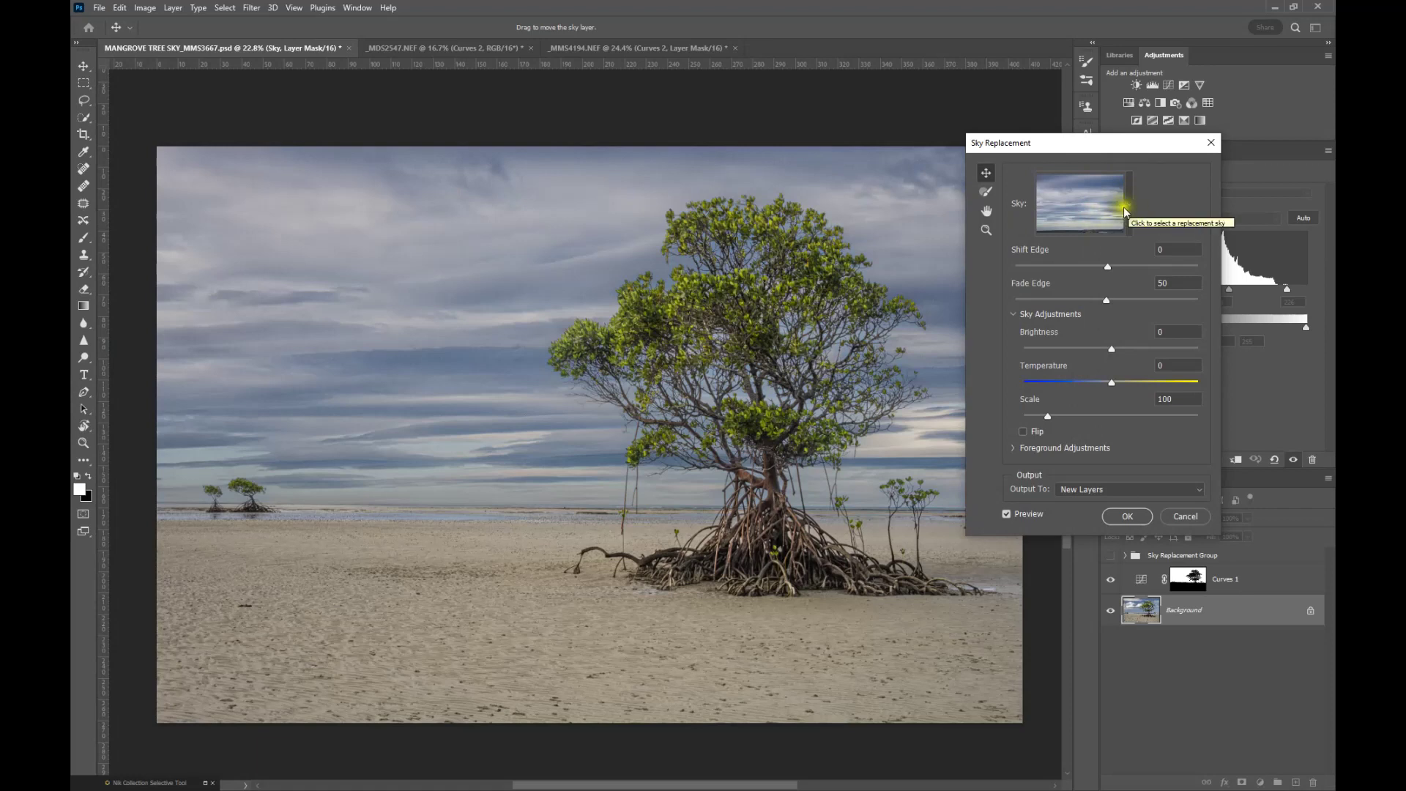
click(1128, 211)
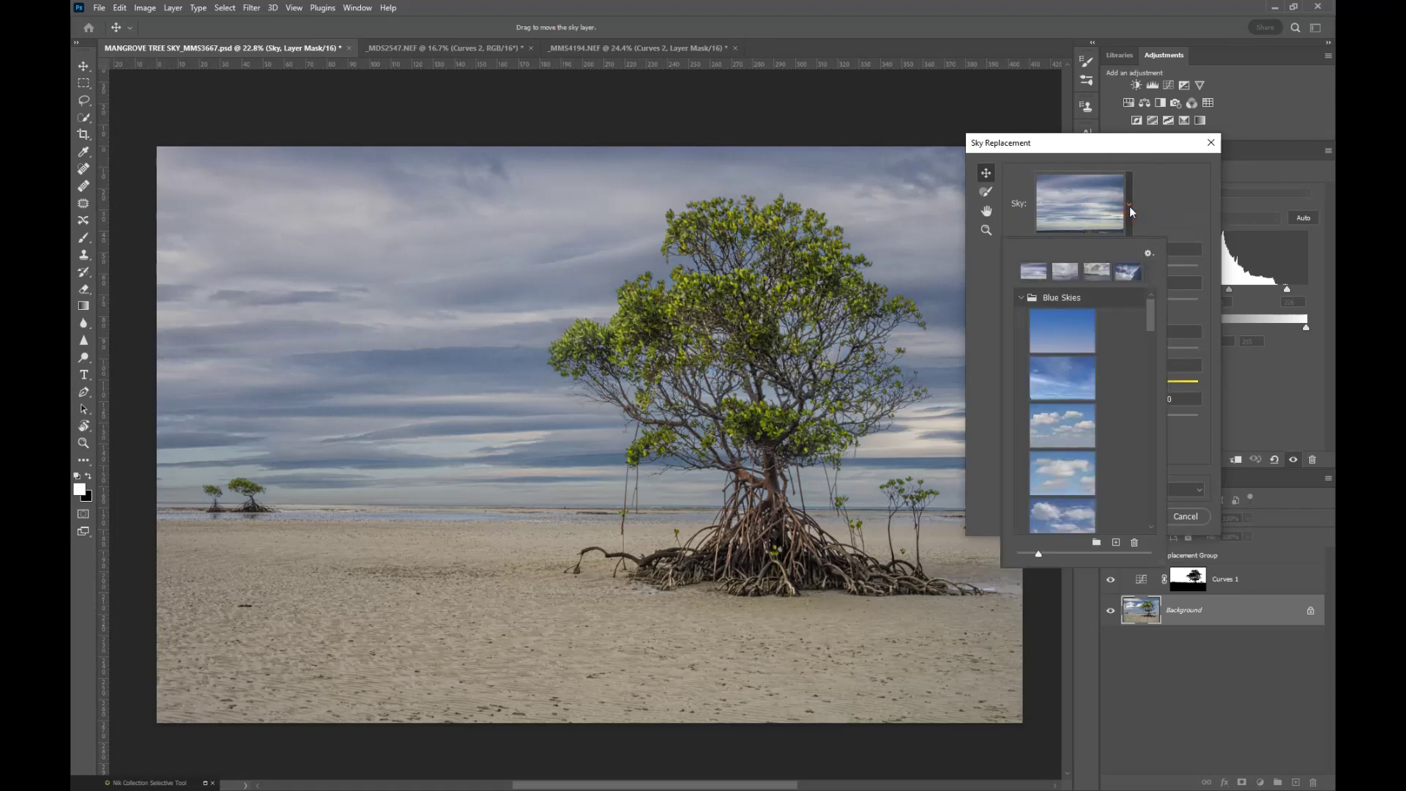
click(1129, 210)
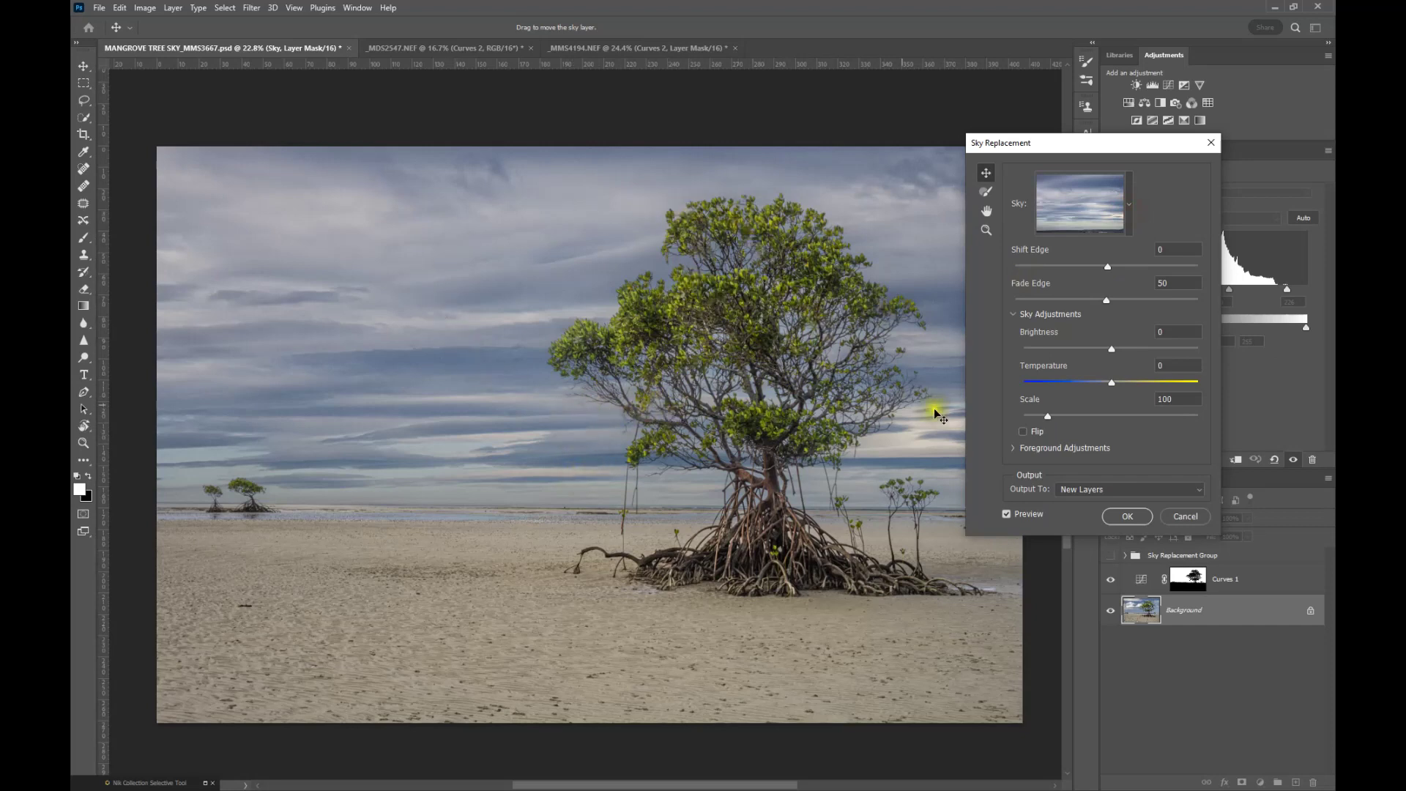
Step: Apply the cloudy replacement sky as new layers, examine the contents of its layer group, and collapse the group
click(1128, 517)
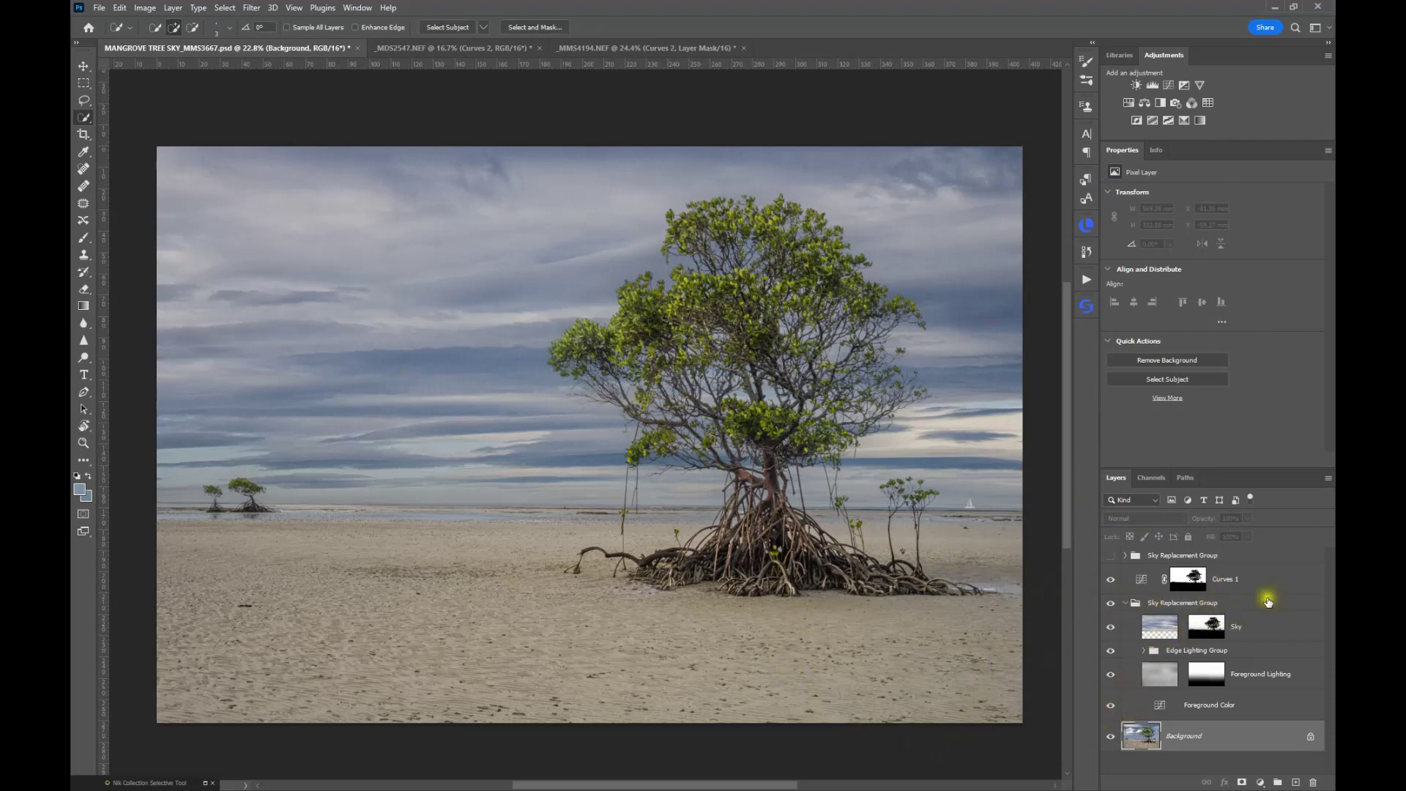
click(1126, 604)
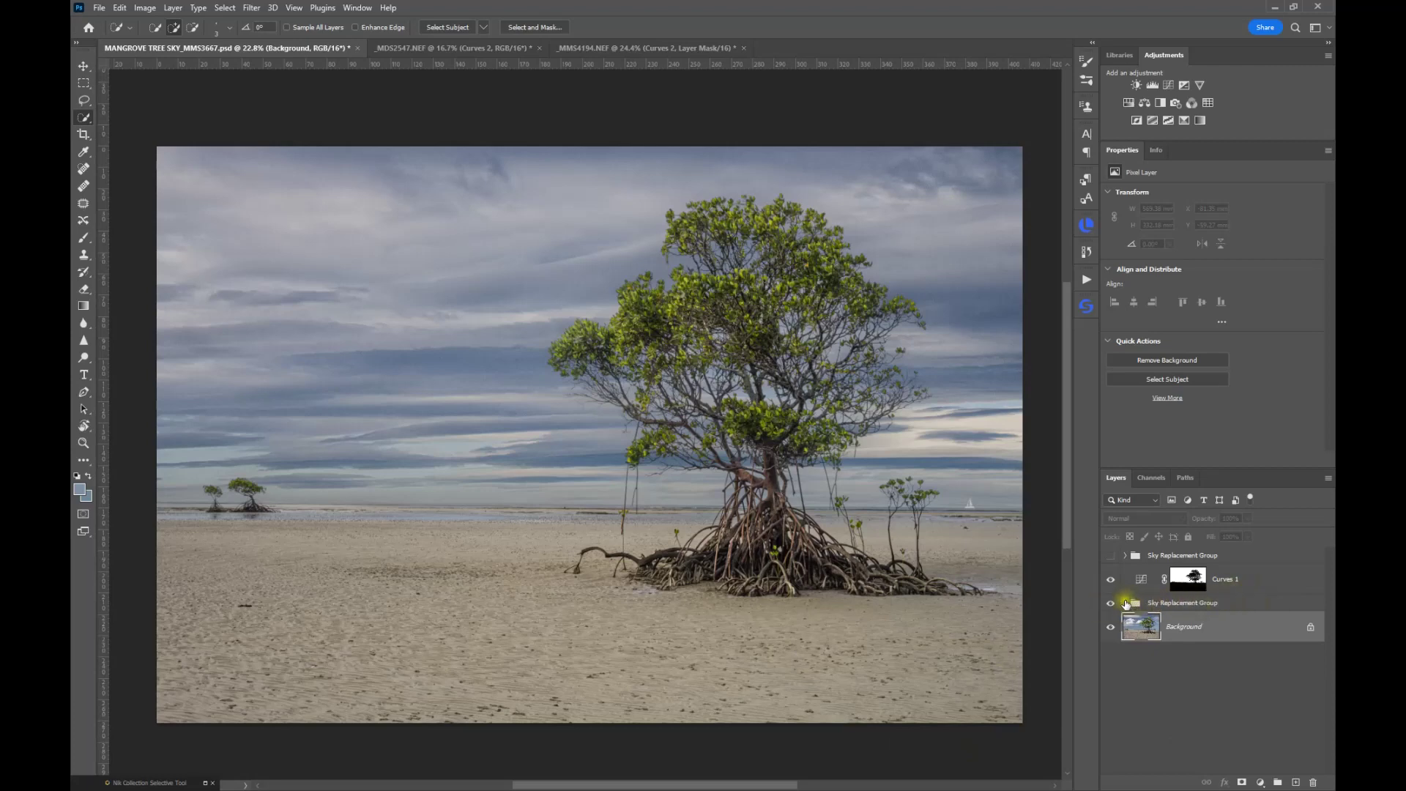
click(1127, 603)
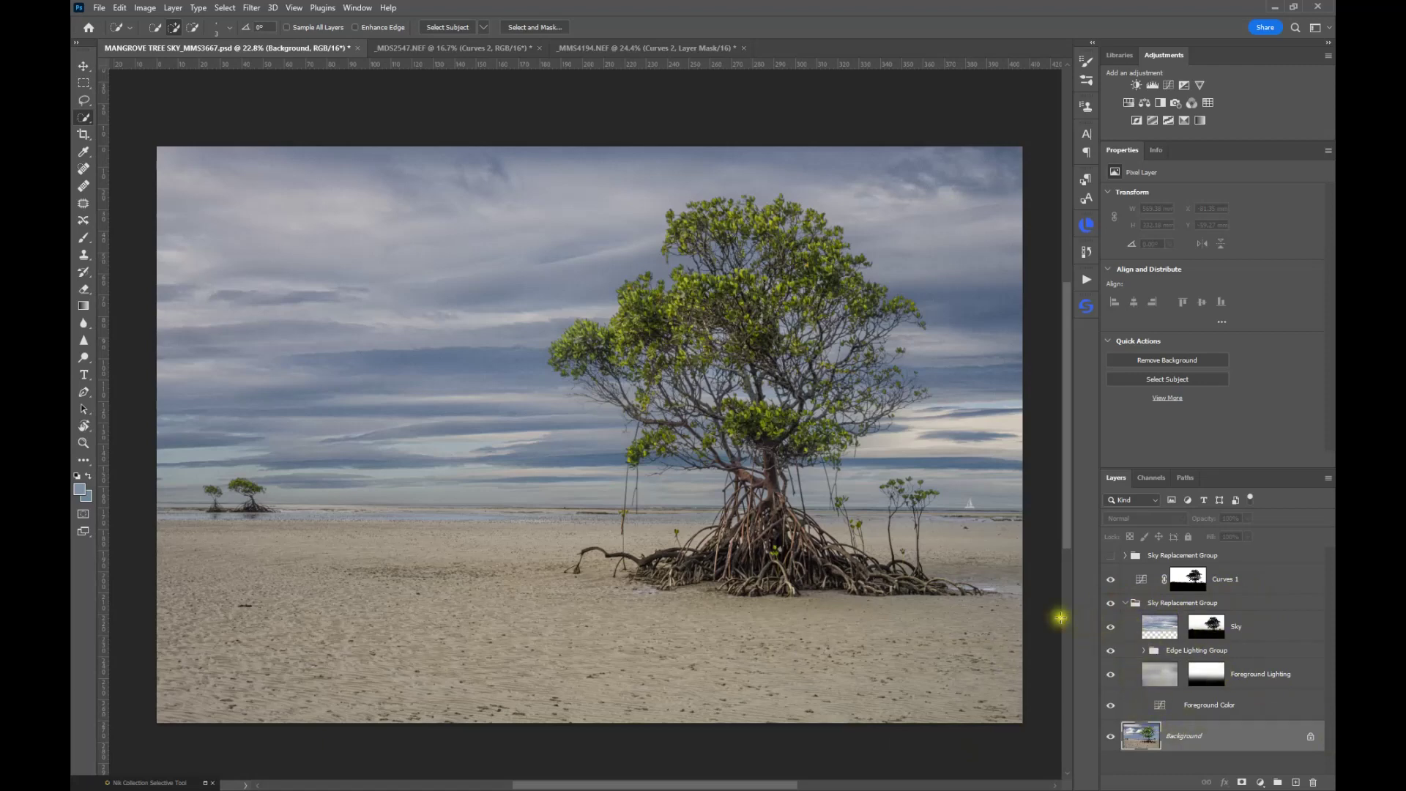
click(1126, 605)
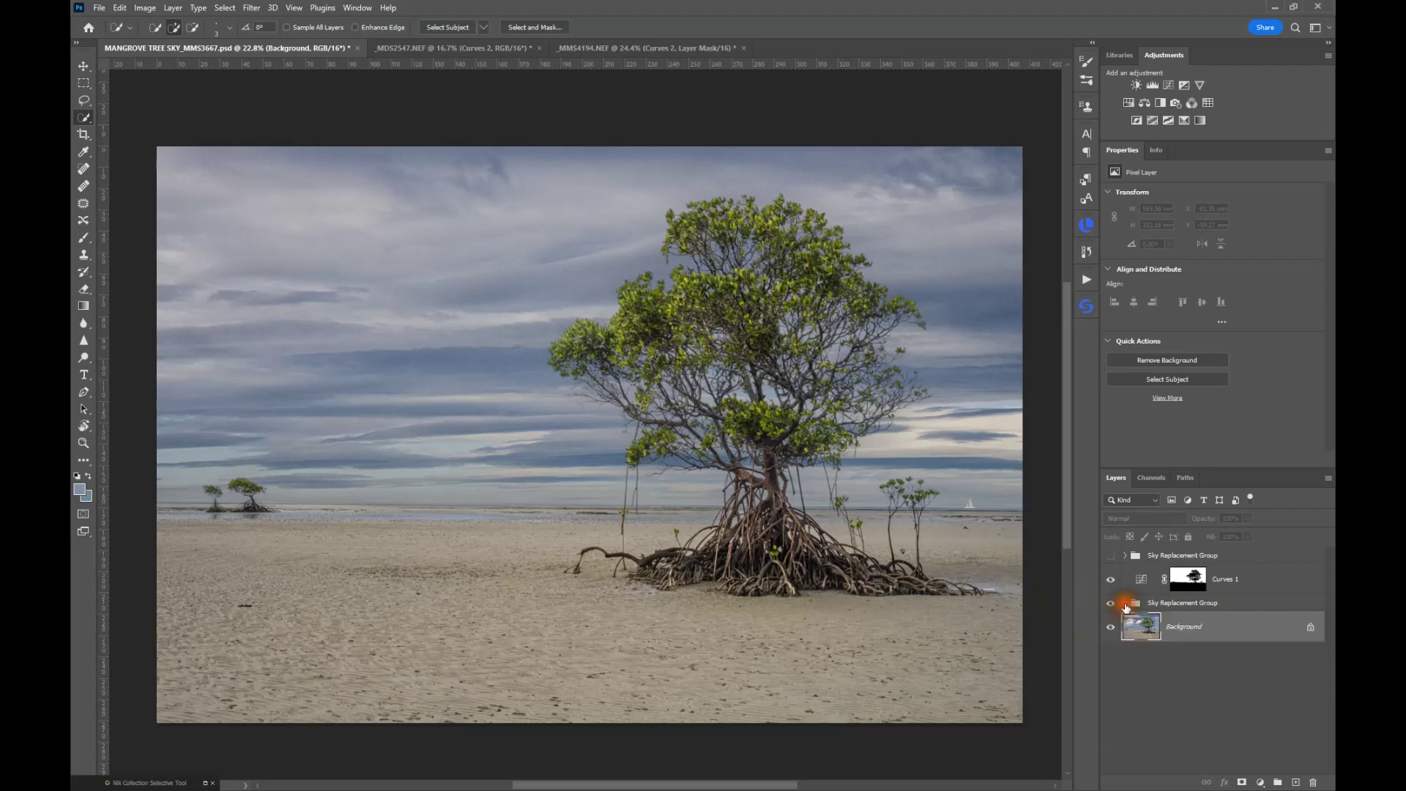
Step: Compare the photo with the new Sky Replacement Group hidden and shown, both as a whole and up close among the branches
click(1111, 604)
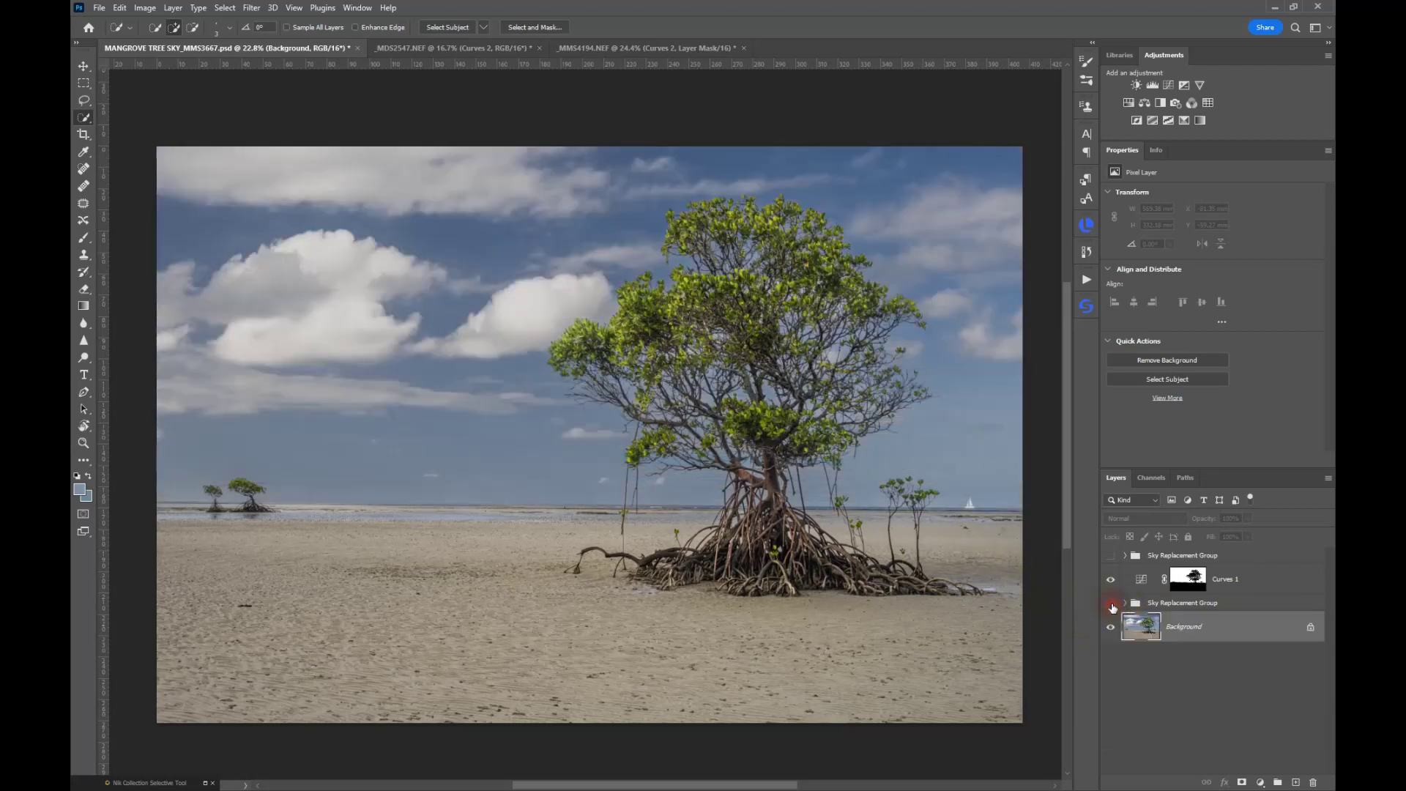
click(1112, 605)
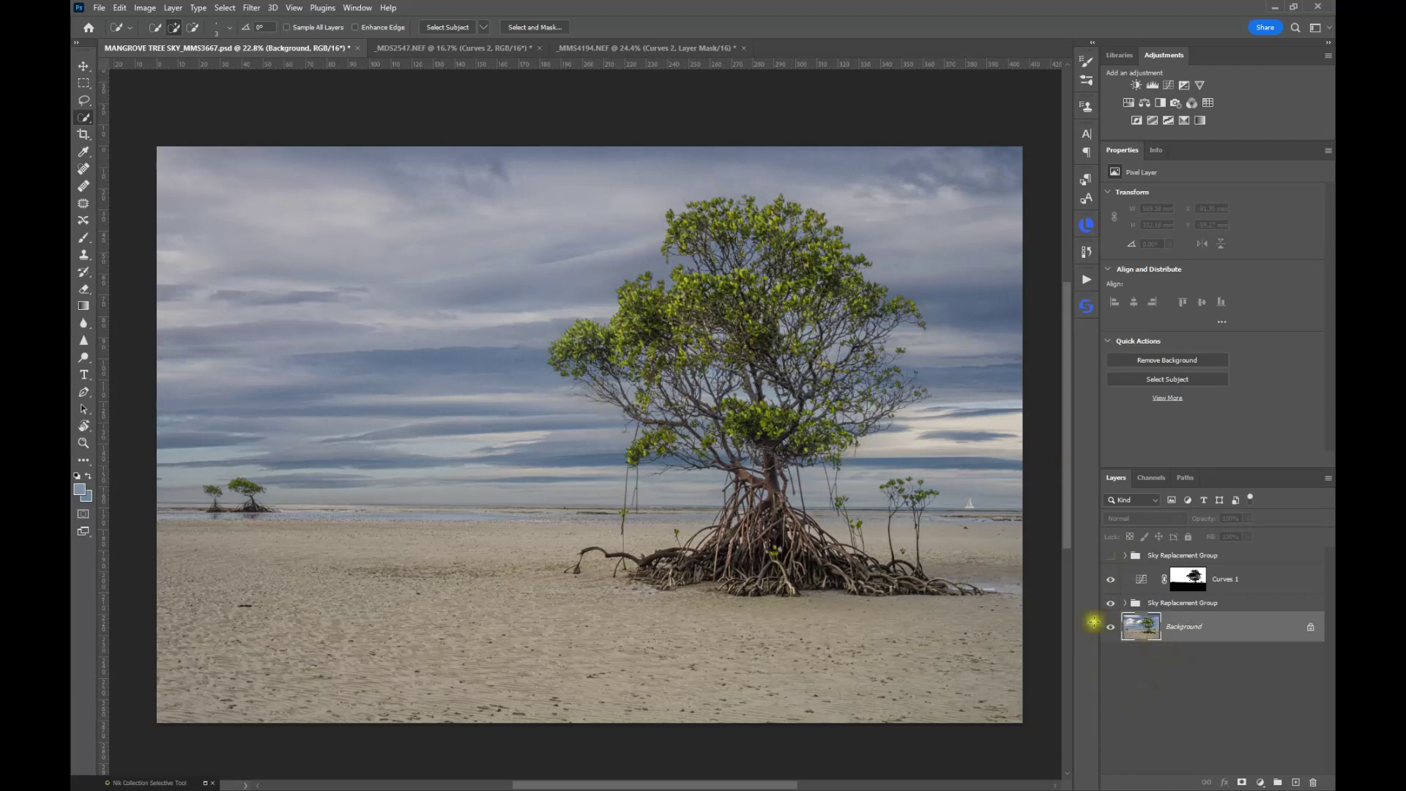
click(1187, 605)
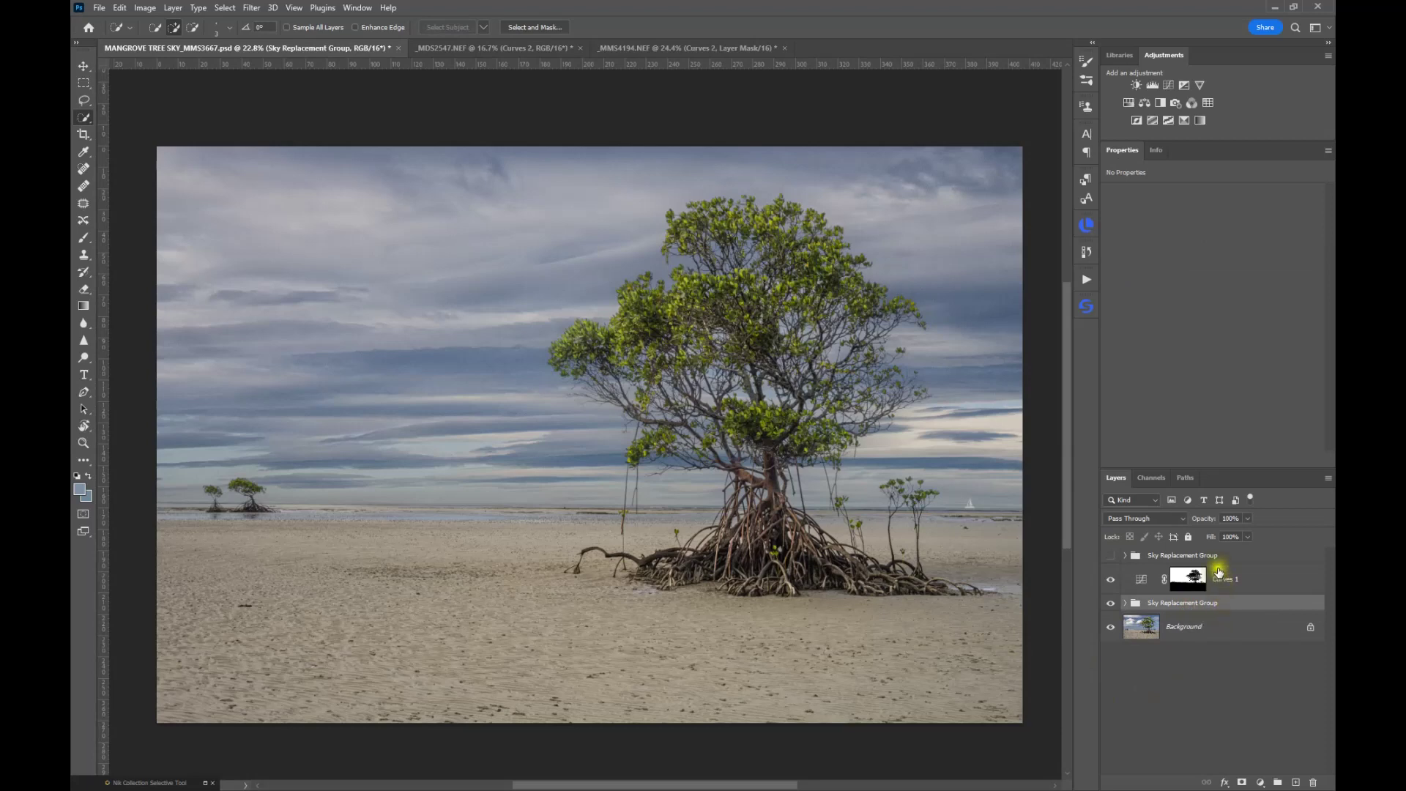
drag(1212, 518, 1240, 527)
click(1111, 605)
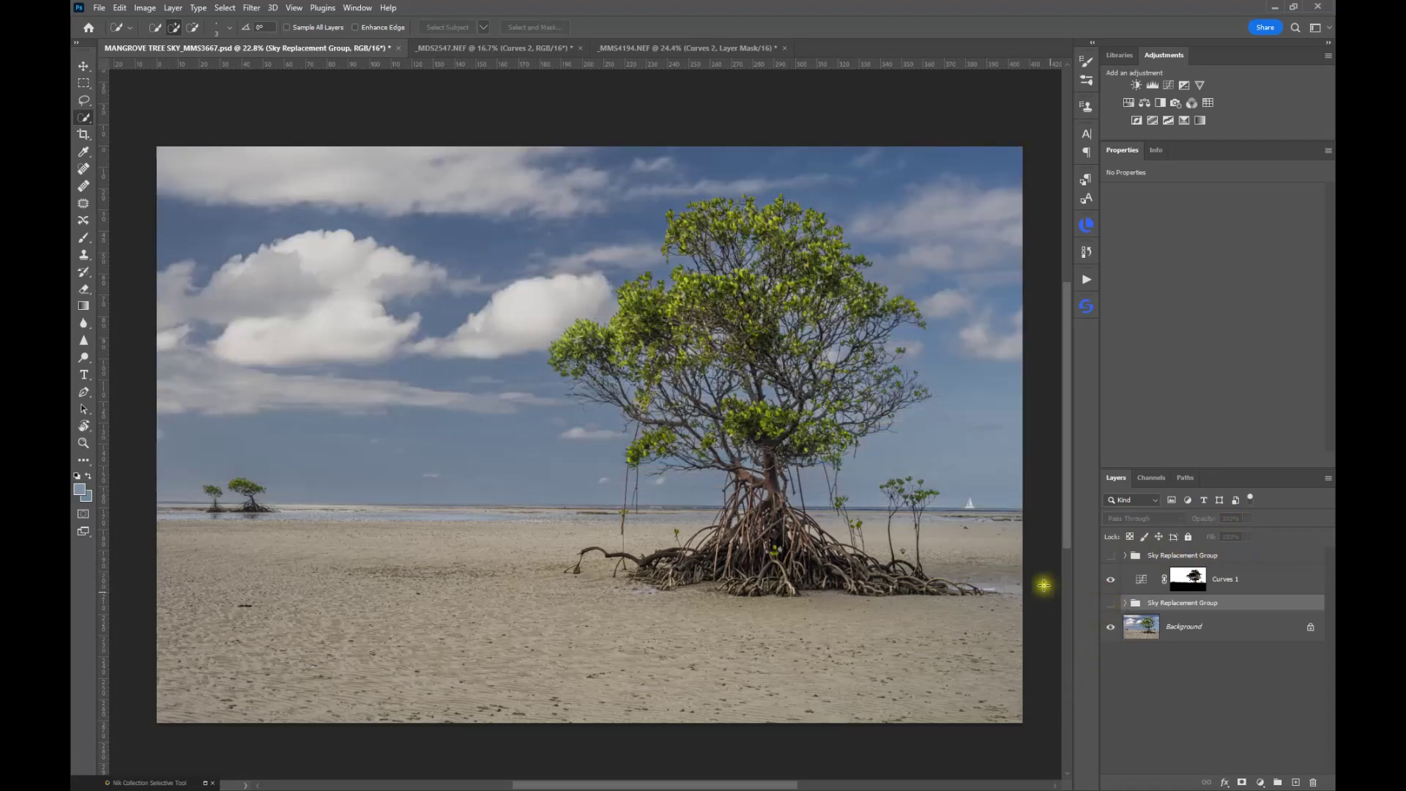
scroll(805, 395, up, 3)
scroll(806, 399, up, 2)
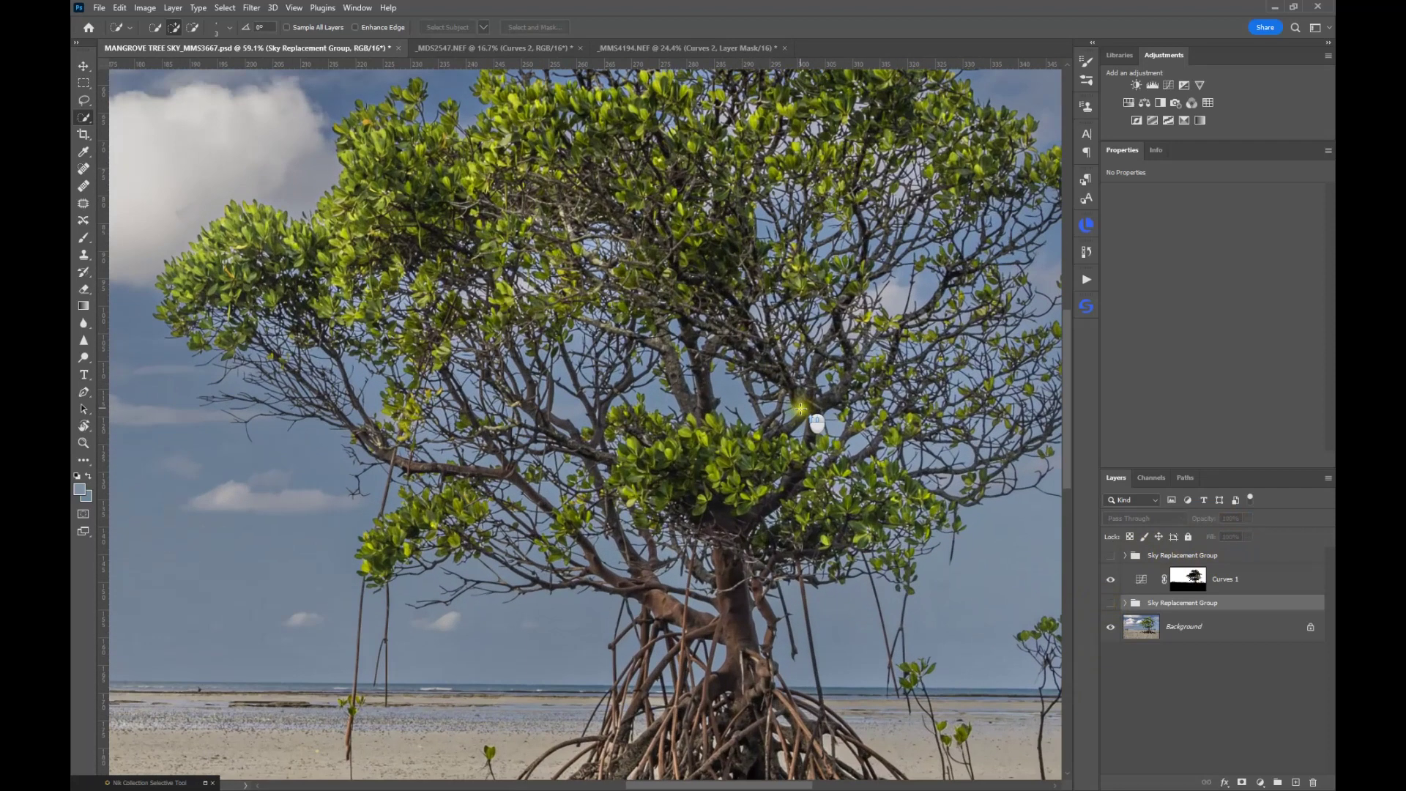
click(1111, 605)
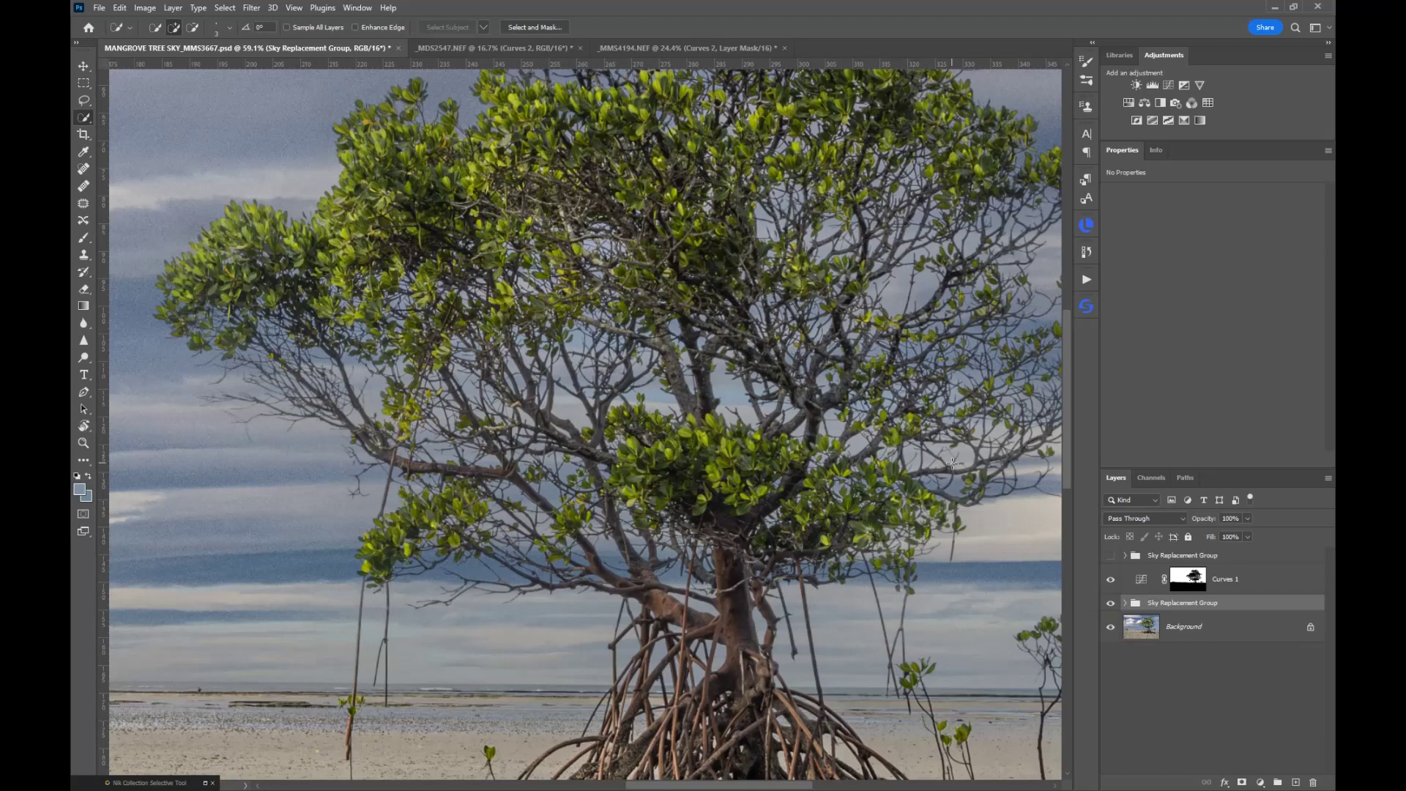
key(ctrl+0)
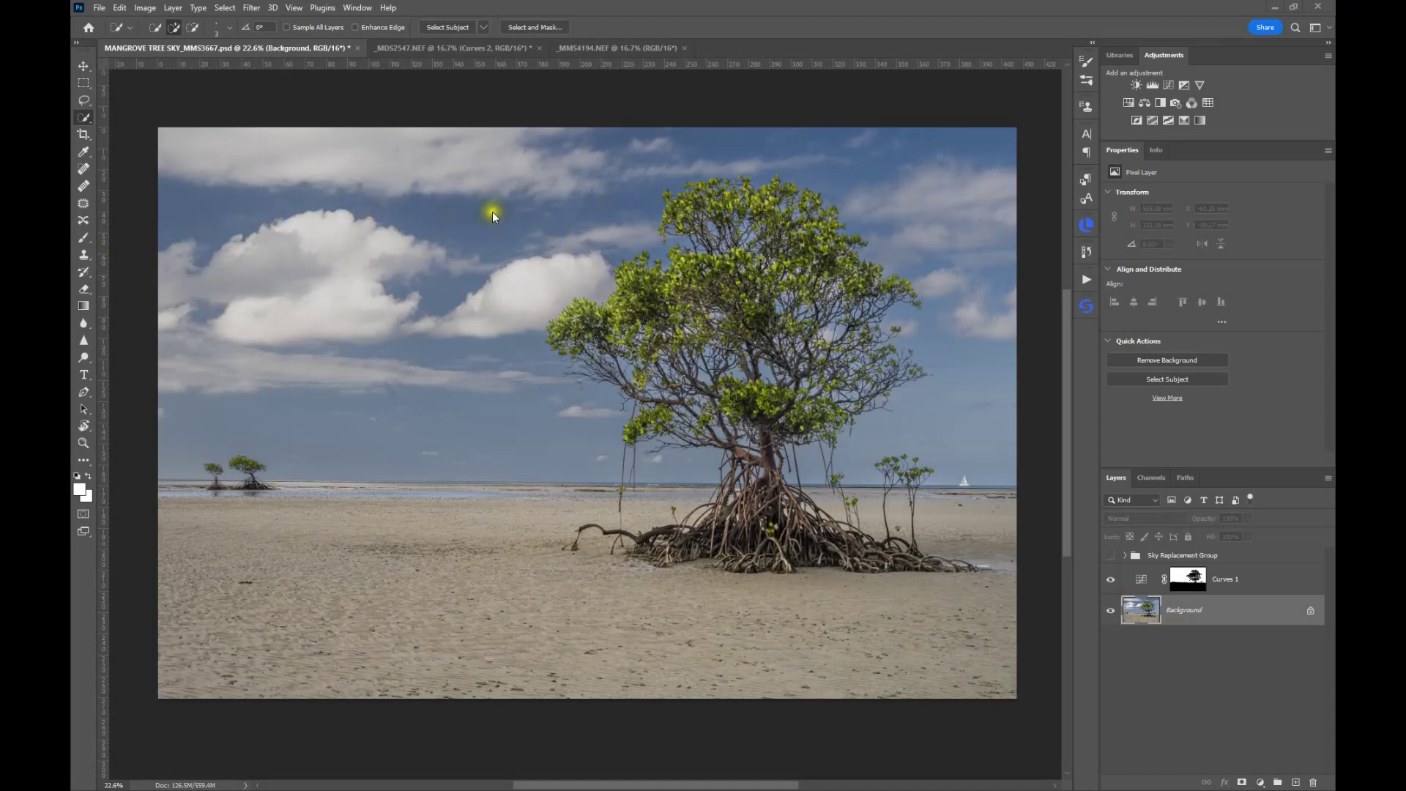
Step: In the Image Processing preferences, set Select Subject processing to Cloud (Detailed results) and selections processing to More stable
click(119, 7)
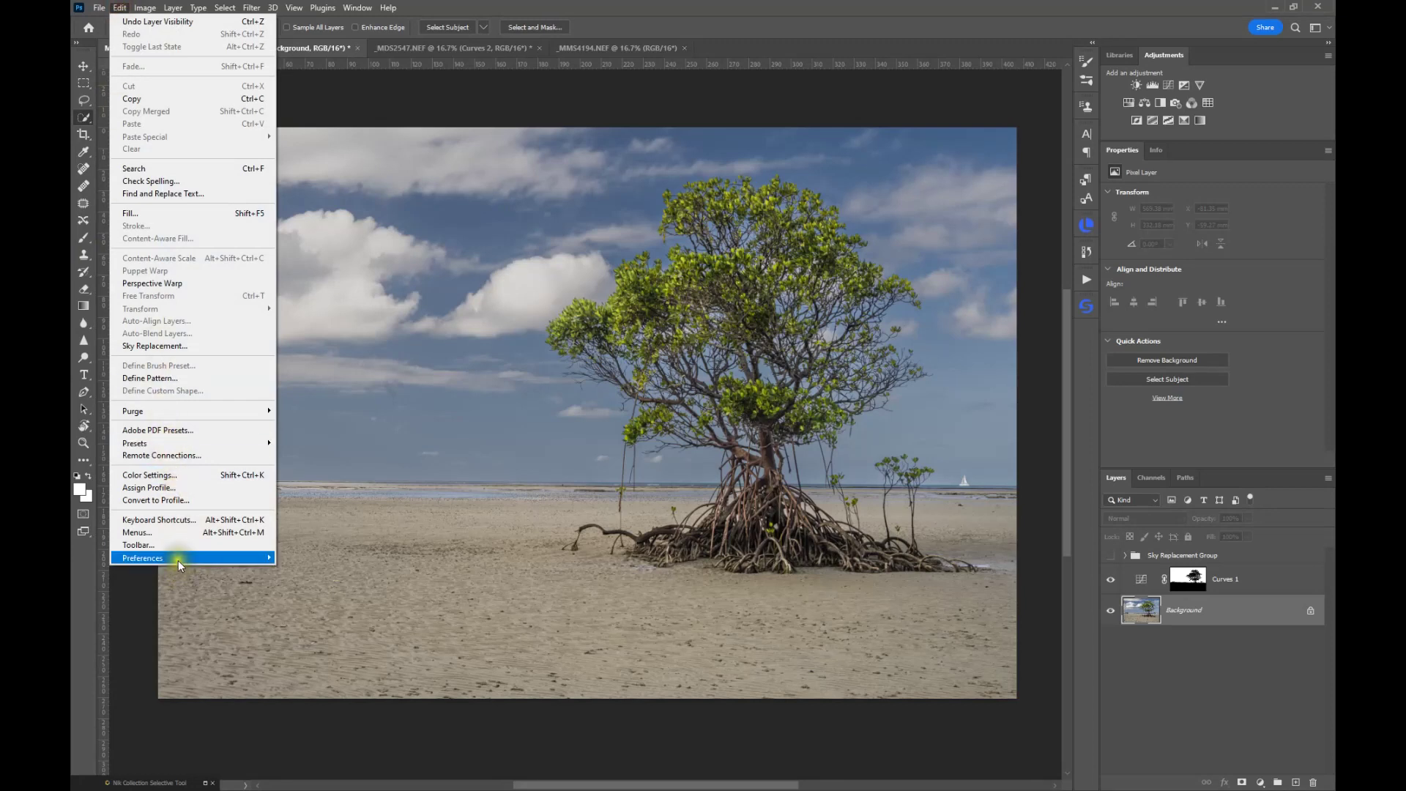
mouse_move(178, 560)
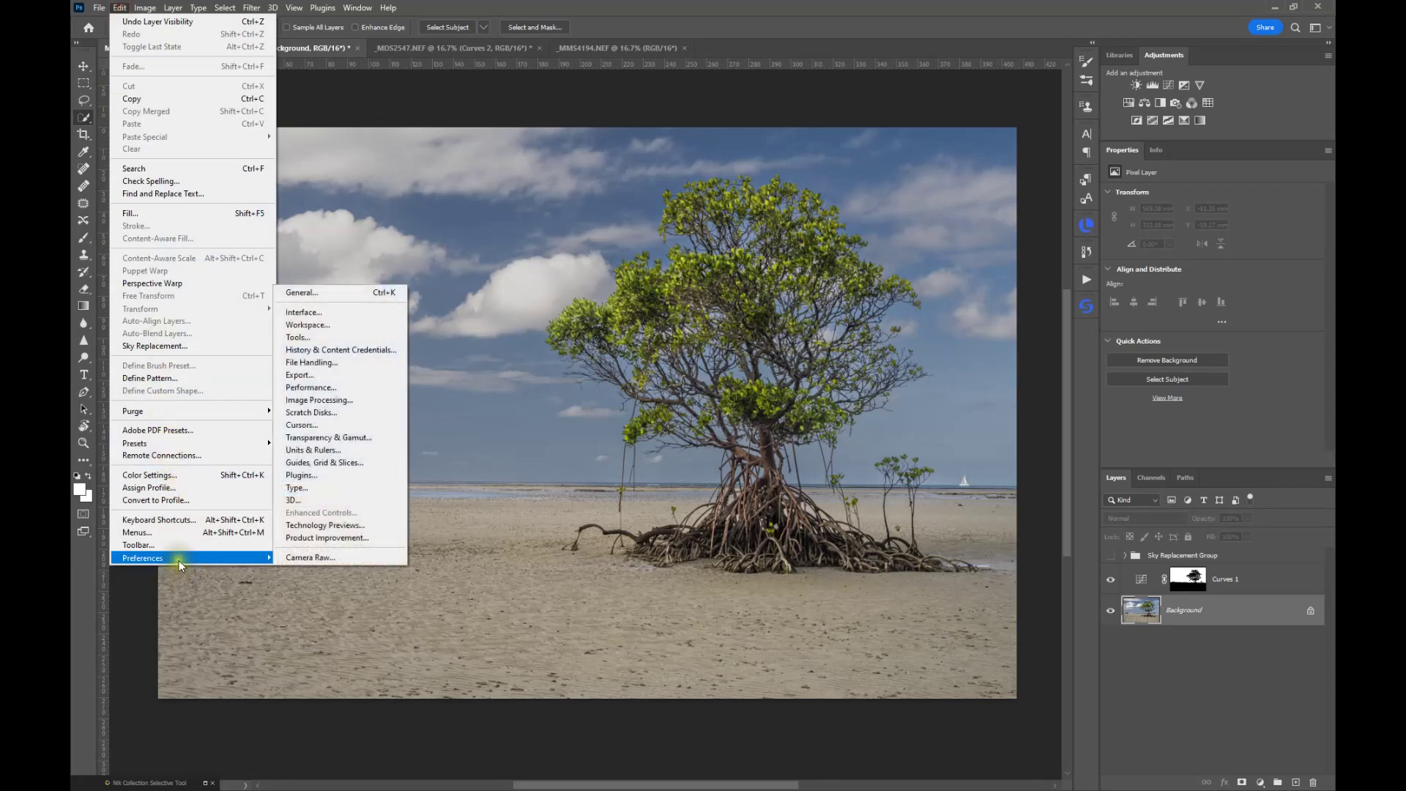
click(352, 403)
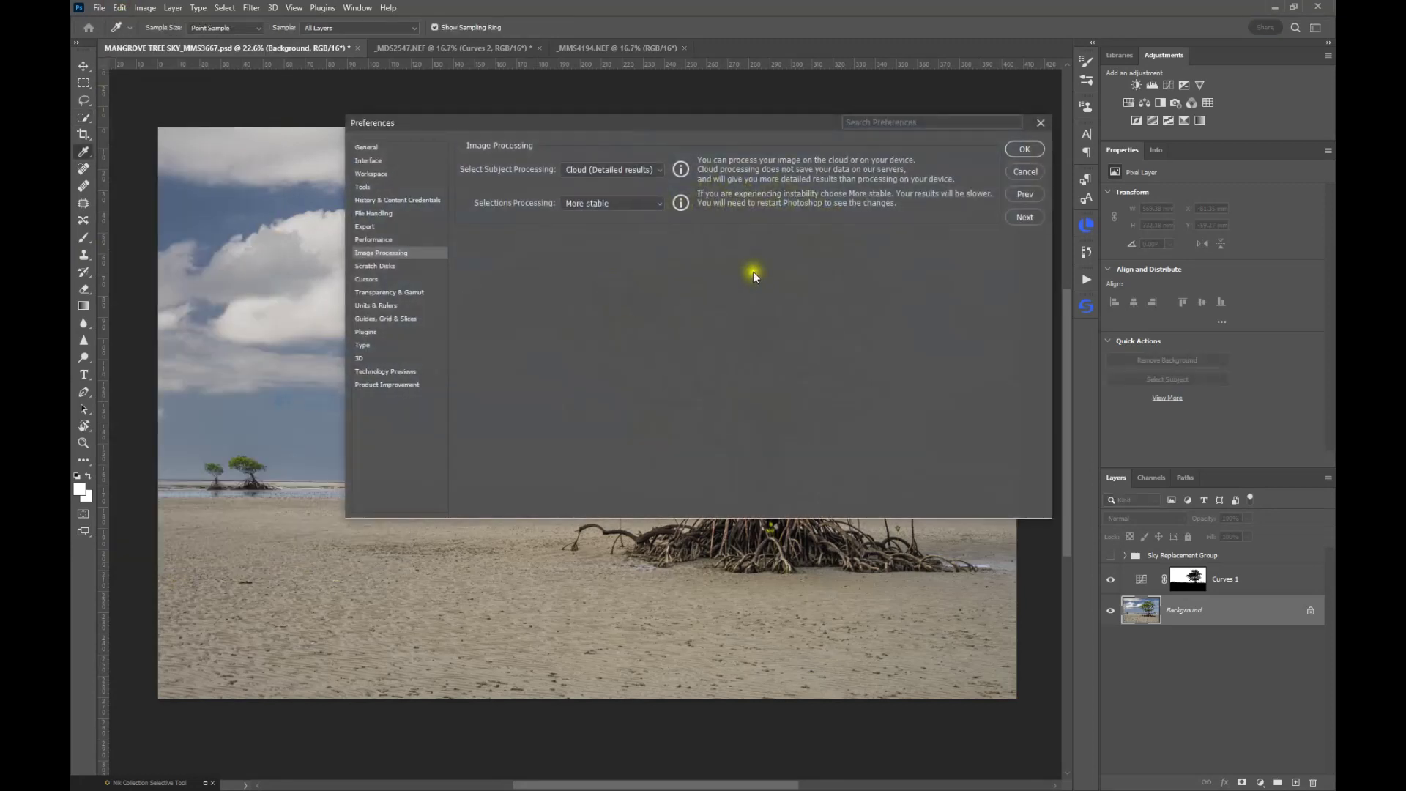
click(660, 169)
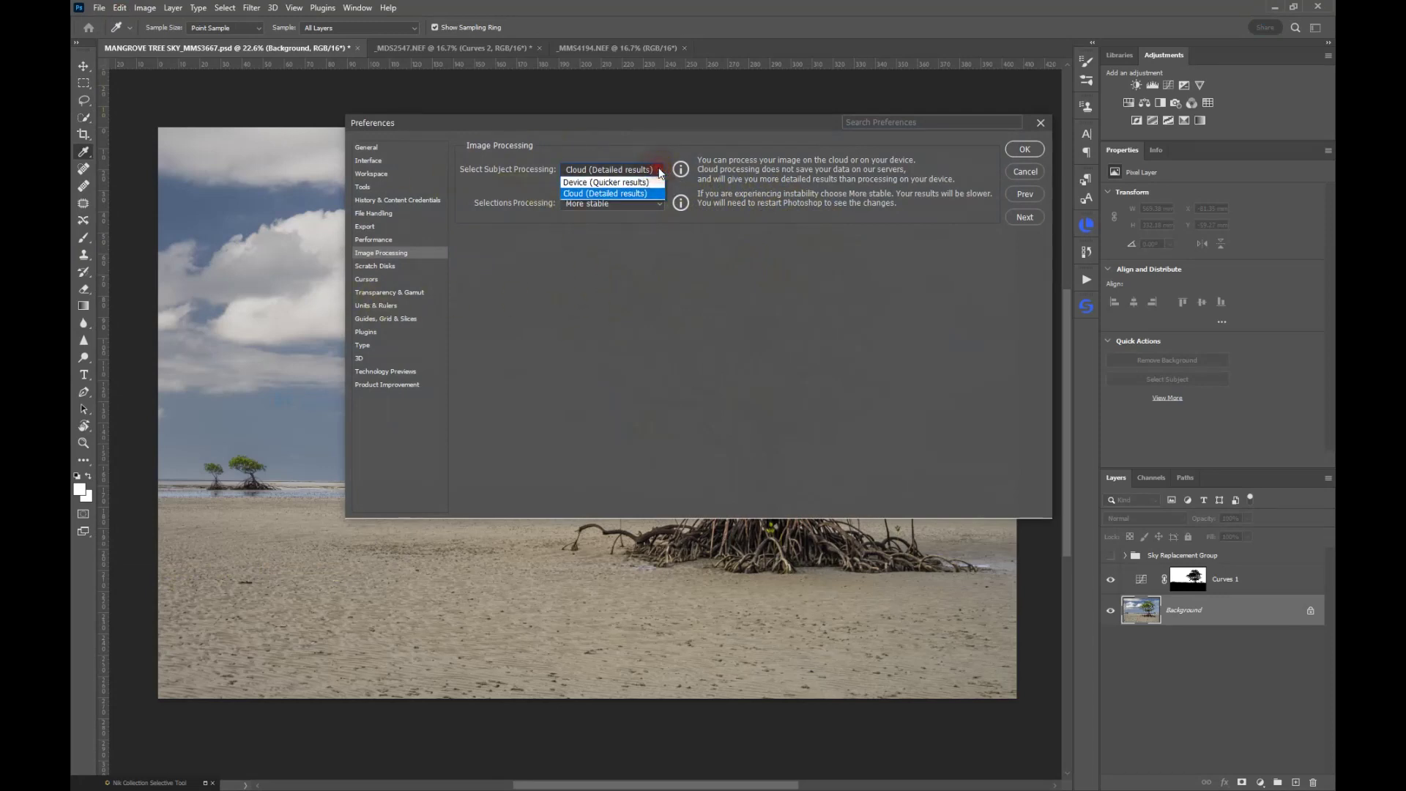
click(606, 194)
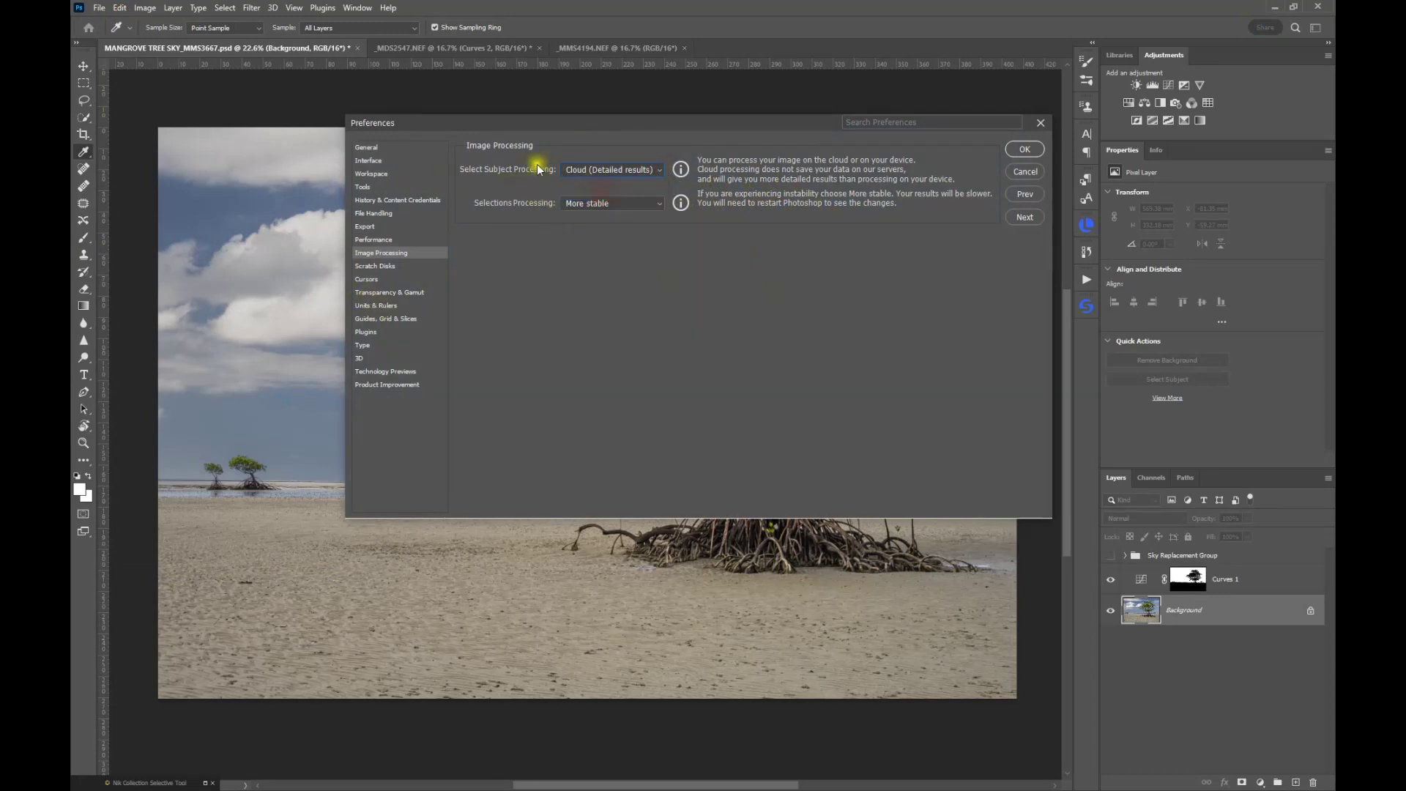
click(660, 205)
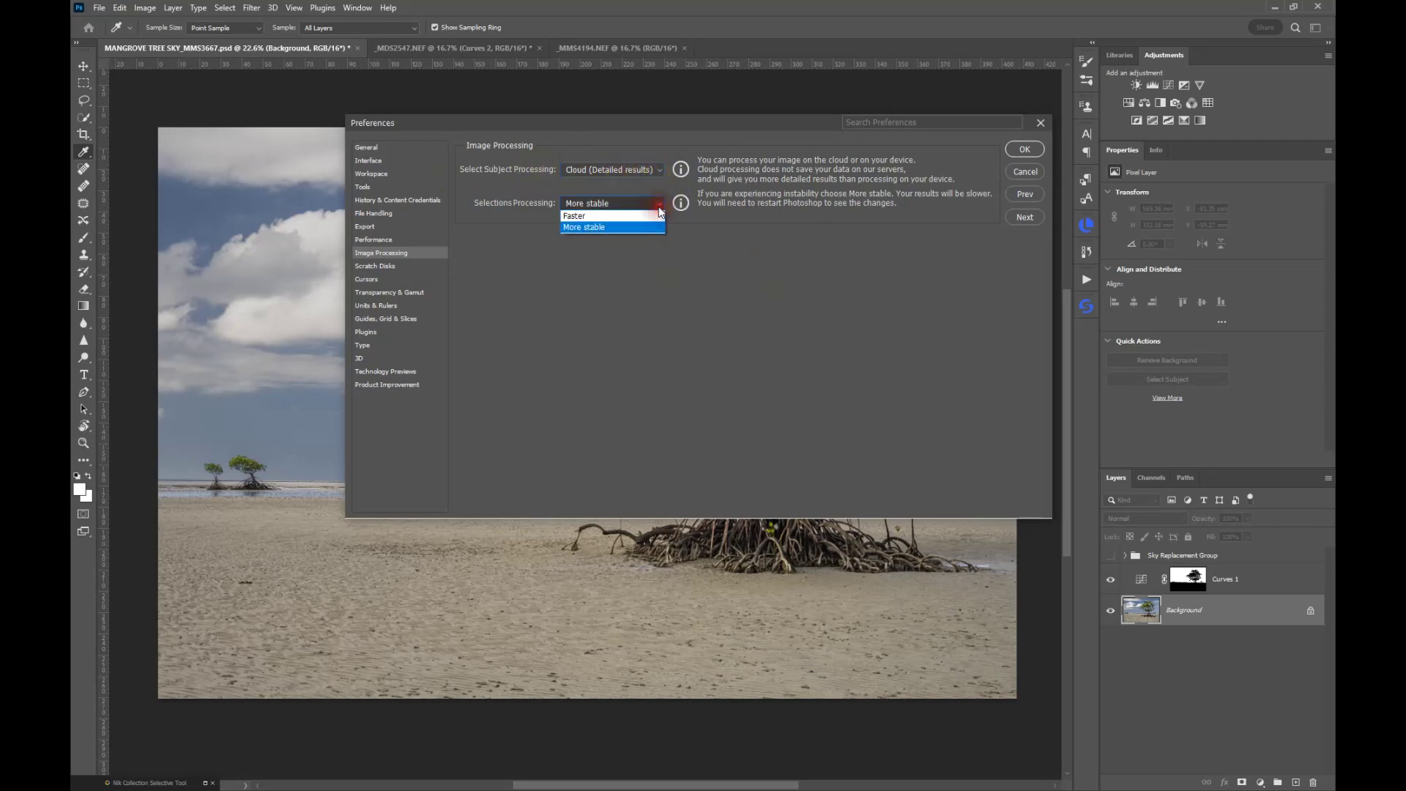
click(599, 227)
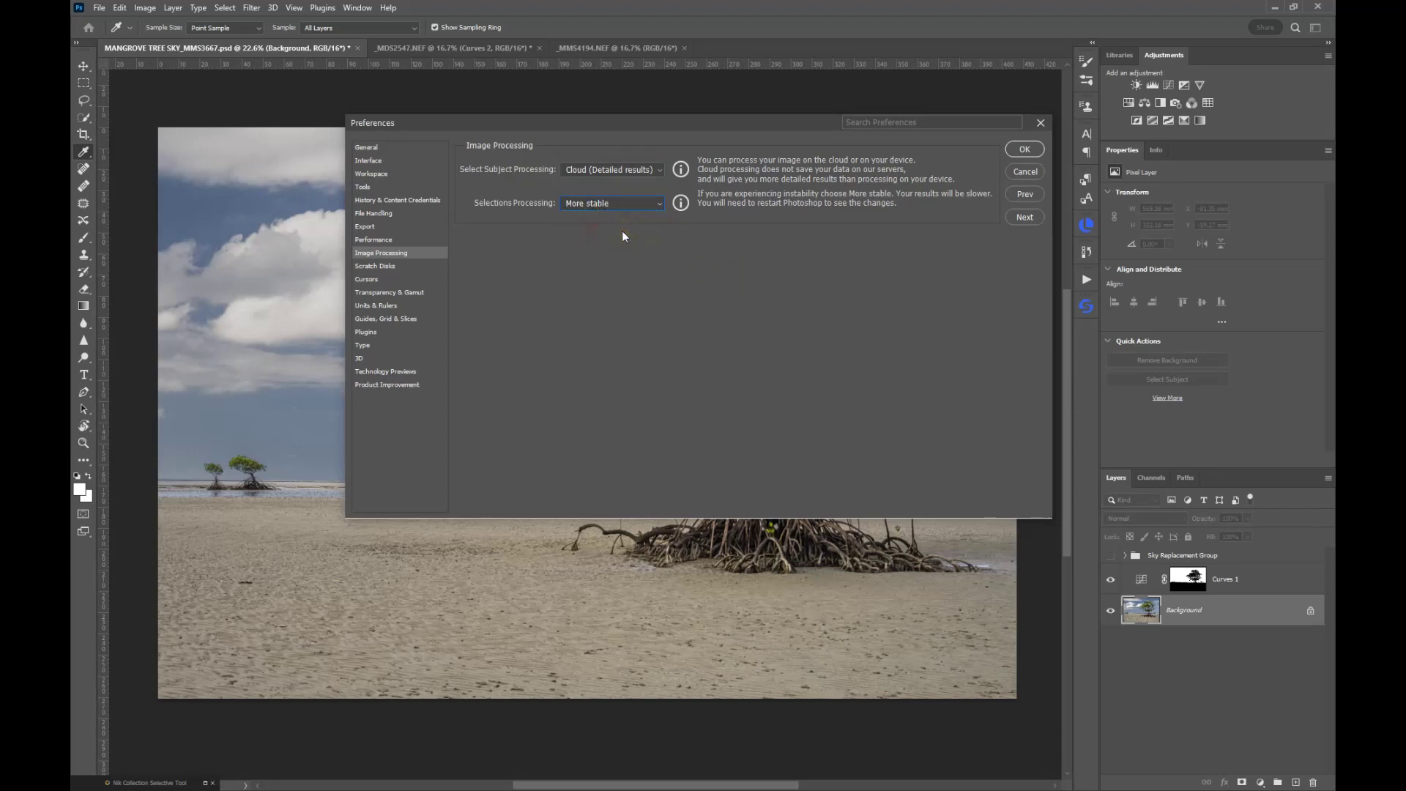
click(1025, 156)
Step: Activate the Quick Selection tool and look at its processing options for Select Subject
key(w)
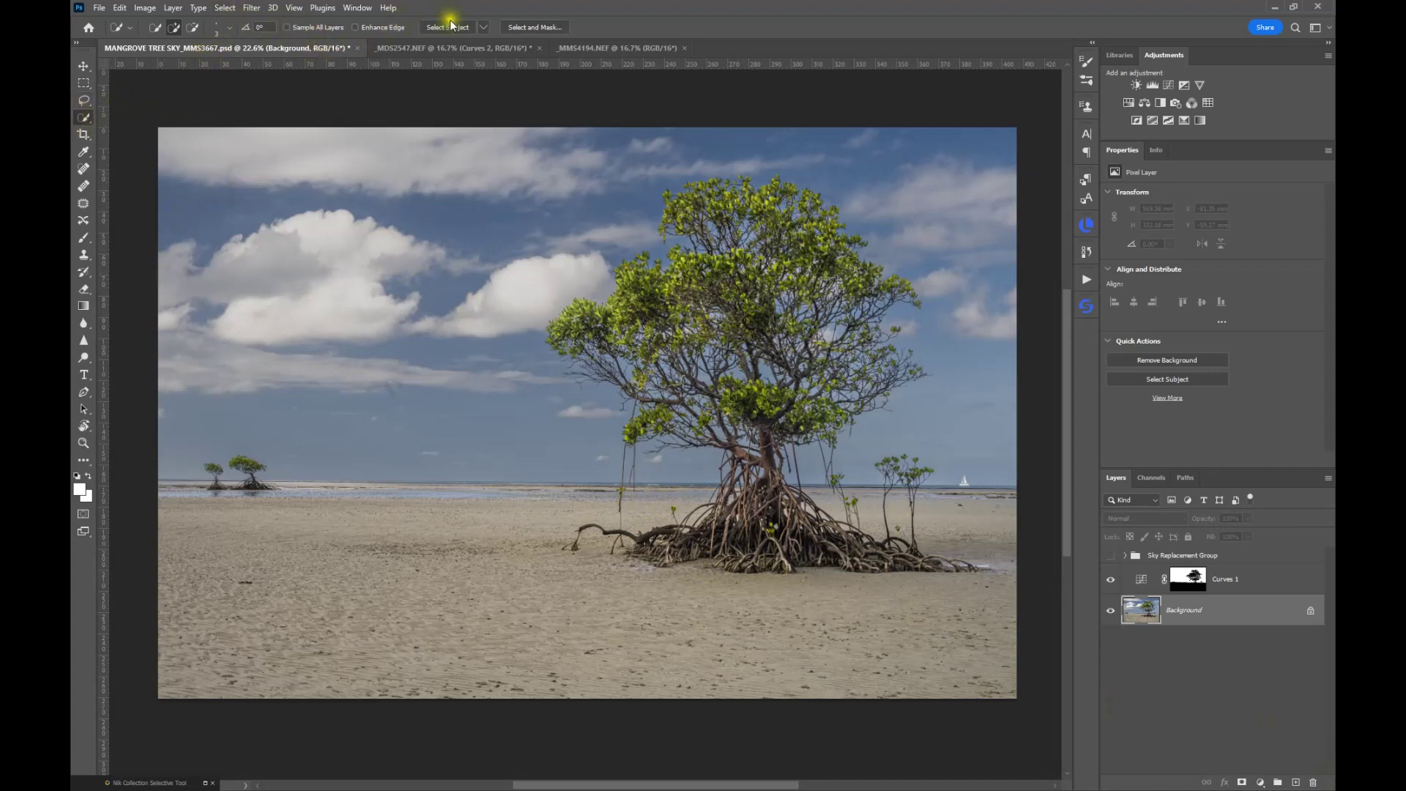
click(484, 28)
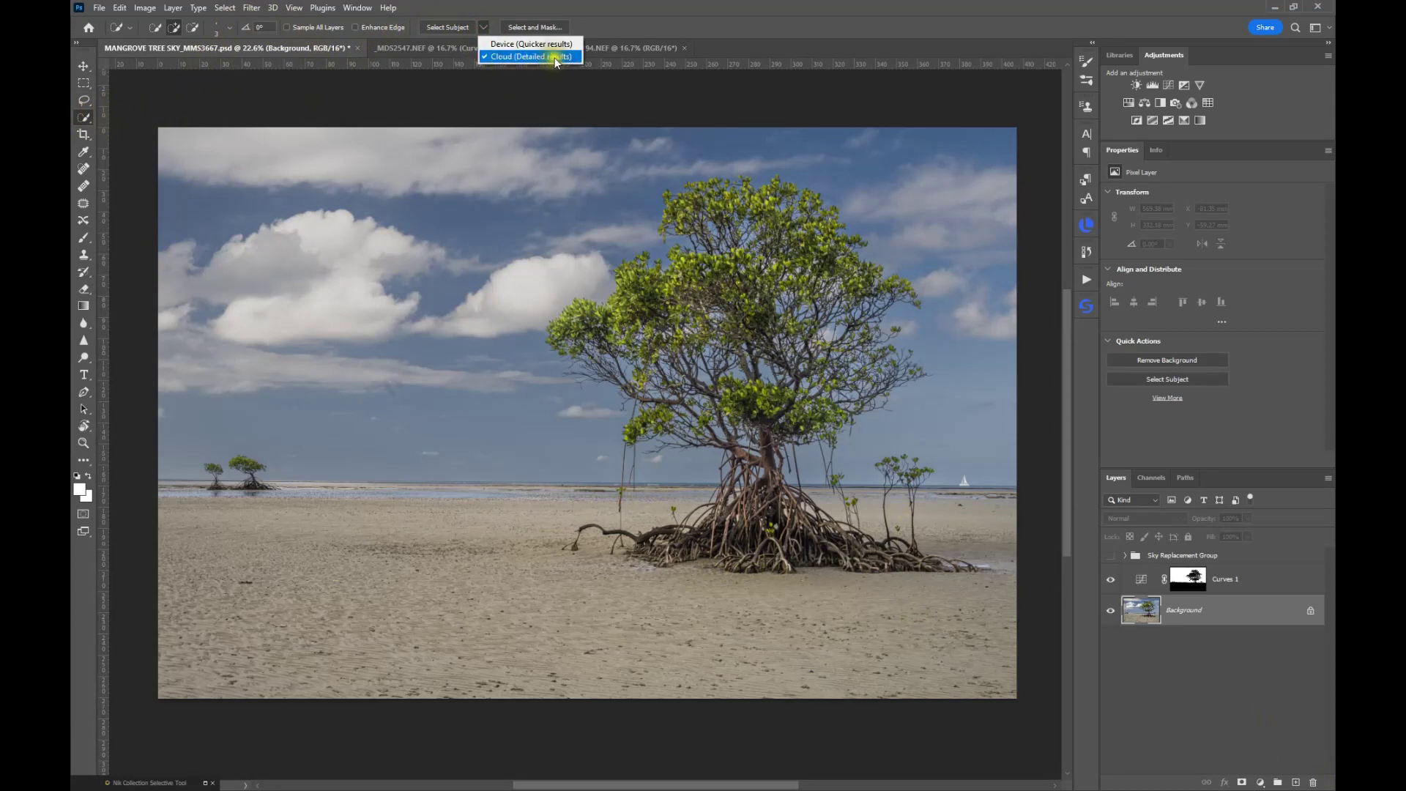
click(629, 33)
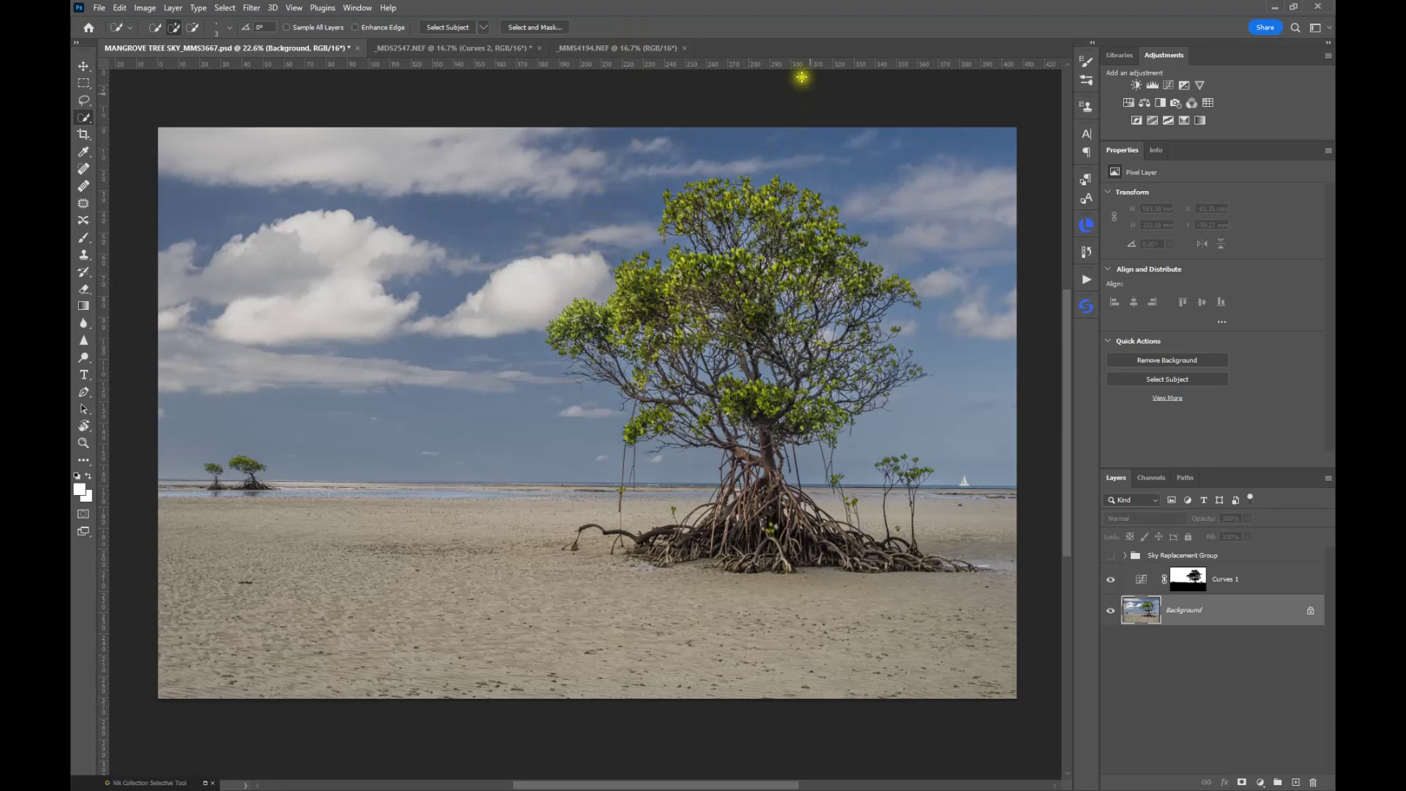
Step: Switch to the lionfish photo and select its subject automatically
click(628, 50)
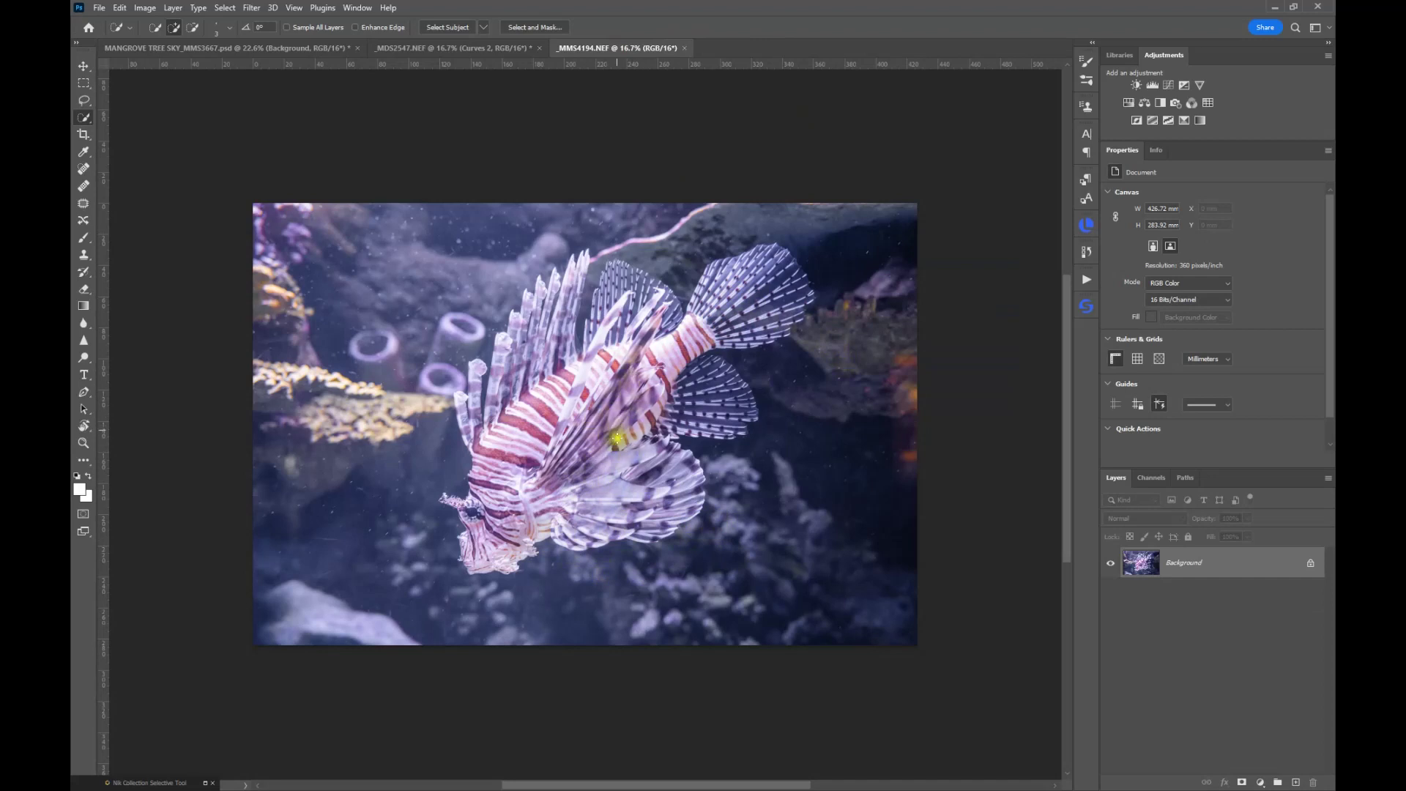
scroll(590, 456, up, 1)
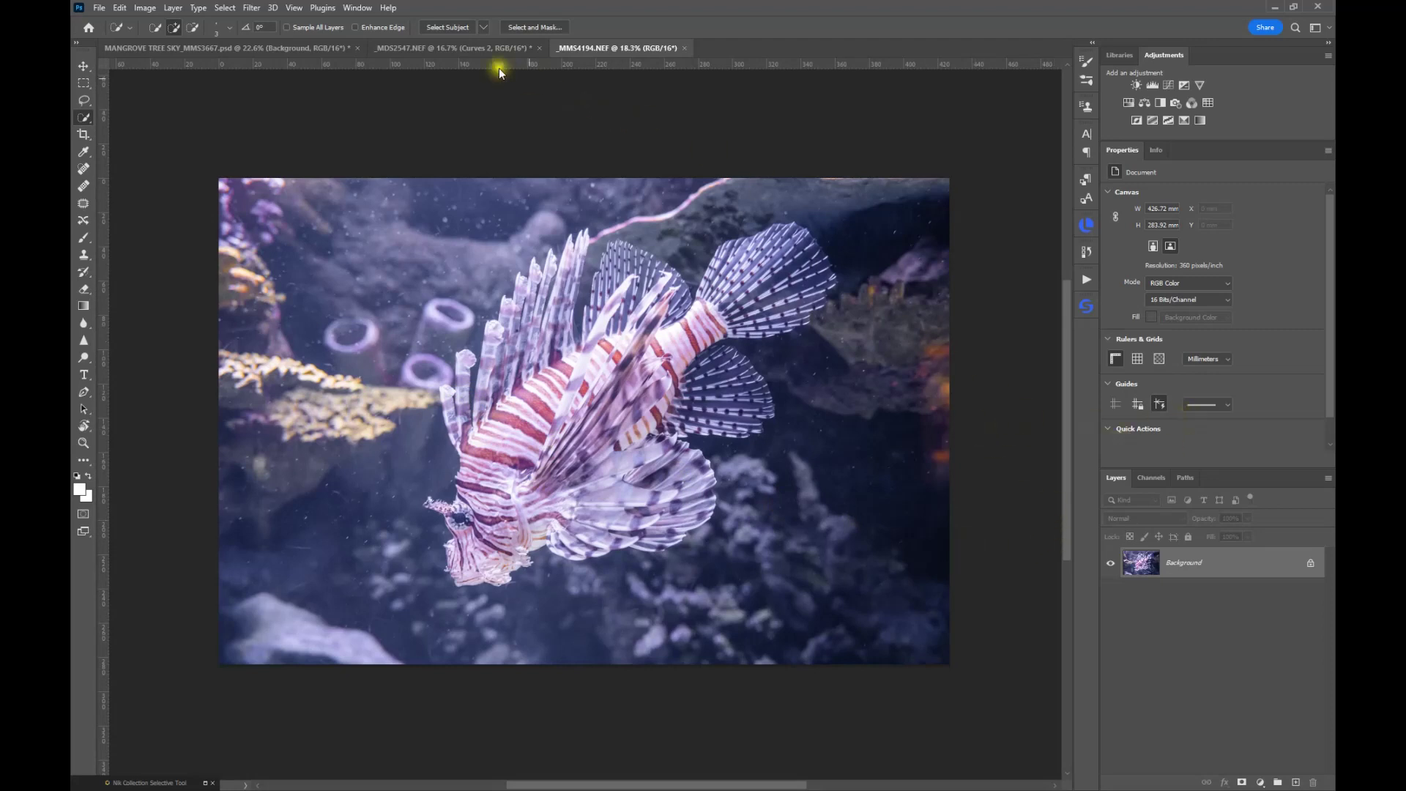
click(225, 8)
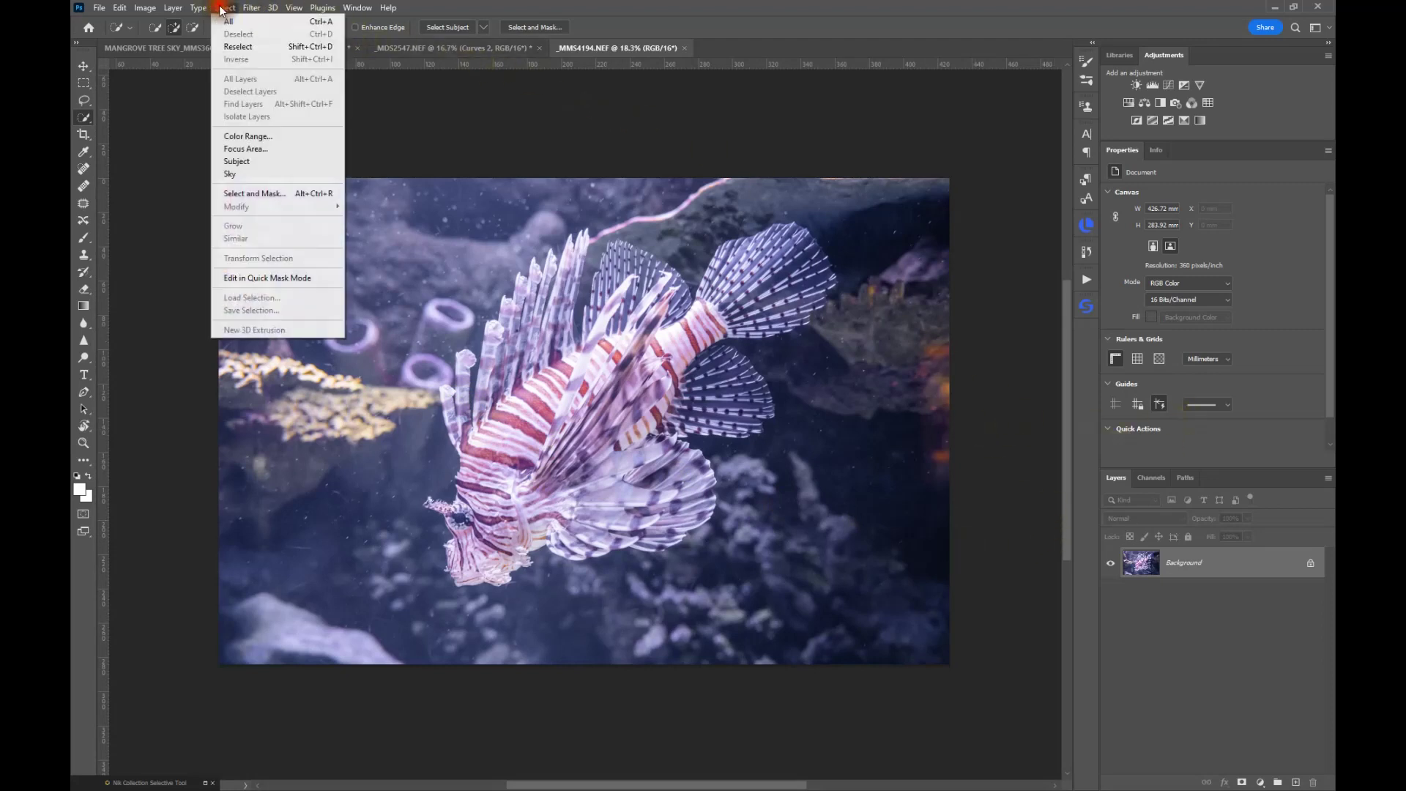
click(227, 163)
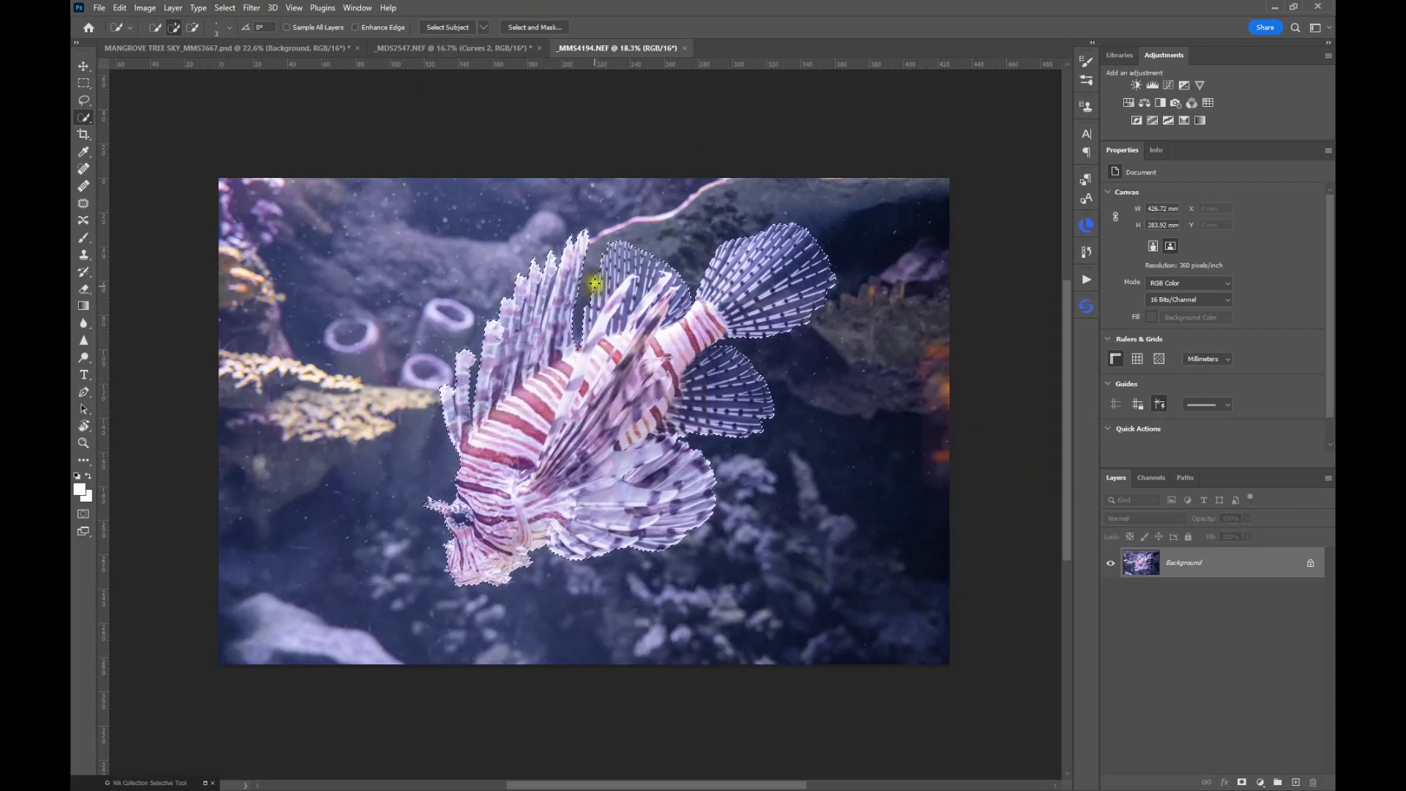
Step: Add a Curves adjustment masked to the lionfish selection and raise its midtones slightly to brighten the fish
scroll(589, 278, up, 2)
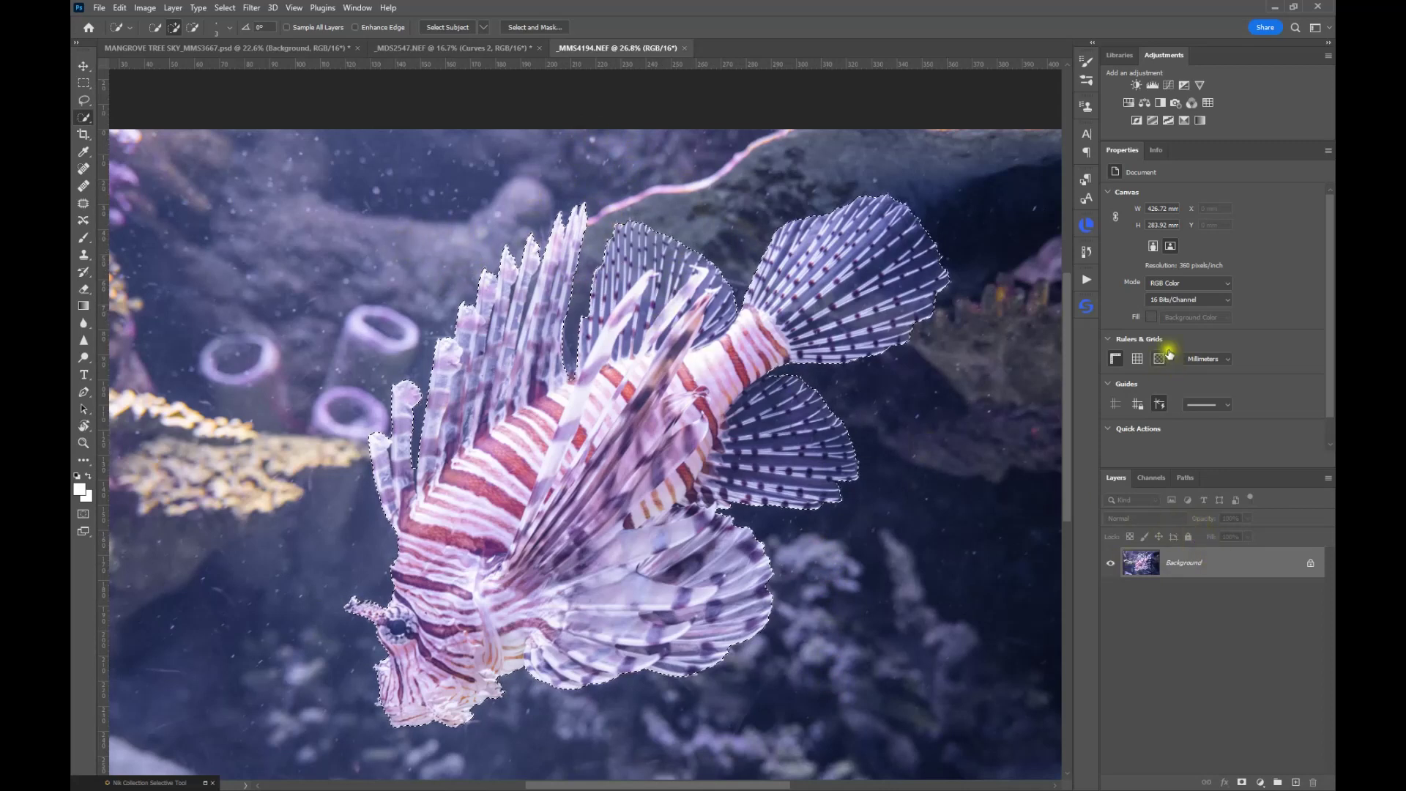
click(1167, 84)
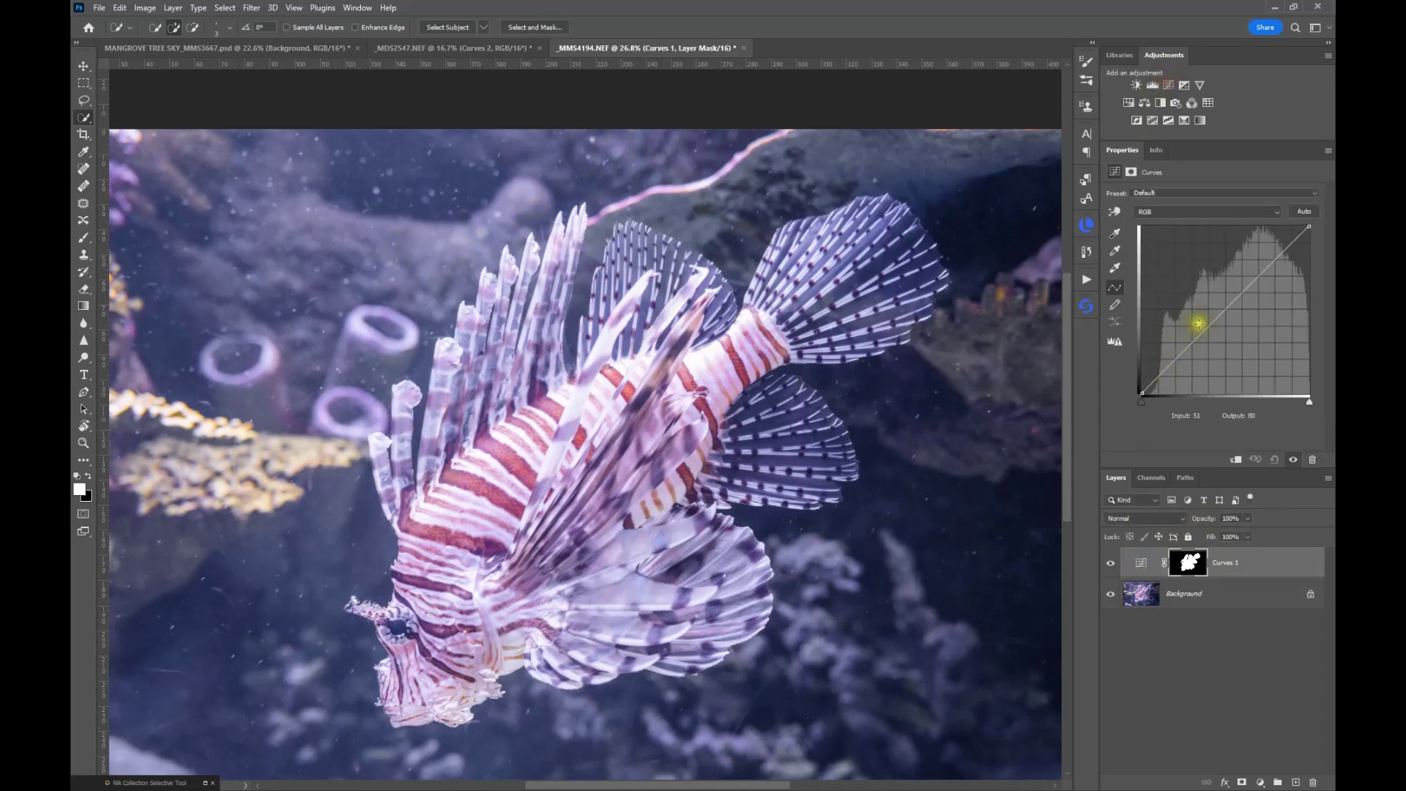
mouse_move(1217, 318)
mouse_down()
mouse_move(1242, 361)
mouse_move(1210, 319)
mouse_up()
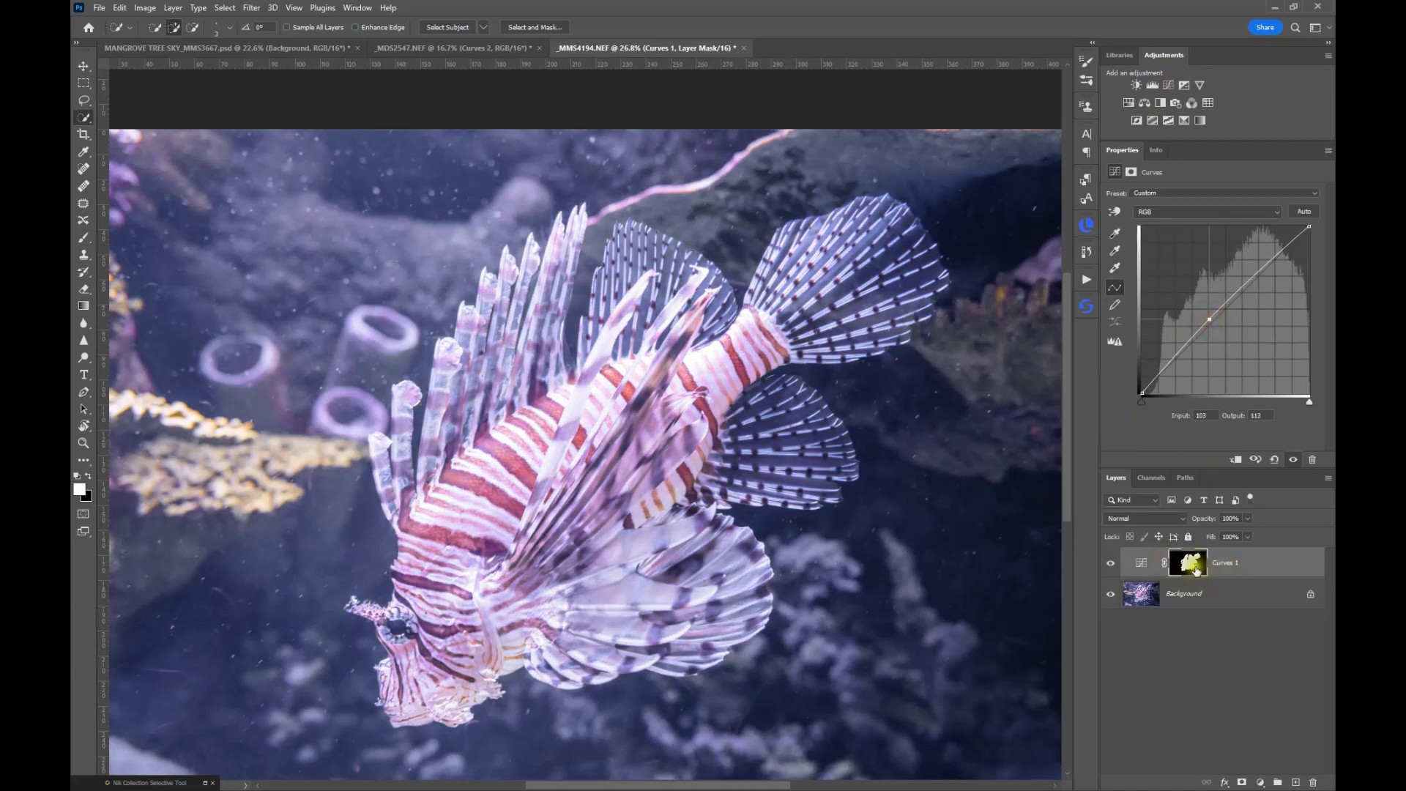
Step: Add a second Curves layer, copy the Curves 1 mask onto it, and invert the copy to target the background
click(1168, 85)
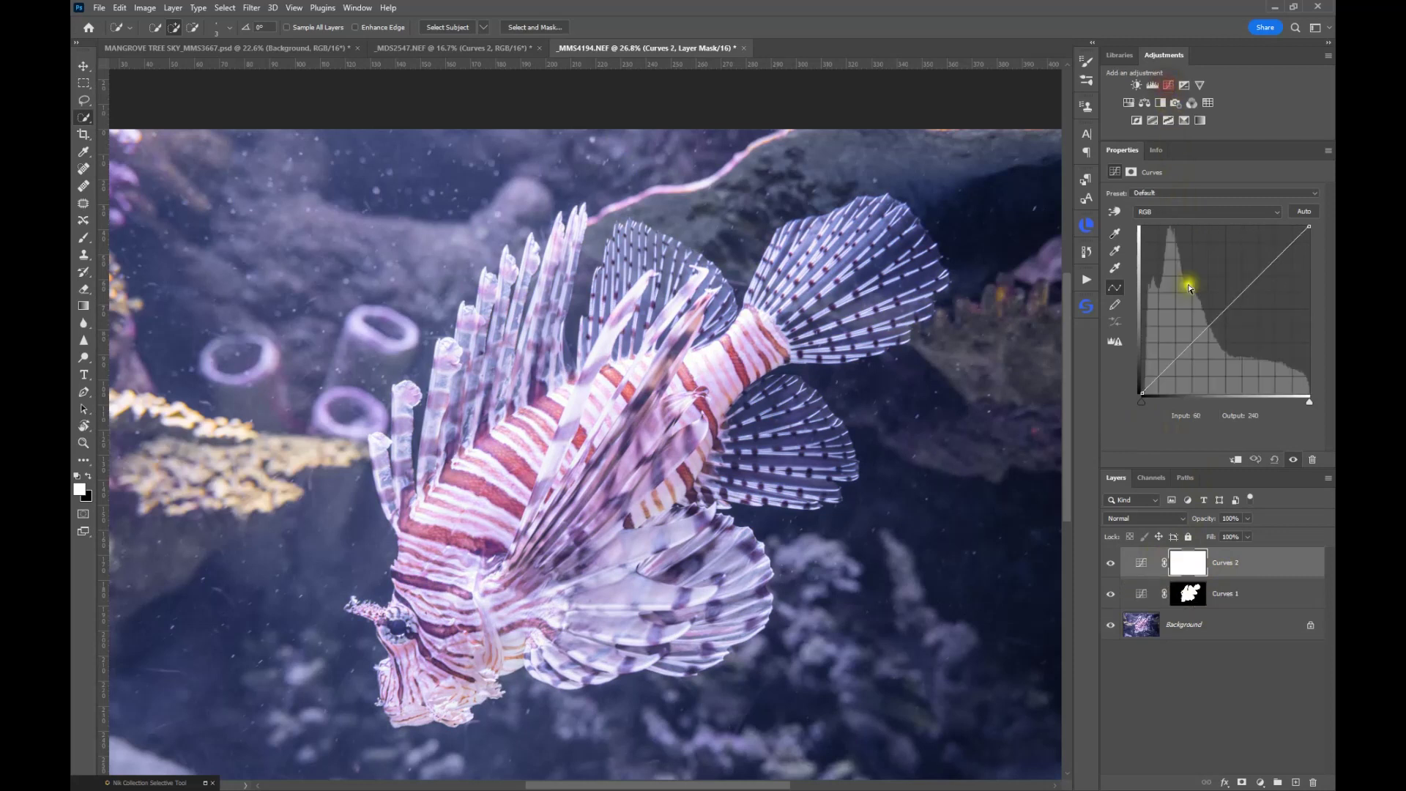
click(1197, 594)
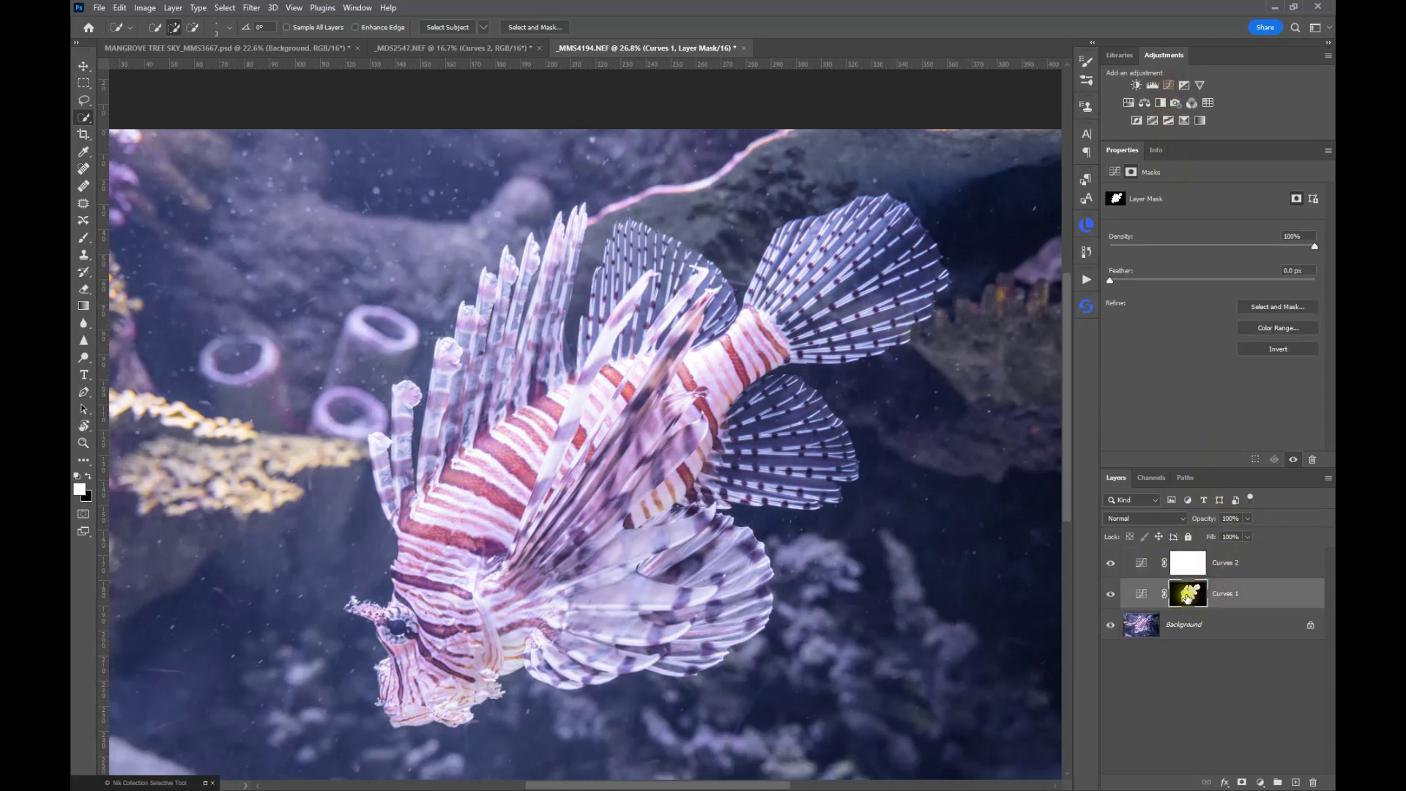
drag(1191, 599, 1194, 568)
click(1261, 348)
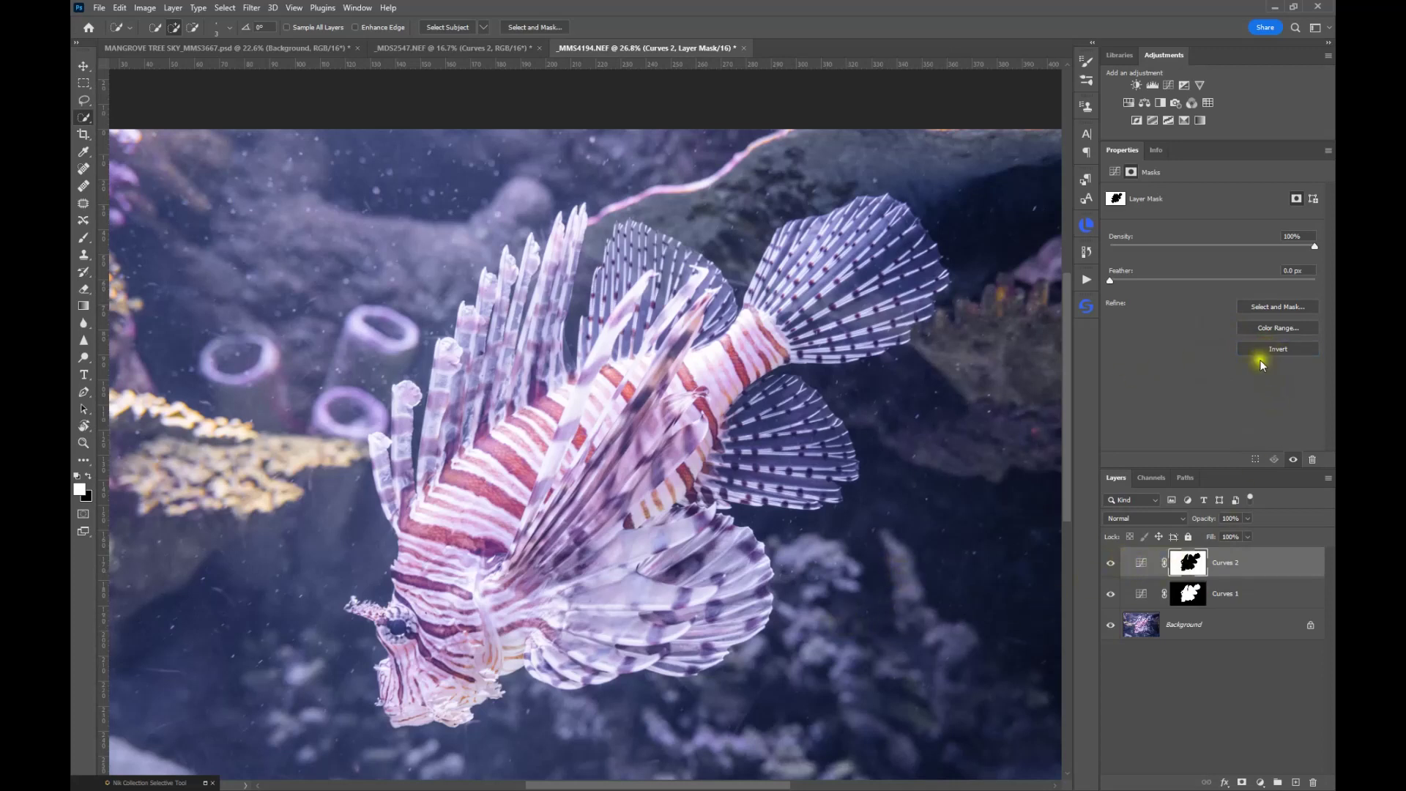
Step: Darken the background with Curves 2, lowering the white point to output 216 and the midtone point to input 133, output about 79
click(1141, 563)
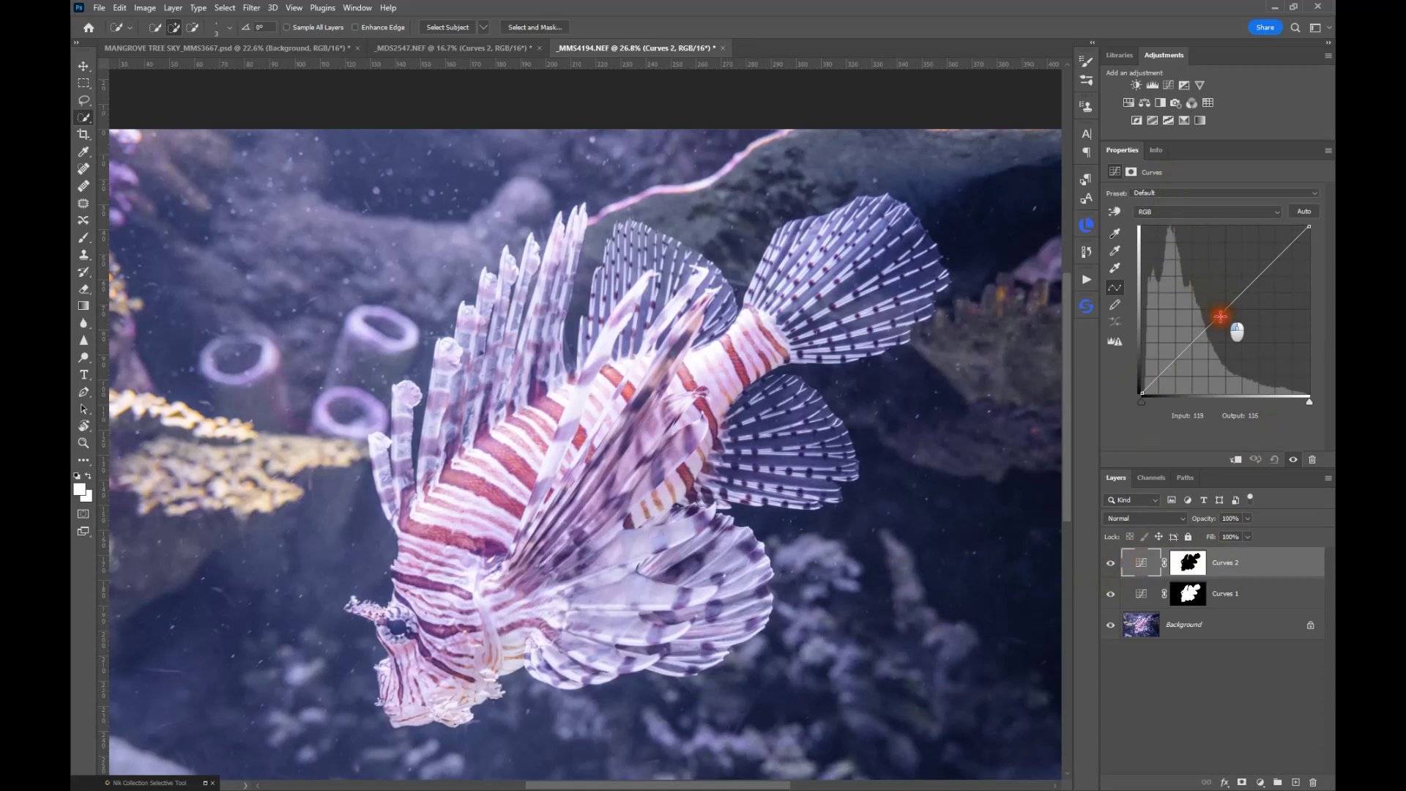
drag(1220, 316, 1227, 332)
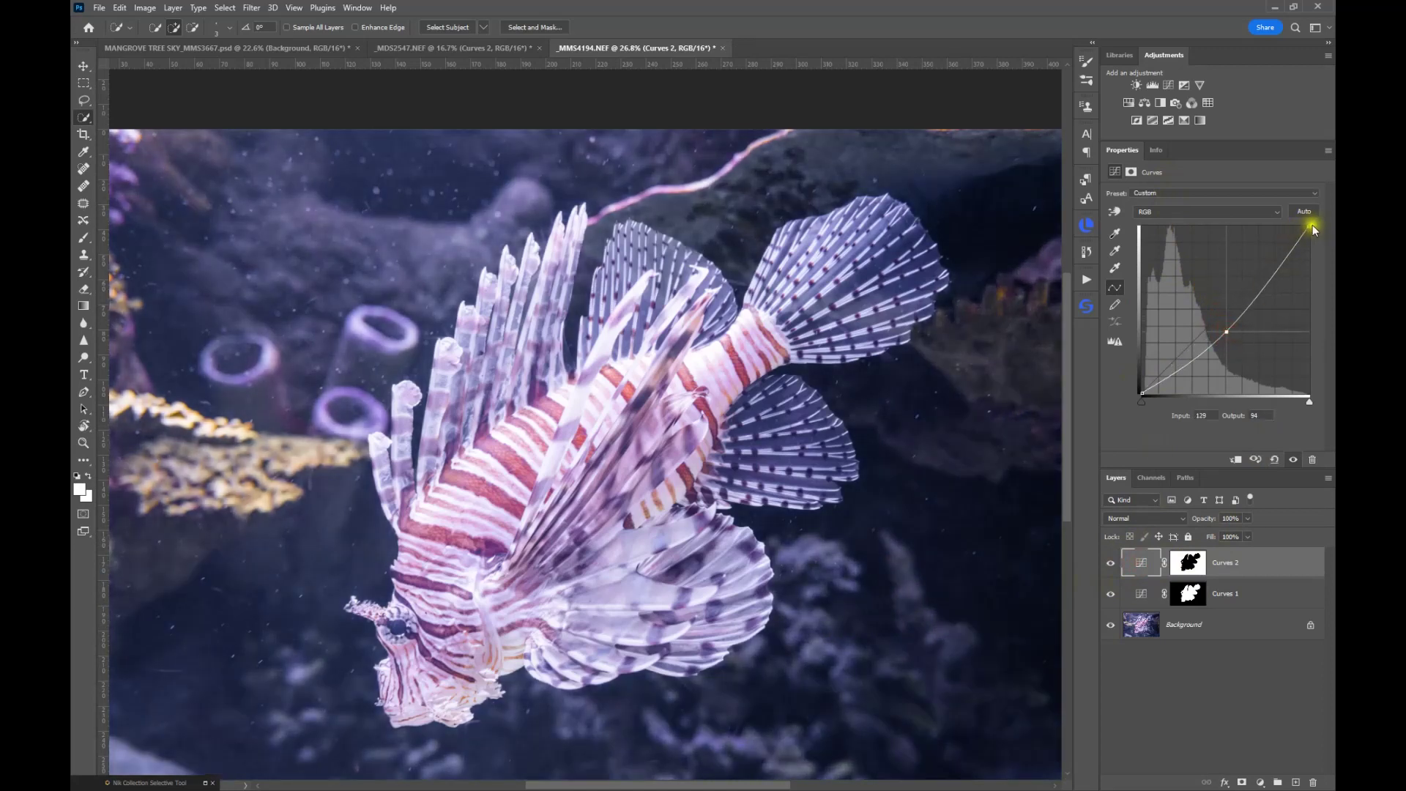
drag(1311, 229, 1310, 252)
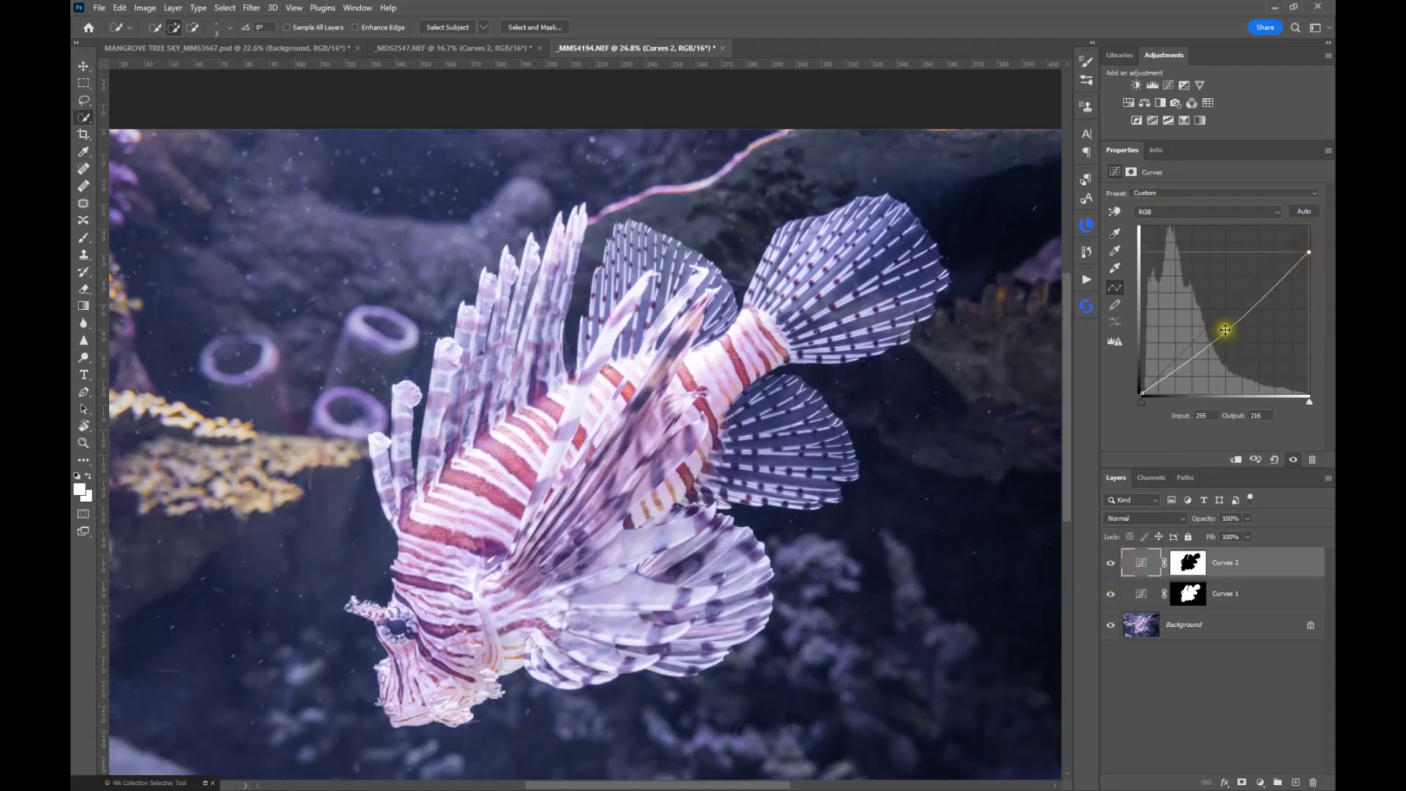
drag(1227, 333, 1229, 342)
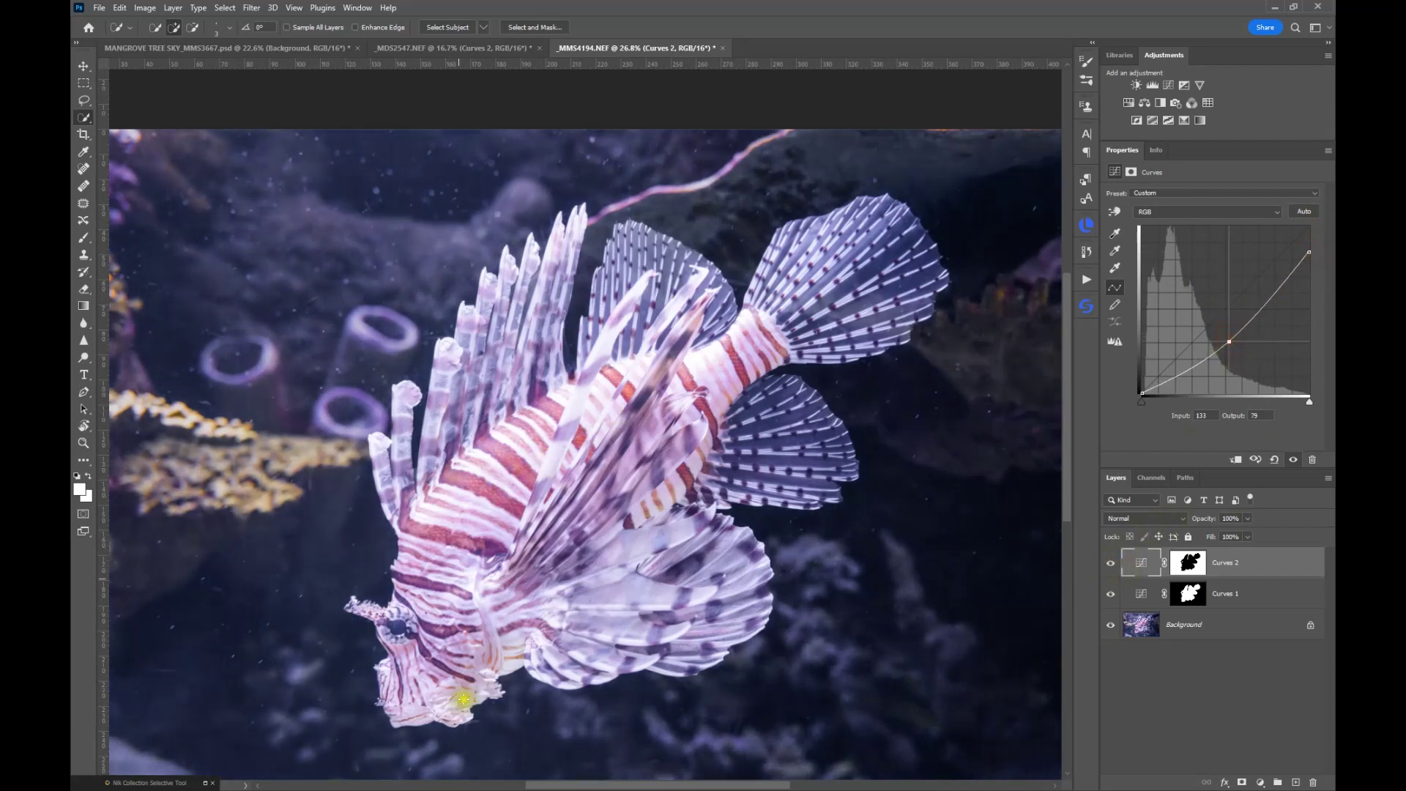
Step: Examine the fin edges up close and view the Curves 2 mask on its own before returning to the photo
scroll(658, 363, up, 3)
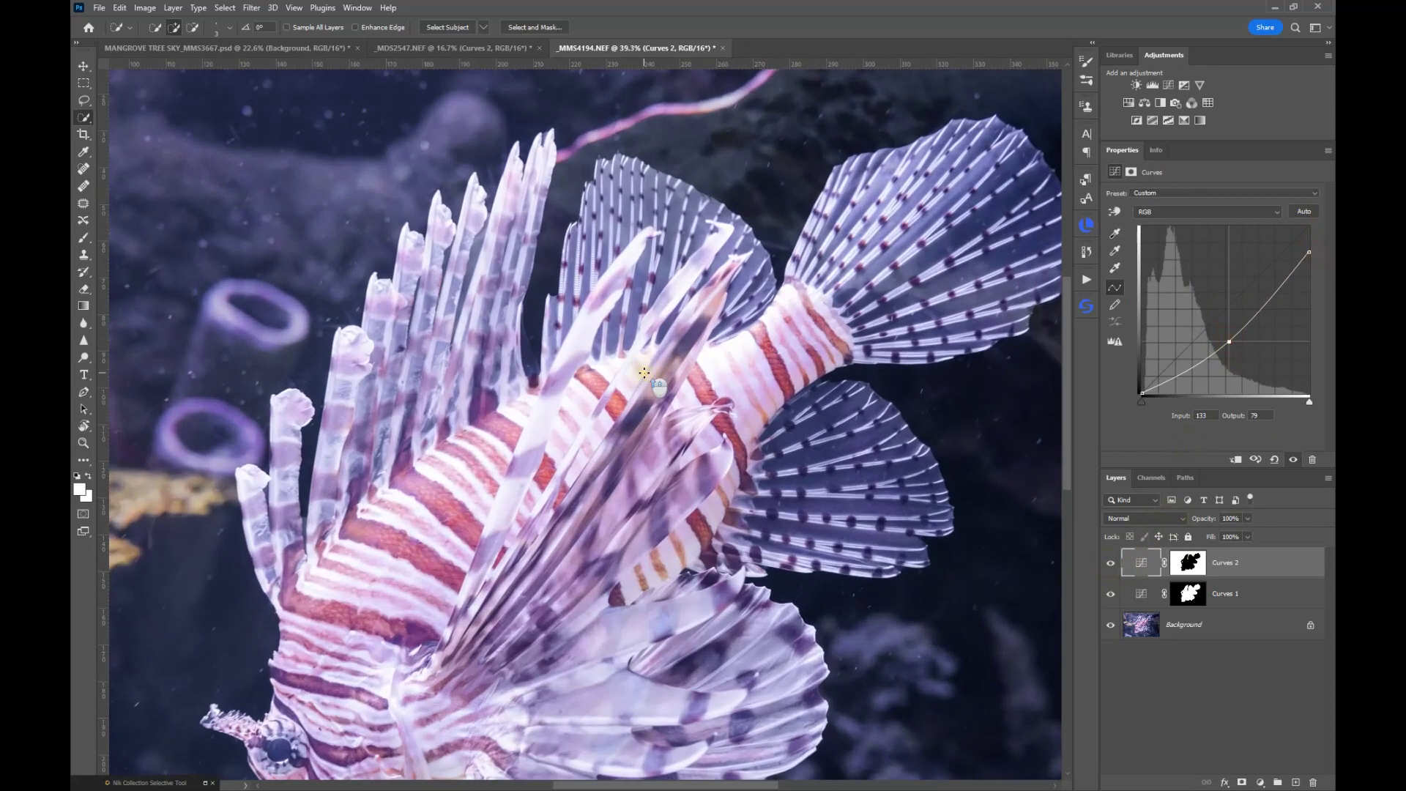
scroll(487, 450, down, 2)
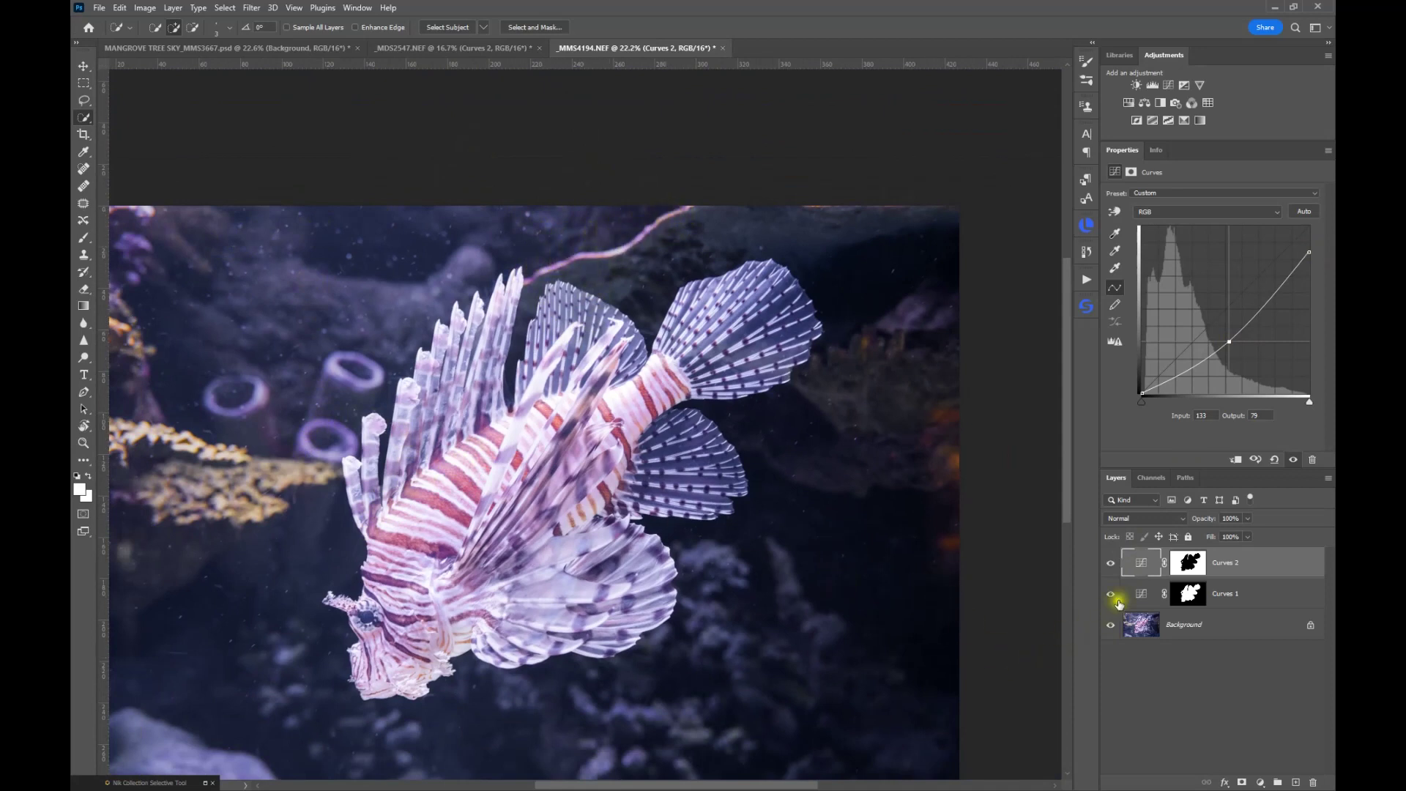
alt+click(1178, 570)
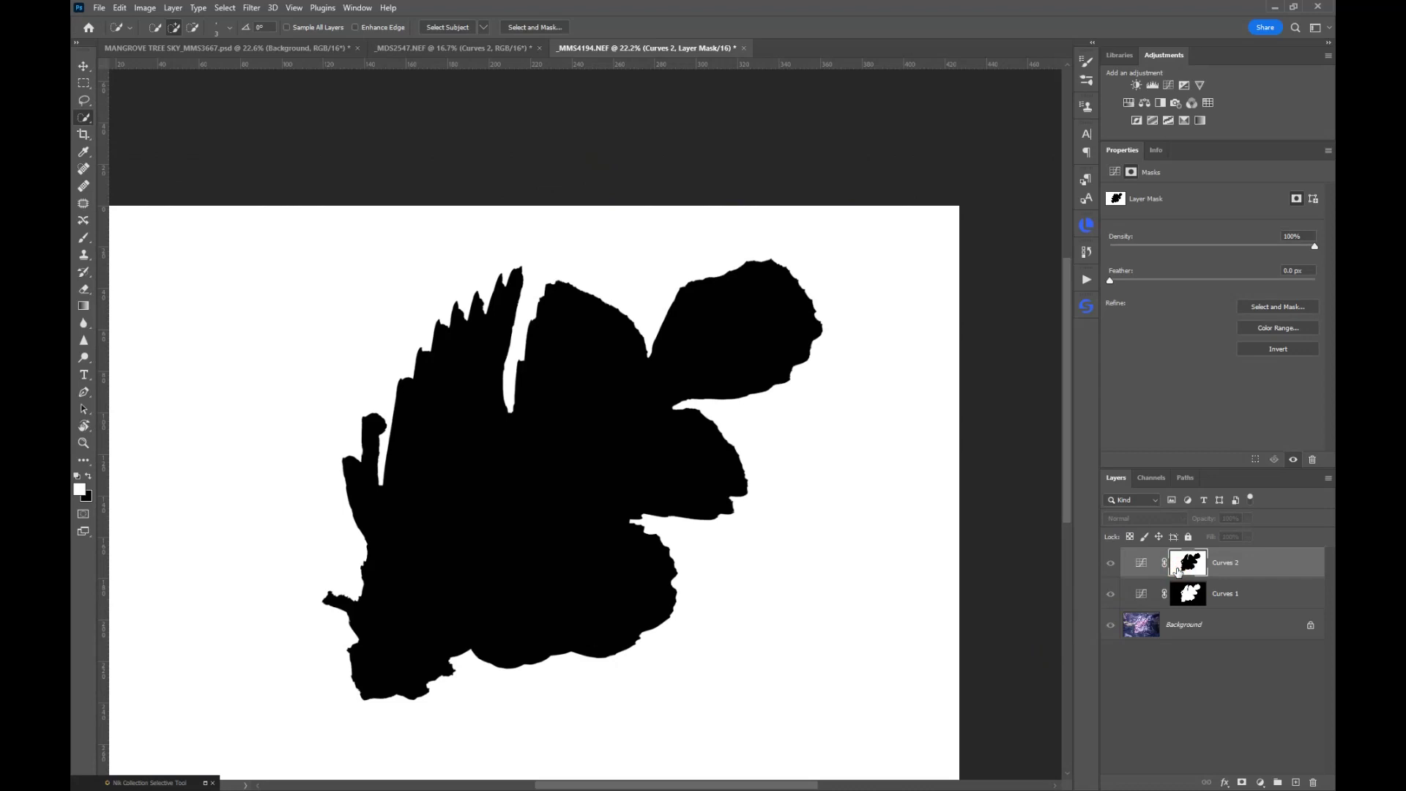
alt+click(1178, 571)
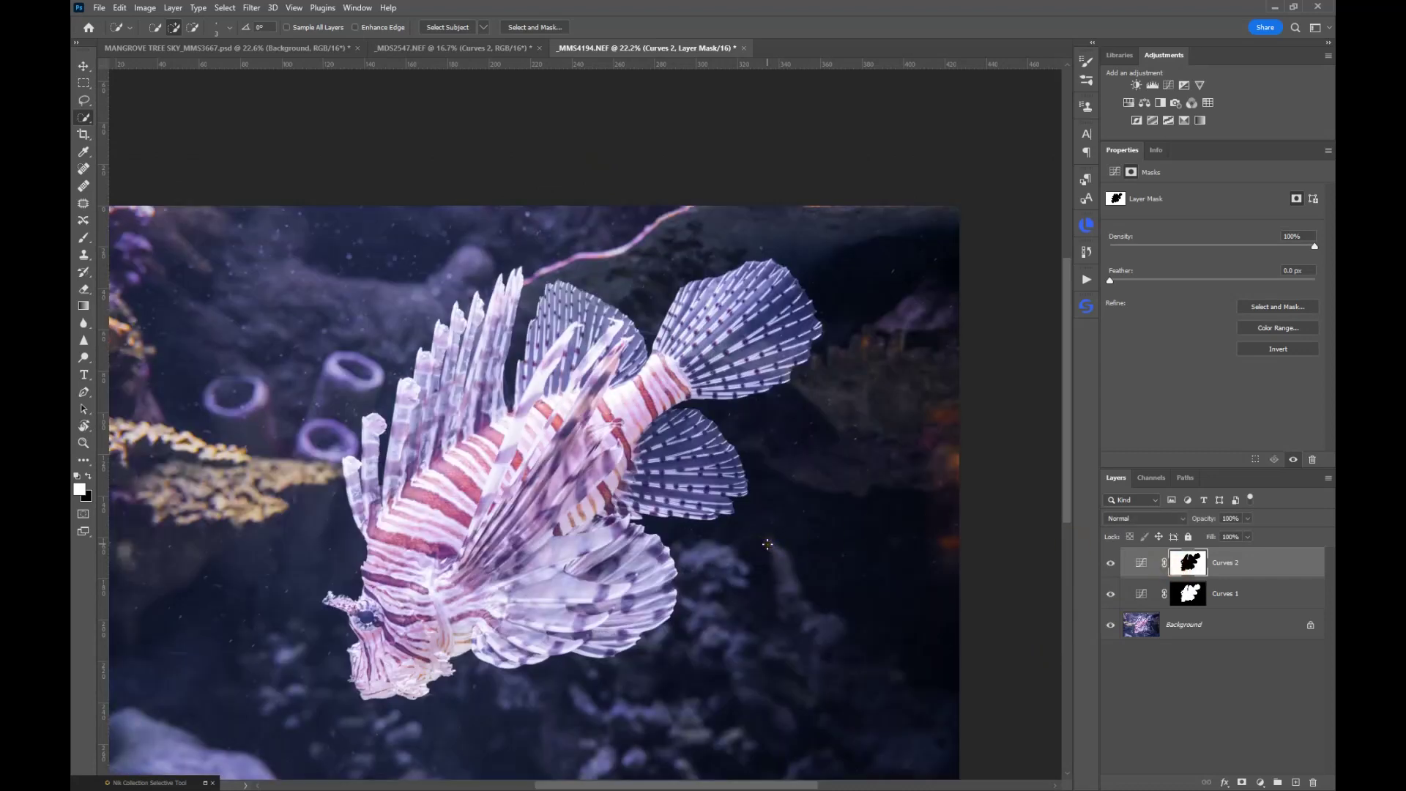